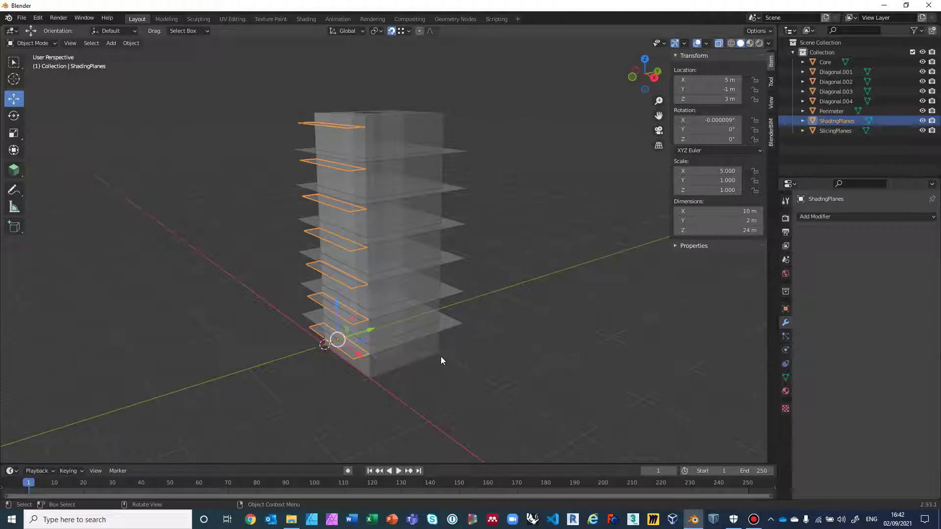
# Step: Deselect the shading planes and add a new mesh plane at the origin beside the tower
pyautogui.moveTo(441, 358); pyautogui.dragTo(446, 360, button='middle')
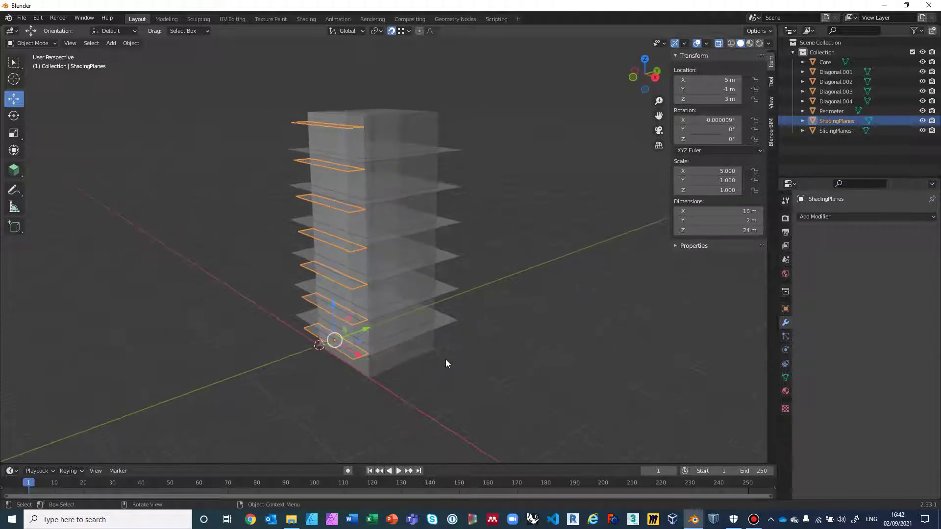
pyautogui.click(246, 243)
pyautogui.moveTo(245, 242); pyautogui.dragTo(268, 272, button='middle')
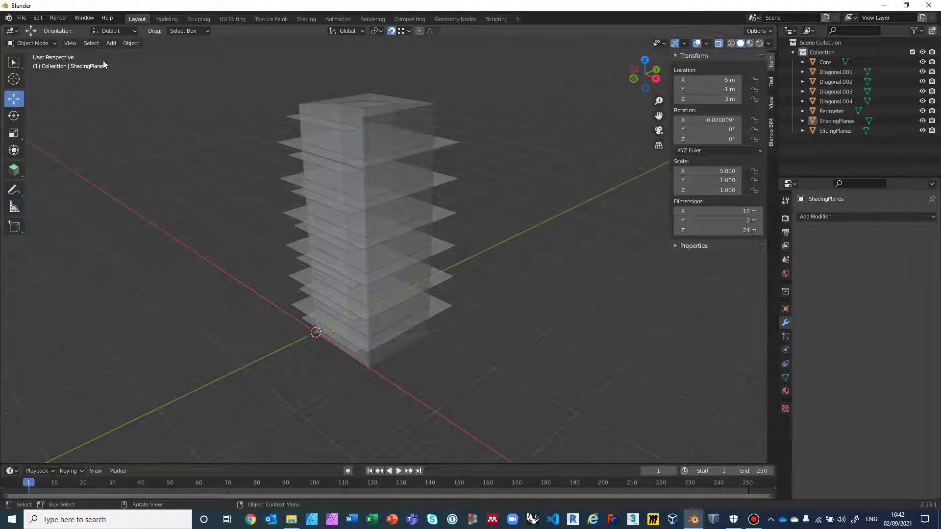
pyautogui.click(110, 43)
pyautogui.moveTo(121, 55)
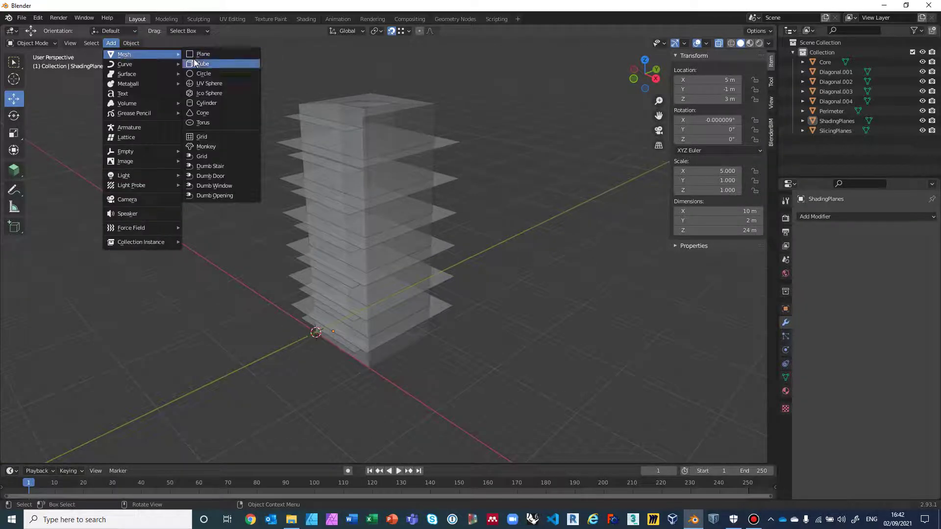
pyautogui.click(204, 57)
pyautogui.moveTo(210, 272); pyautogui.dragTo(273, 245, button='middle')
pyautogui.scroll(1, 234, 284)
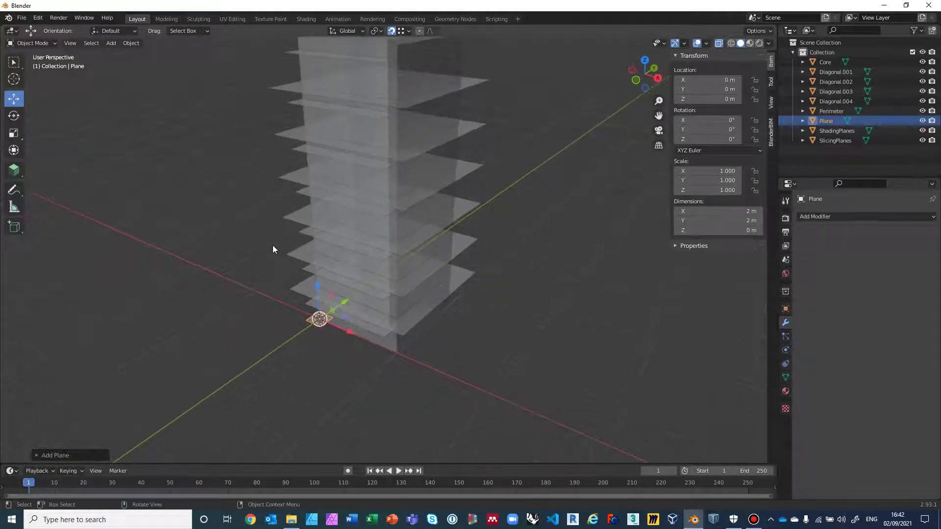
pyautogui.scroll(1, 272, 245)
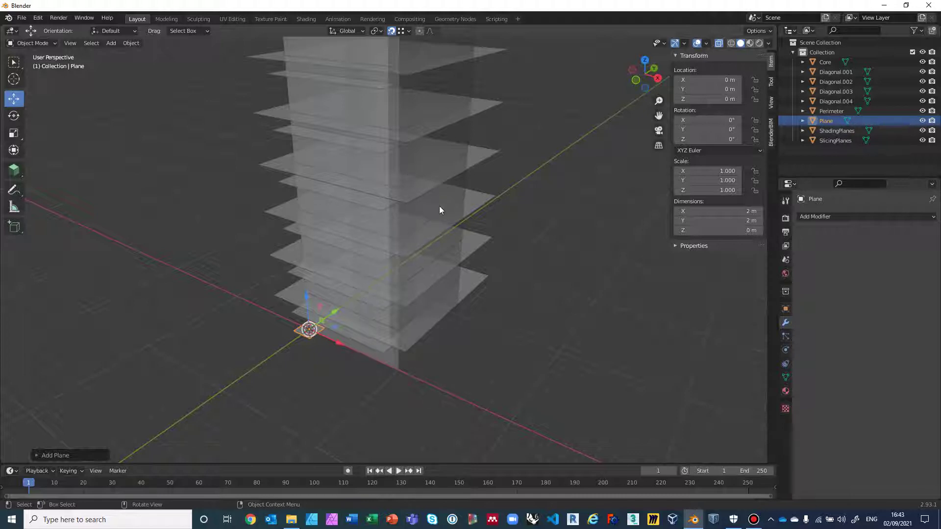
pyautogui.scroll(3, 372, 257)
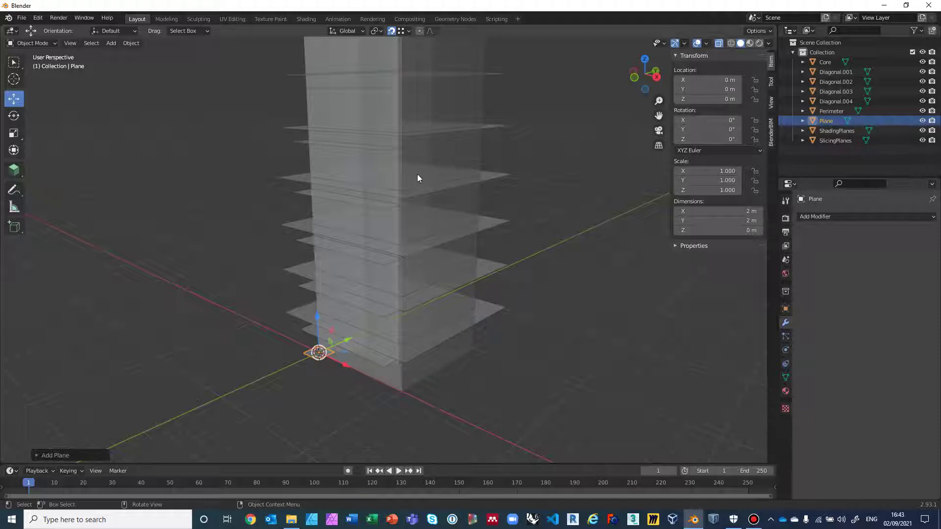
# Step: Stand the new plane upright by setting its X rotation to 90°
pyautogui.moveTo(400, 247); pyautogui.dragTo(414, 265, button='middle')
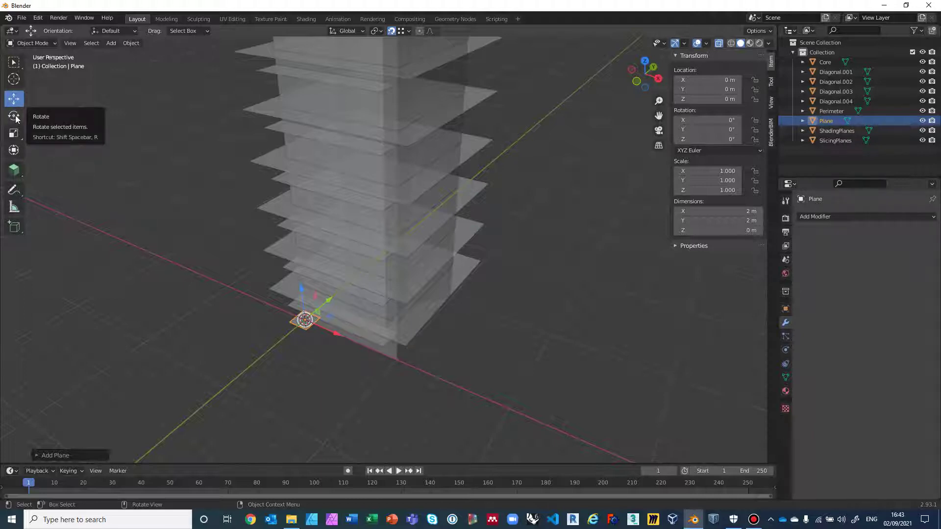
pyautogui.click(720, 119)
pyautogui.press('BackSpace')
pyautogui.write('90')
pyautogui.press('Return')
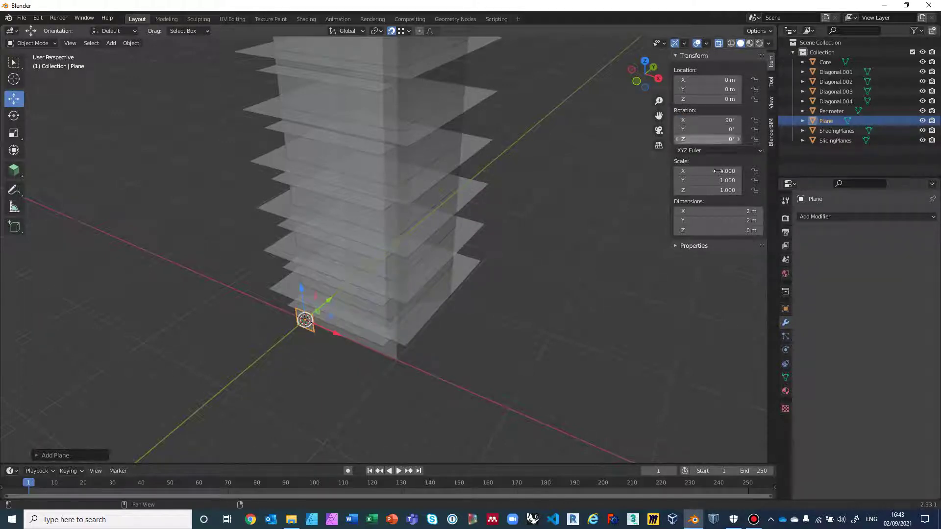
# Step: Set the upright plane's dimensions to 8 m in X and 1 m in Y
pyautogui.click(708, 212)
pyautogui.write('8')
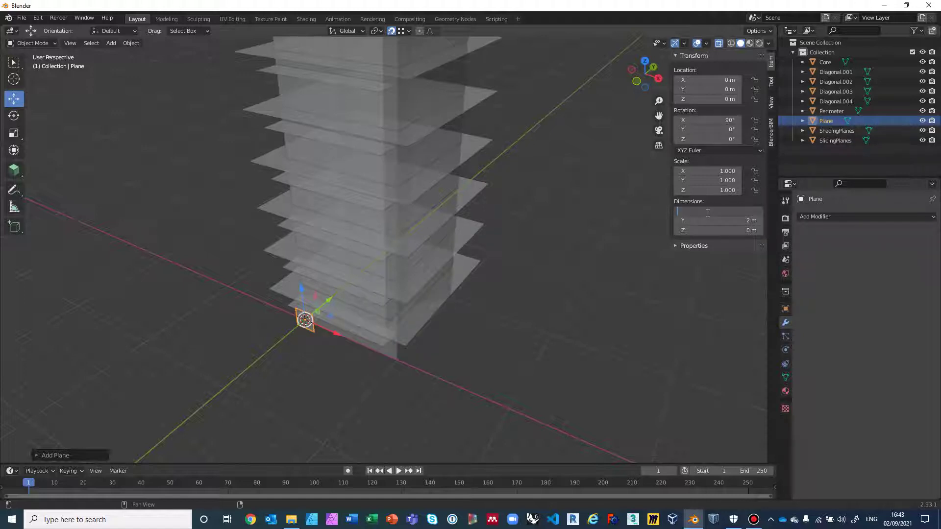
pyautogui.press('Return')
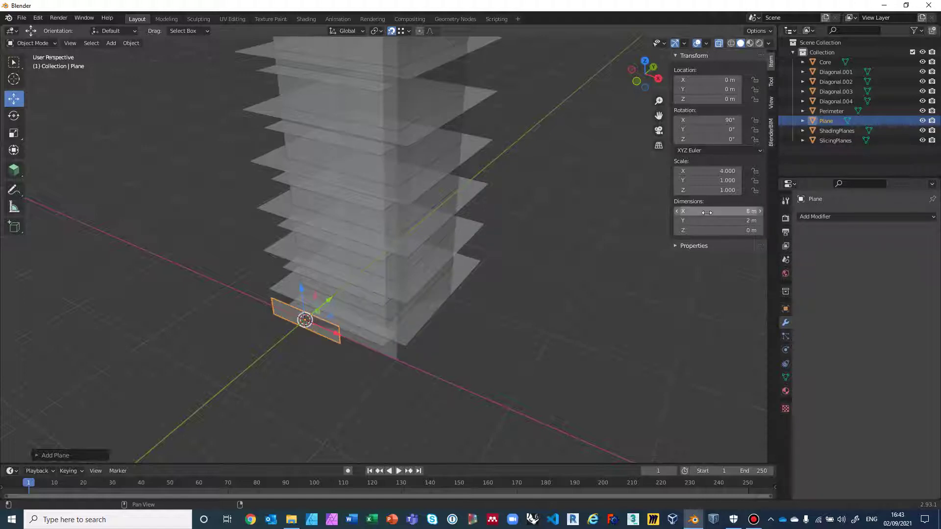
pyautogui.click(708, 221)
pyautogui.press('BackSpace')
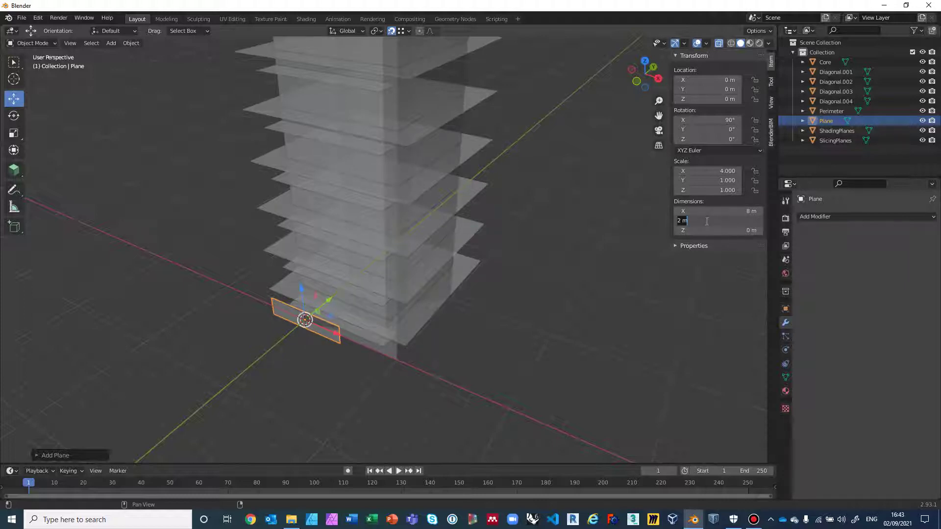
pyautogui.write('1')
pyautogui.press('Return')
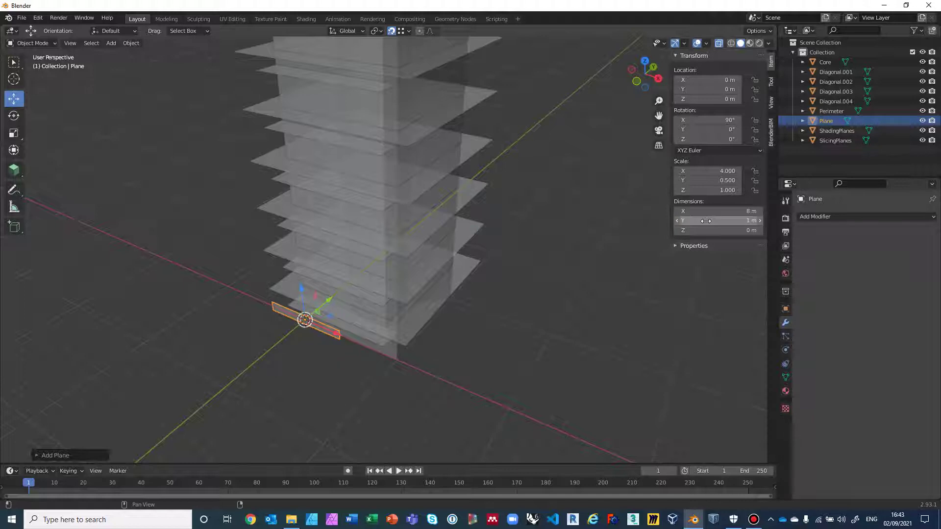
# Step: Position the plane on the tower's front face by setting its location to X 5 m and Z 2 m
pyautogui.moveTo(551, 272); pyautogui.dragTo(547, 245, button='middle')
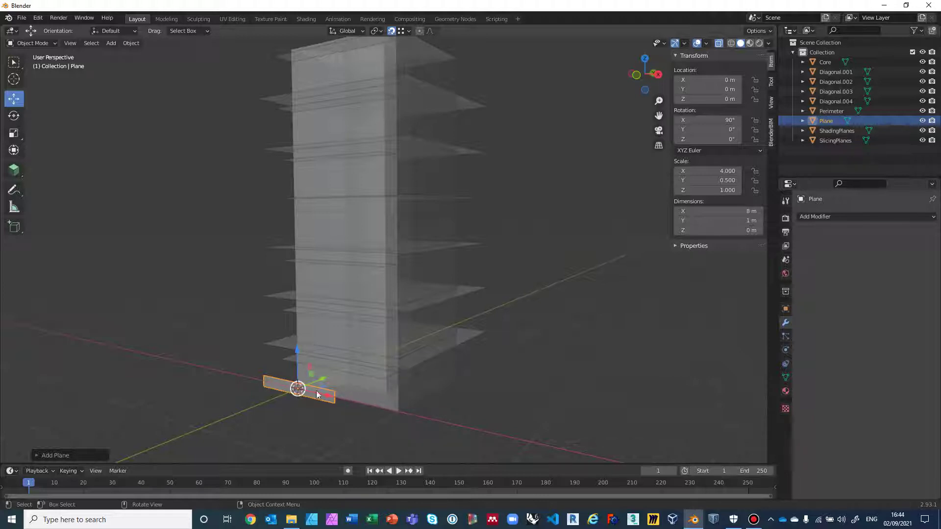
pyautogui.click(709, 80)
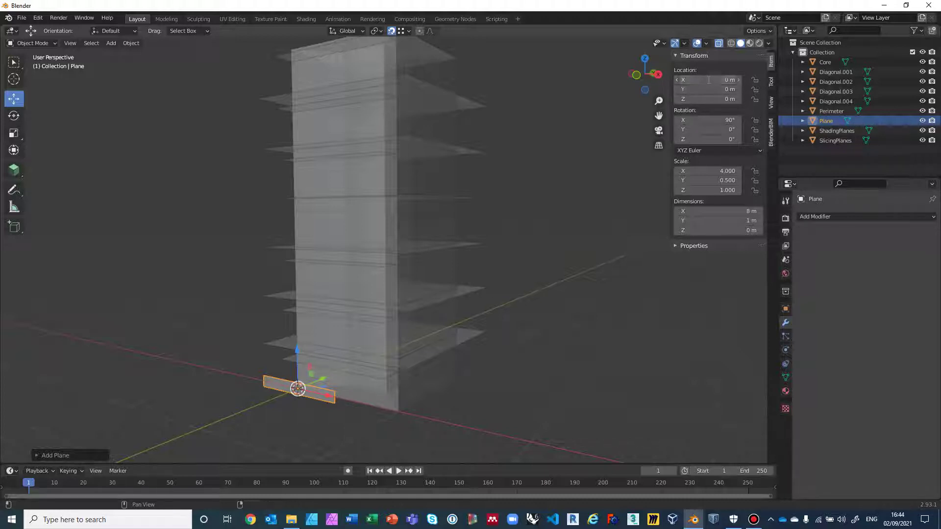
pyautogui.press('BackSpace')
pyautogui.write('5')
pyautogui.press('Return')
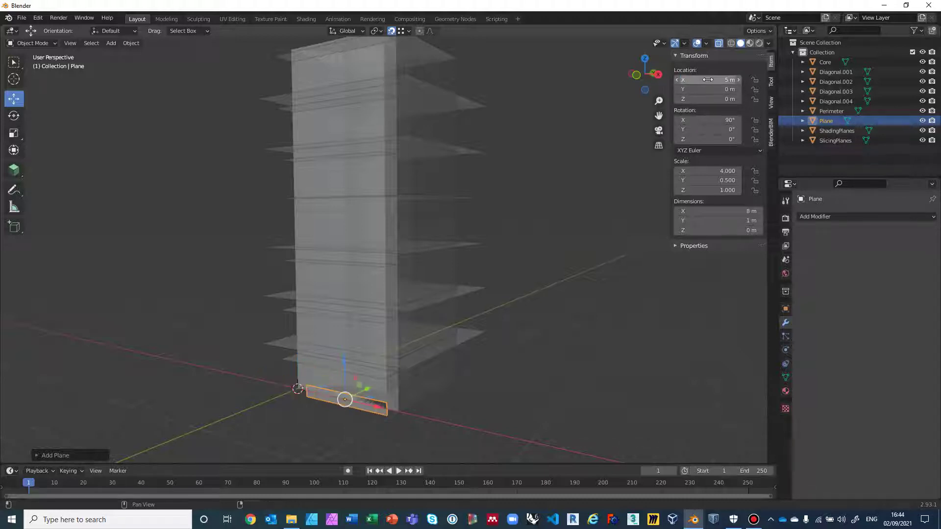
pyautogui.click(710, 100)
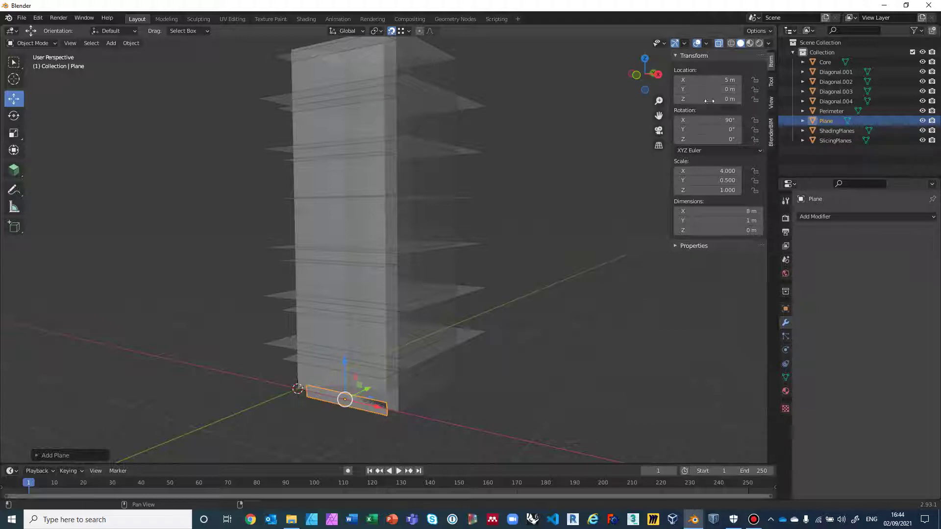
pyautogui.write('2')
pyautogui.press('Return')
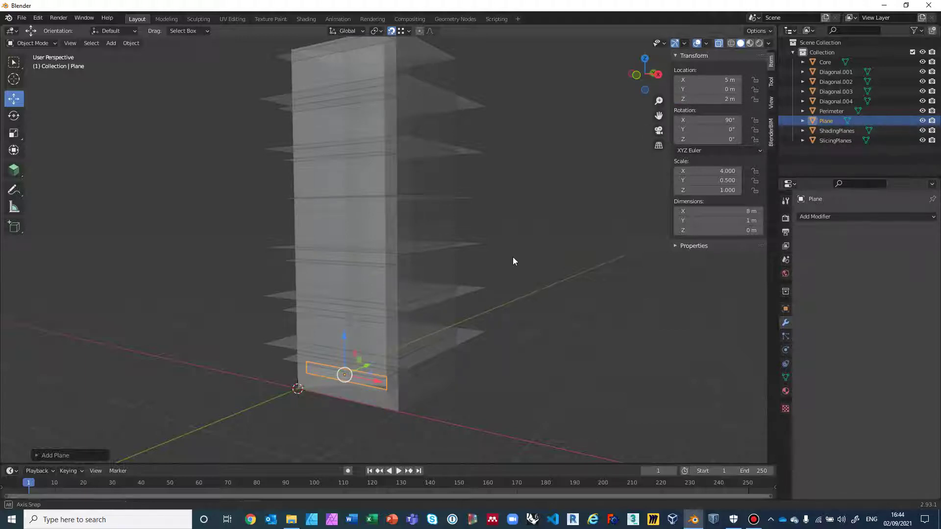
# Step: Examine how the plane sits on the tower's front face from close up and from several angles
pyautogui.scroll(2, 512, 260)
pyautogui.keyDown('shift'); pyautogui.moveTo(507, 289); pyautogui.dragTo(527, 131, button='middle'); pyautogui.keyUp('shift')
pyautogui.scroll(2, 498, 202)
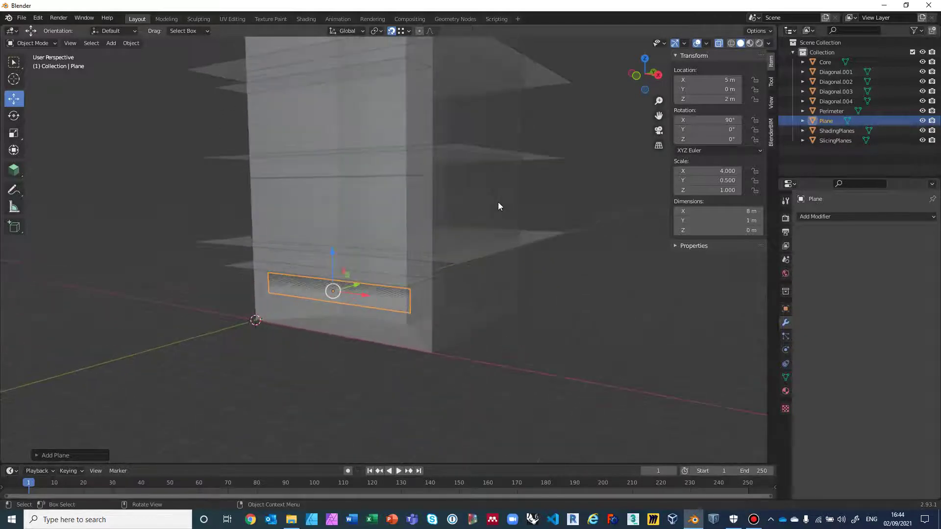
pyautogui.scroll(1, 485, 194)
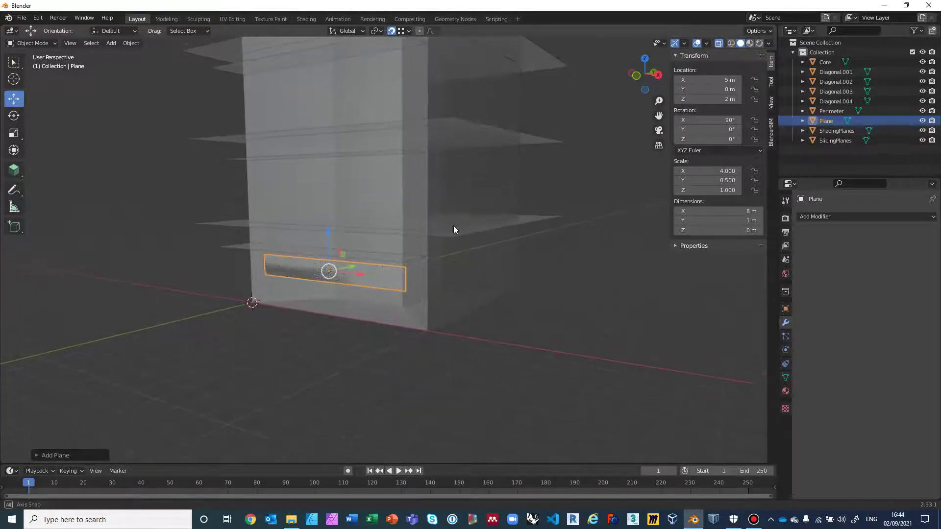
pyautogui.scroll(2, 454, 229)
pyautogui.moveTo(454, 226); pyautogui.dragTo(493, 227, button='middle')
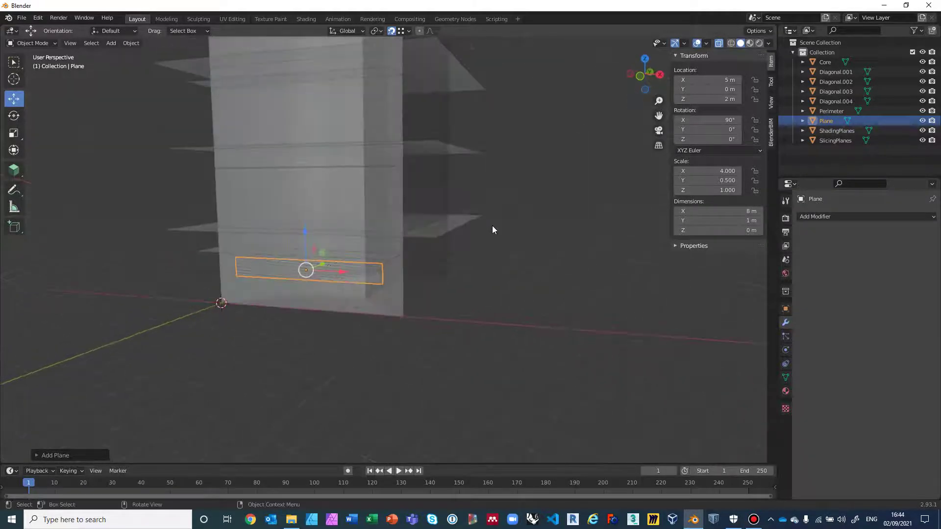
pyautogui.scroll(-1, 492, 226)
pyautogui.scroll(-1, 489, 228)
pyautogui.moveTo(471, 227); pyautogui.dragTo(435, 391, button='middle')
pyautogui.scroll(-5, 457, 356)
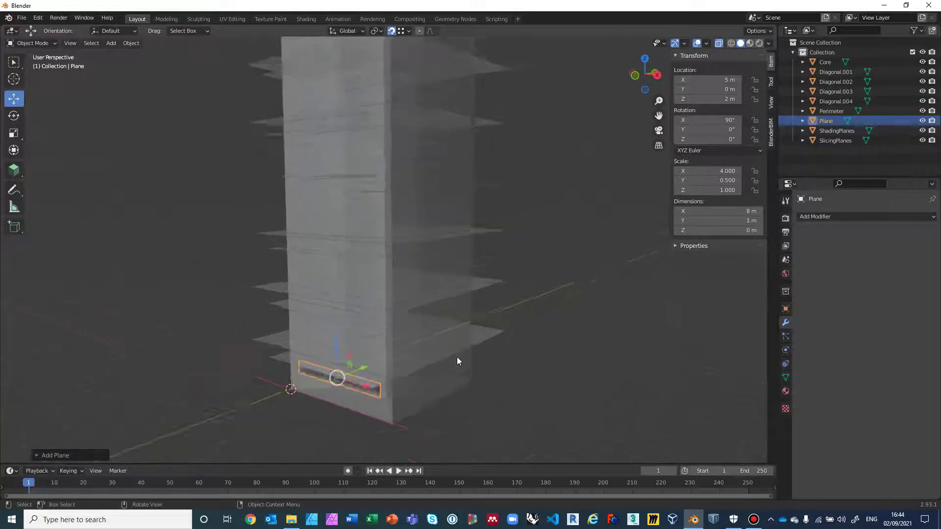
# Step: Add an Array modifier to the plane, replacing Relative Offset with Constant Offset and setting its X distance to 0 m
pyautogui.click(818, 216)
pyautogui.click(743, 243)
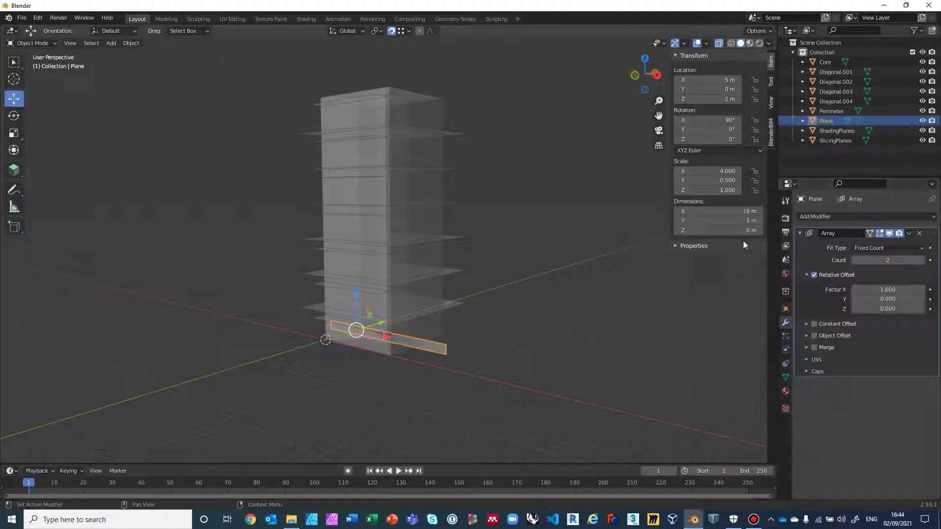
pyautogui.click(814, 275)
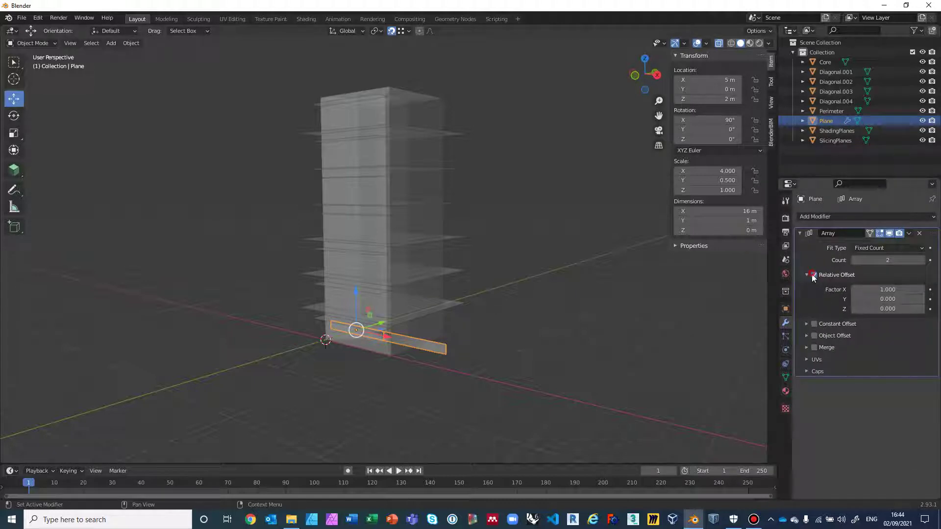
pyautogui.click(814, 324)
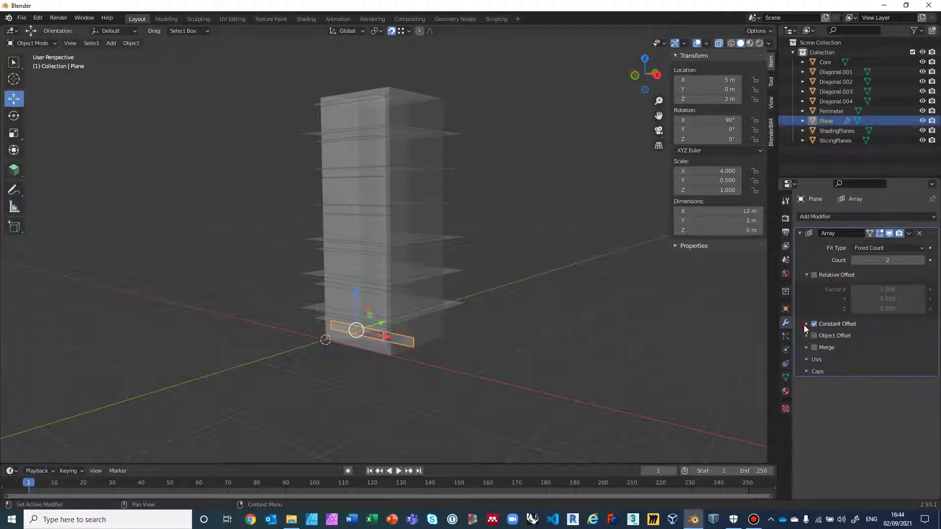
pyautogui.click(807, 324)
pyautogui.click(901, 338)
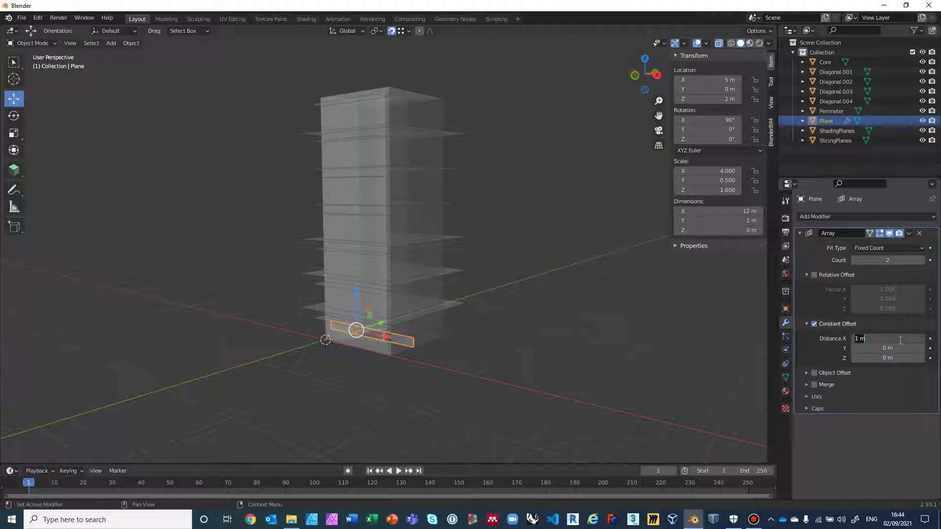
pyautogui.write('0')
pyautogui.press('Return')
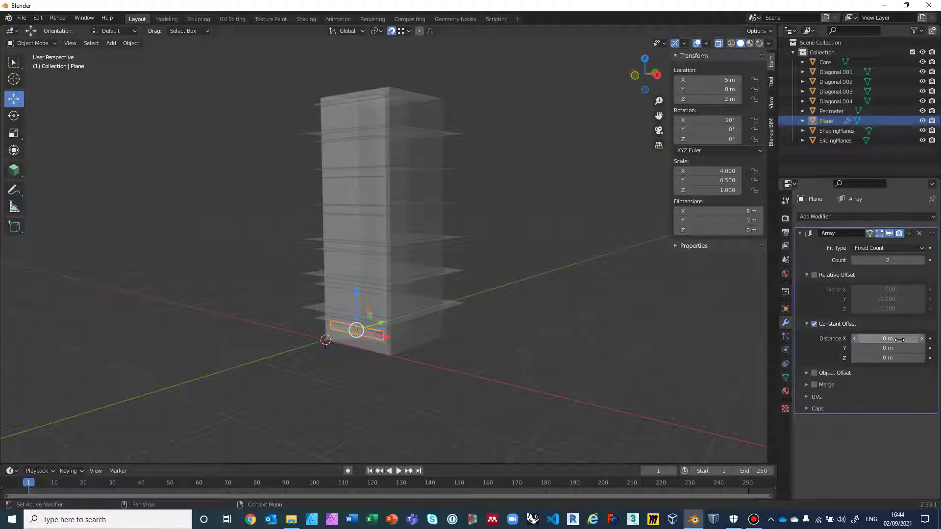
# Step: Try a Z distance of 4 m for the array's constant offset and reset it to 0 m
pyautogui.click(903, 356)
pyautogui.write('4')
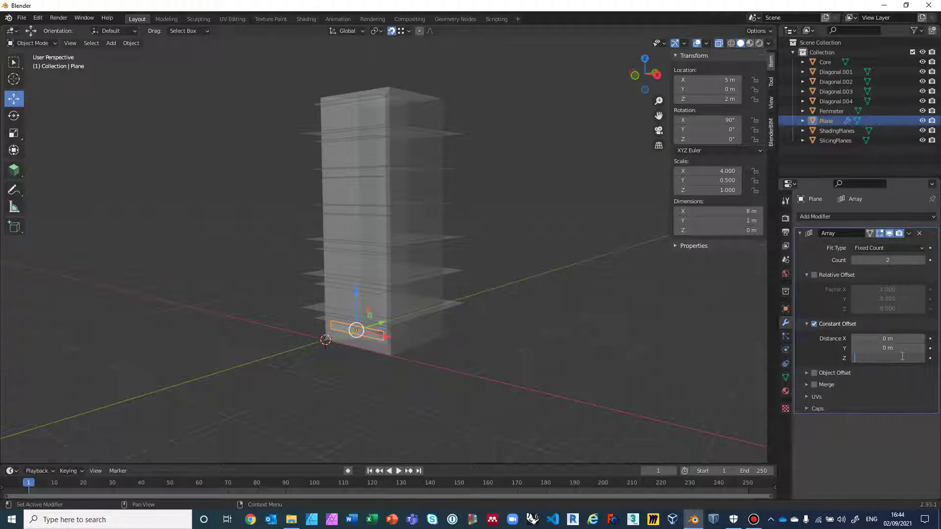
pyautogui.press('Return')
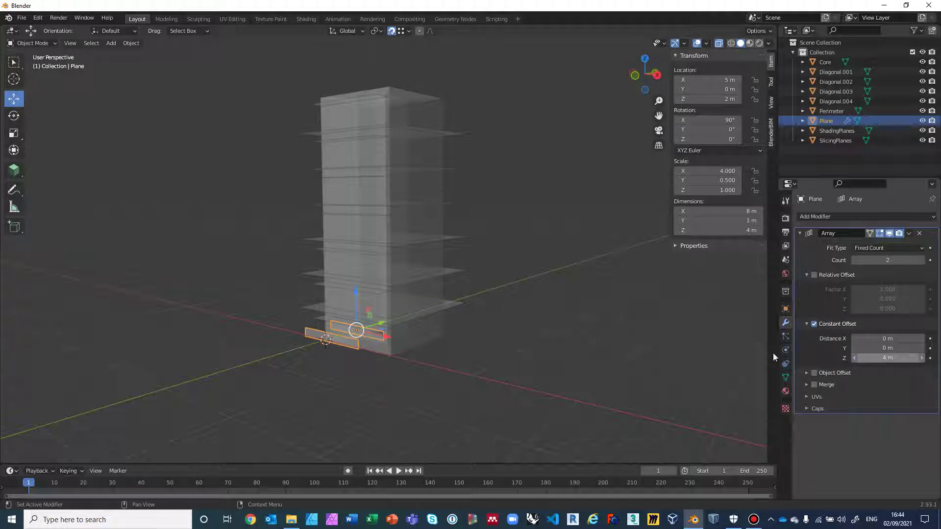
pyautogui.moveTo(519, 277); pyautogui.dragTo(505, 335, button='middle')
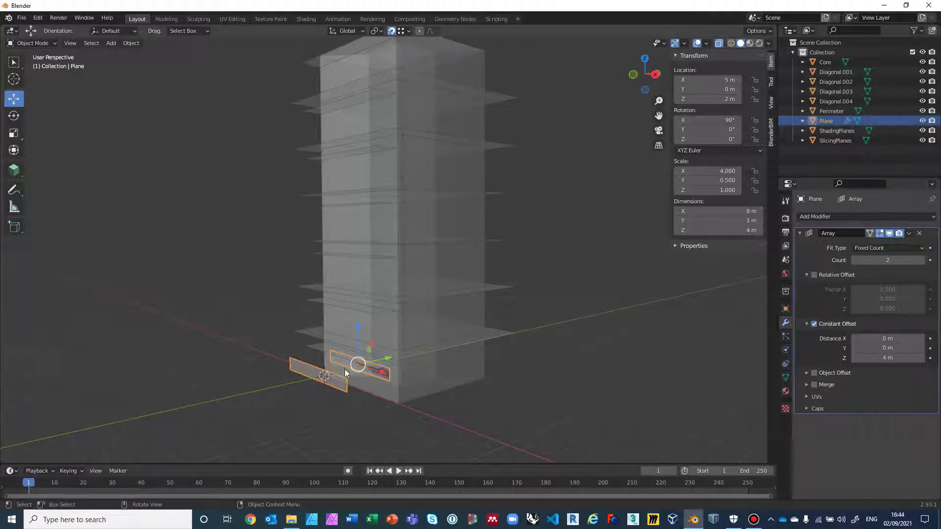
pyautogui.click(898, 358)
pyautogui.write('0')
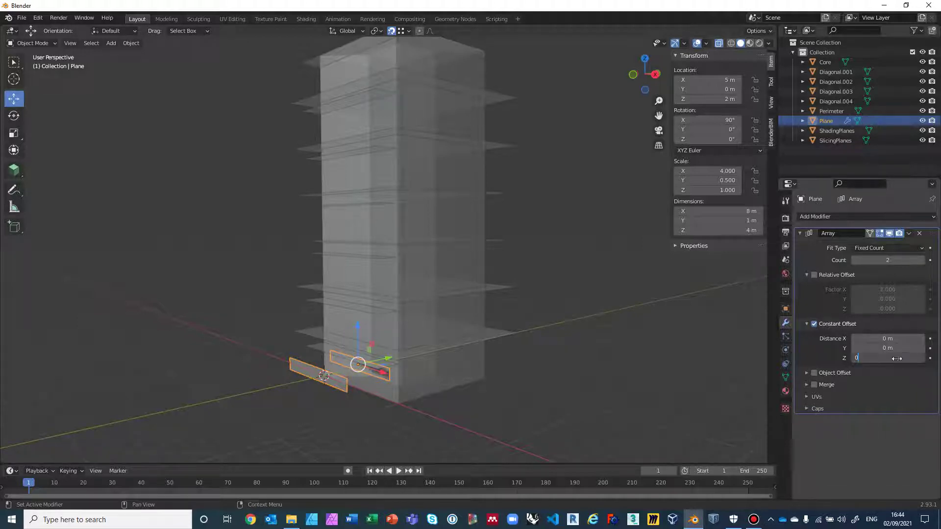
pyautogui.press('Return')
# Step: Set the Y distance of the array's constant offset to 4 m and check the spacing of the copies
pyautogui.click(892, 348)
pyautogui.press('BackSpace')
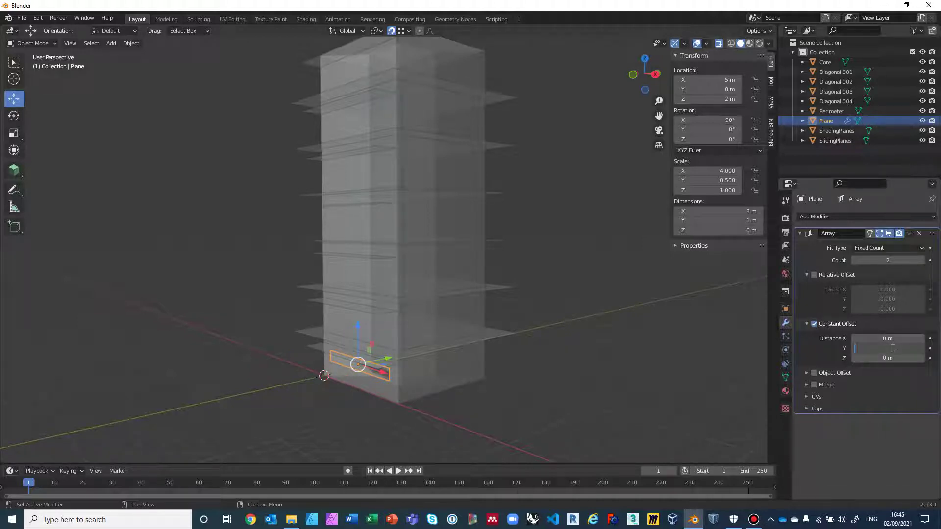
pyautogui.write('4')
pyautogui.press('Return')
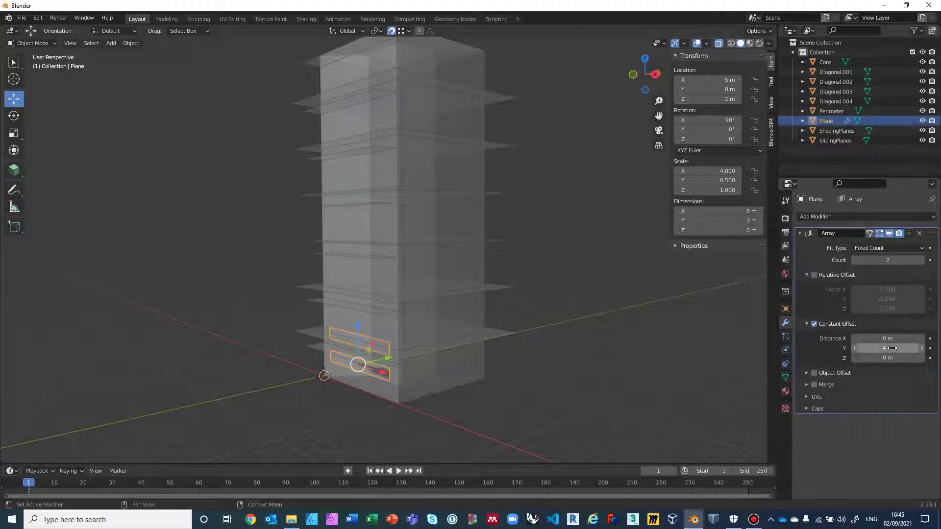
pyautogui.moveTo(568, 340)
pyautogui.mouseDown(button='middle')
pyautogui.moveTo(578, 322)
pyautogui.moveTo(559, 333)
pyautogui.mouseUp(button='middle')
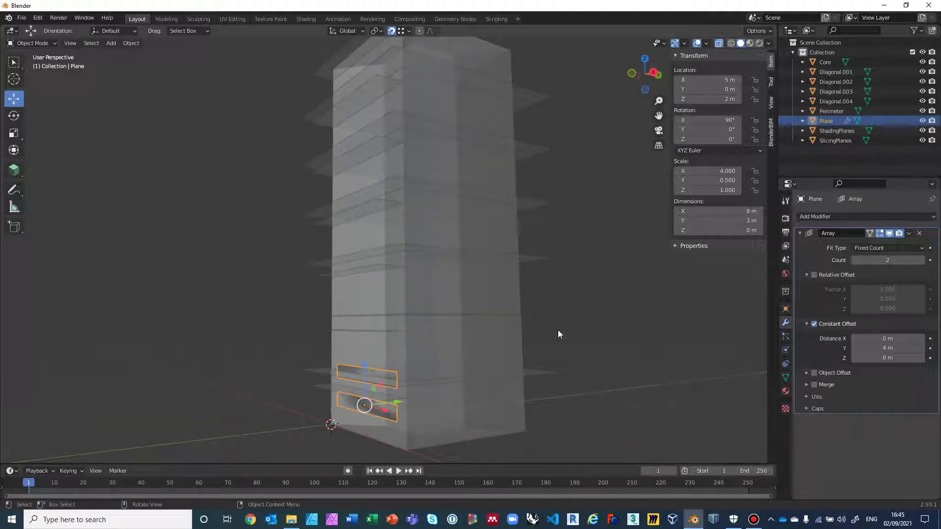
# Step: Set the Y distance of the array's constant offset to 8 m
pyautogui.click(881, 348)
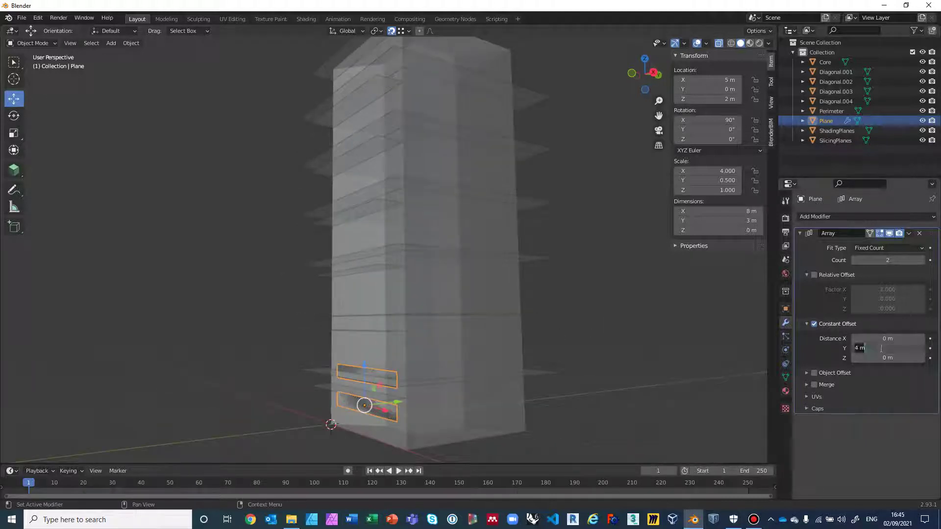
pyautogui.press('BackSpace')
pyautogui.write('8')
pyautogui.press('Return')
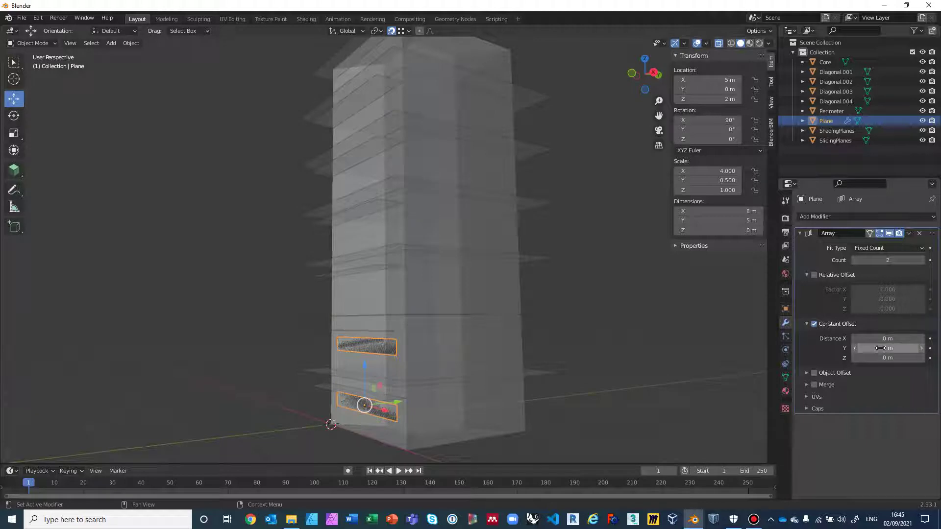
# Step: Set the array's count to 7 so the window planes repeat up the tower's front face
pyautogui.moveTo(607, 326); pyautogui.dragTo(526, 305, button='middle')
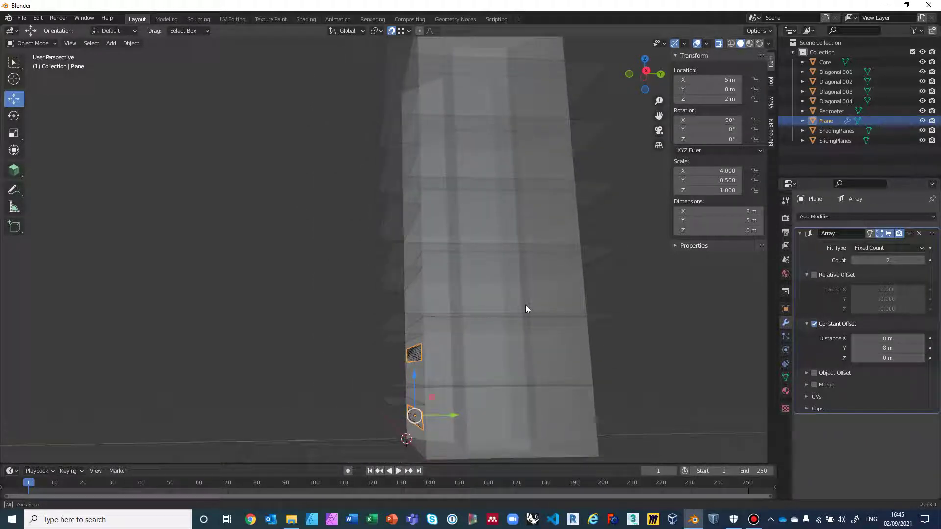
pyautogui.moveTo(449, 404); pyautogui.dragTo(495, 414, button='middle')
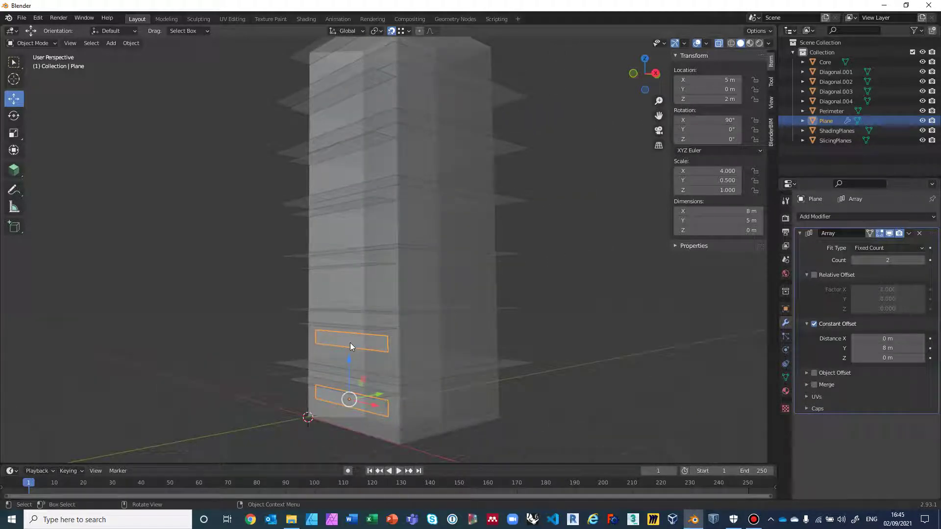
pyautogui.moveTo(350, 346); pyautogui.dragTo(319, 341, button='middle')
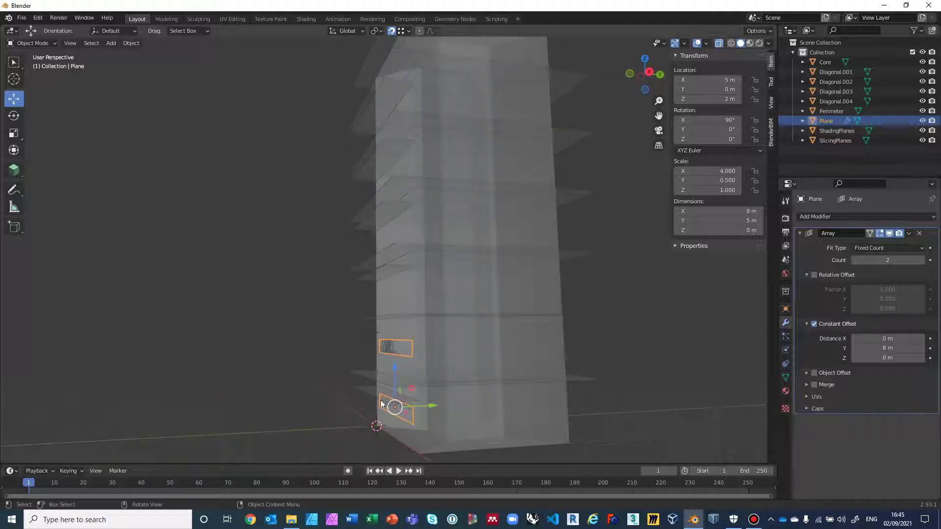
pyautogui.click(923, 261)
pyautogui.click(923, 261)
pyautogui.click(922, 261)
pyautogui.click(923, 260)
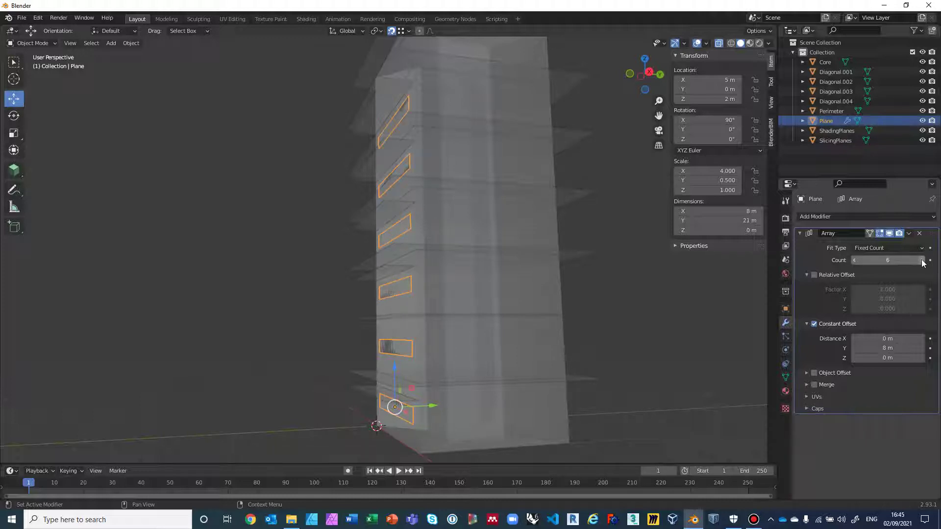
pyautogui.click(922, 260)
pyautogui.moveTo(619, 214); pyautogui.dragTo(615, 242, button='middle')
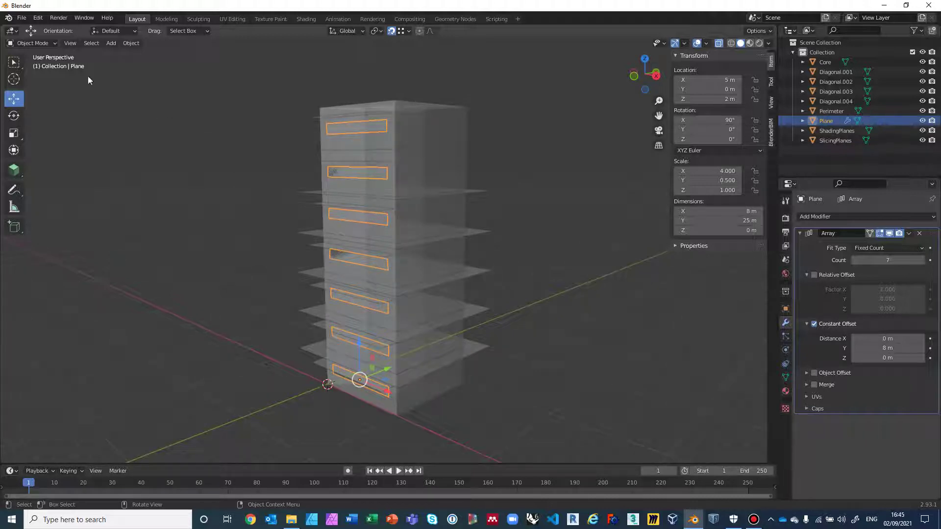
# Step: Export the selected arrayed plane to the Desktop as an FBX file named SouthWindowPlanes.fbx
pyautogui.click(21, 17)
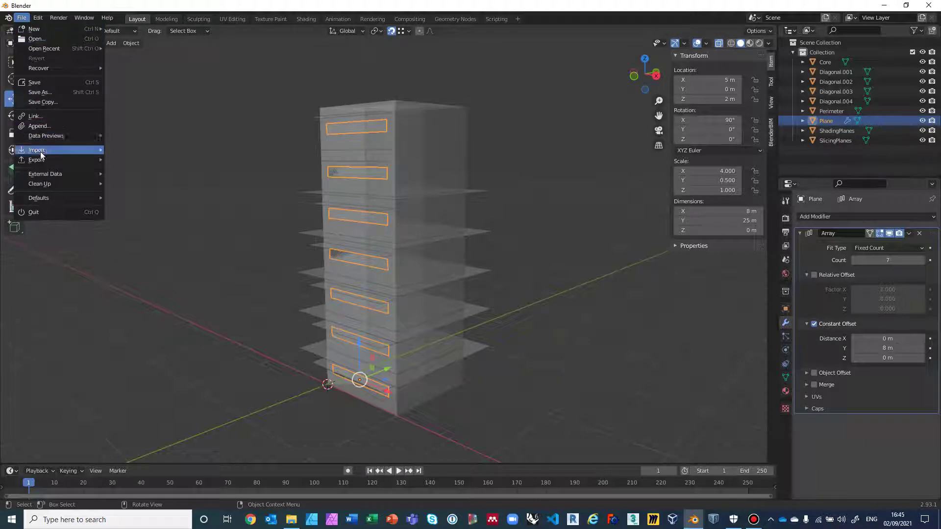
pyautogui.moveTo(42, 160)
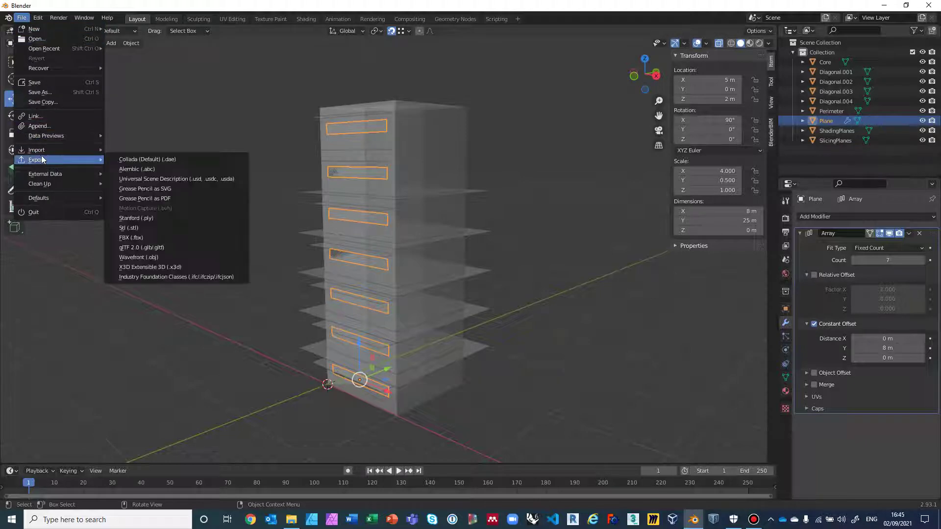
pyautogui.click(140, 239)
pyautogui.click(363, 399)
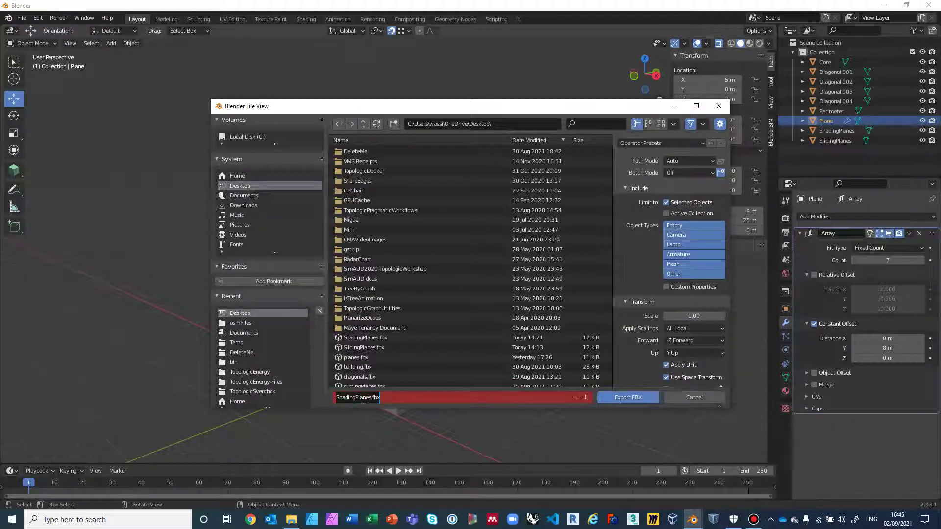
pyautogui.click(358, 398)
pyautogui.moveTo(355, 398); pyautogui.dragTo(322, 390)
pyautogui.write('SouthWindo')
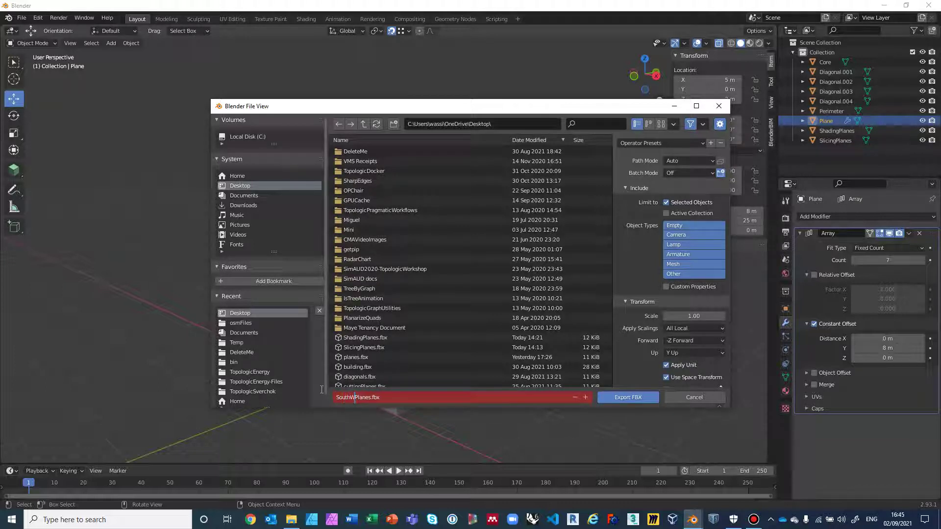
pyautogui.write('w')
pyautogui.click(622, 399)
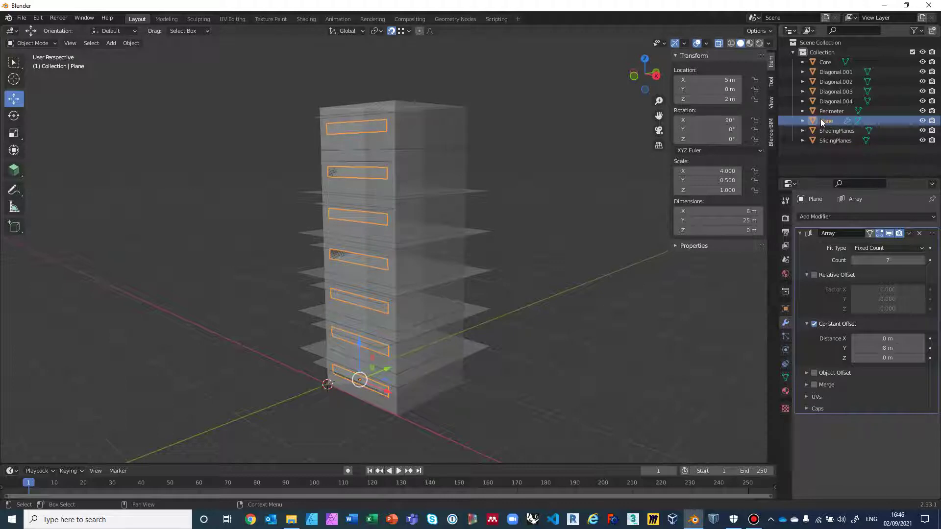
# Step: Delete the arrayed plane and import SouthWindowPlanes.fbx from the Desktop in its place
pyautogui.press('Delete')
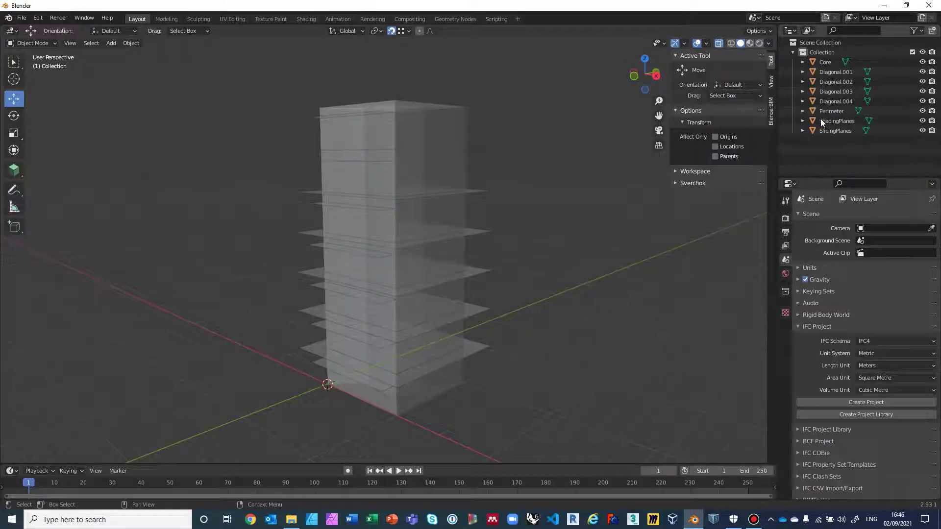
pyautogui.click(24, 18)
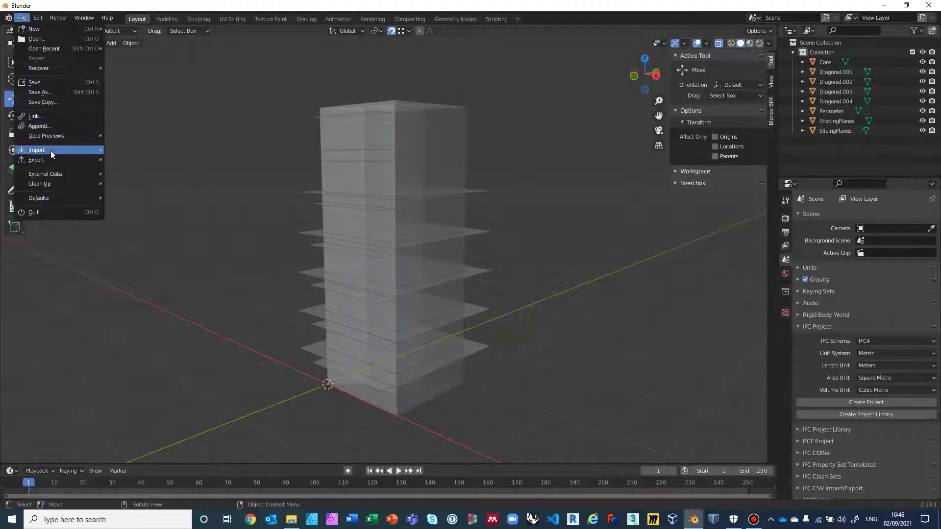
pyautogui.moveTo(51, 150)
pyautogui.click(143, 217)
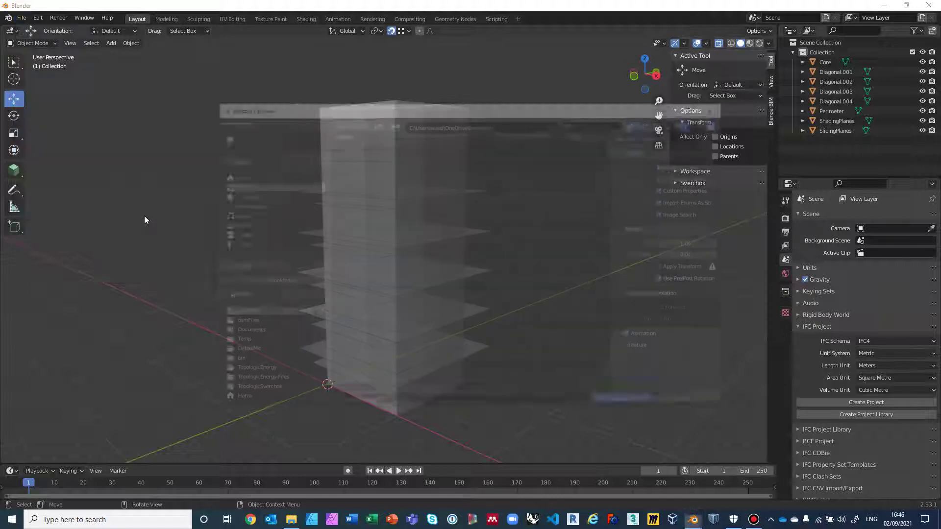
pyautogui.scroll(-5, 404, 286)
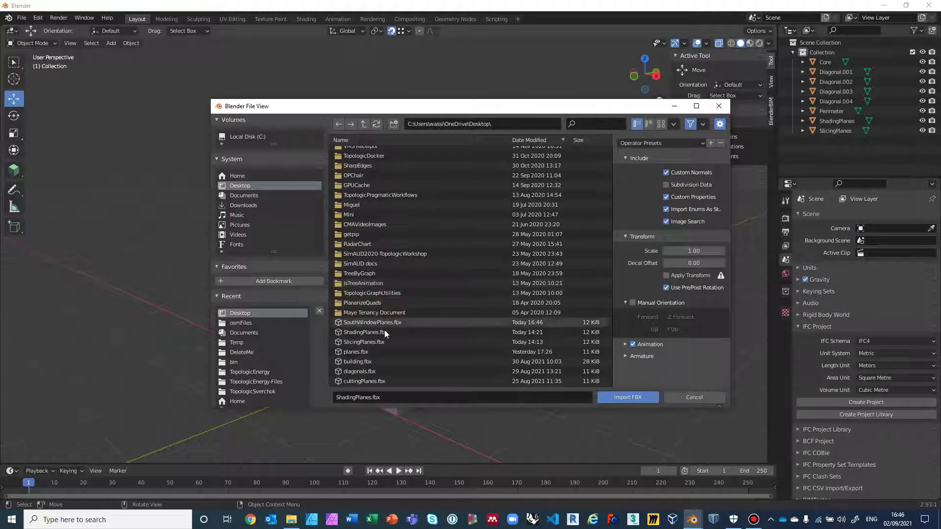
pyautogui.click(375, 322)
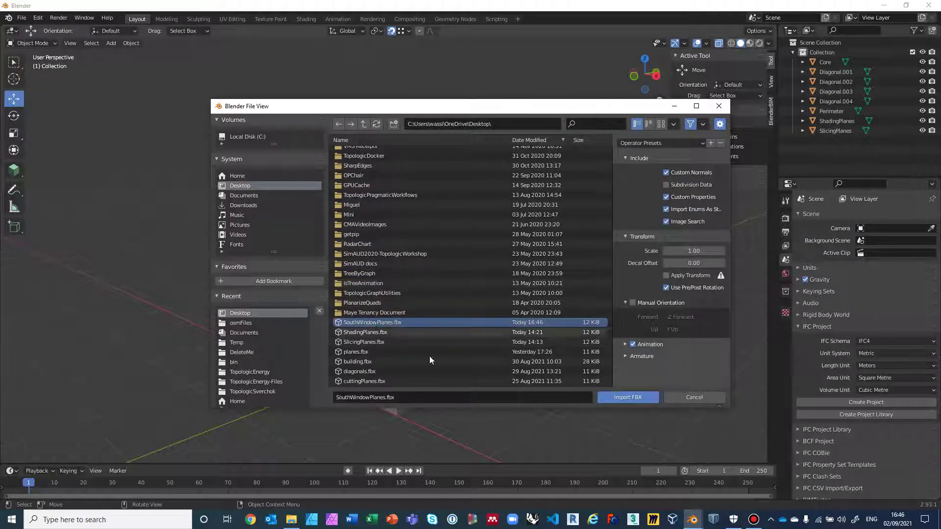
pyautogui.click(615, 397)
pyautogui.moveTo(531, 331); pyautogui.dragTo(511, 346, button='middle')
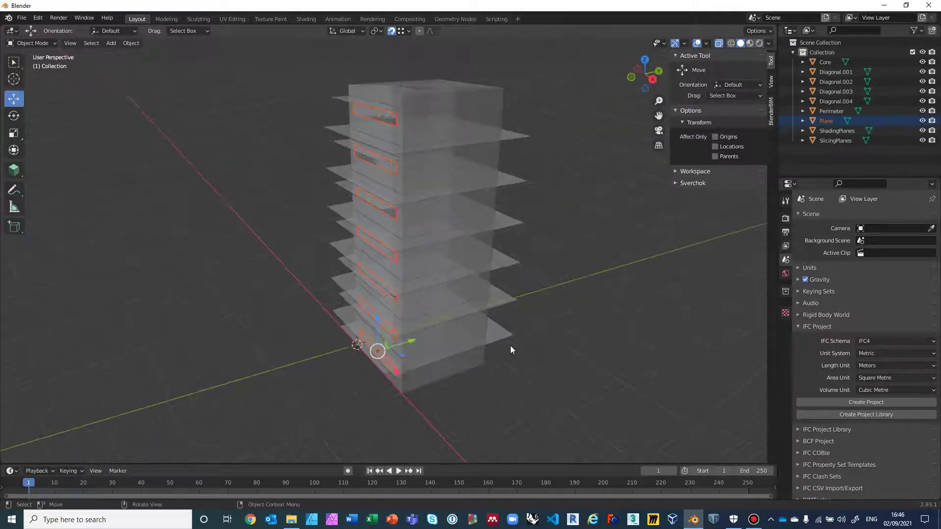
pyautogui.scroll(1, 510, 346)
pyautogui.moveTo(537, 293); pyautogui.dragTo(583, 284, button='middle')
pyautogui.scroll(-2, 583, 284)
pyautogui.moveTo(518, 282); pyautogui.dragTo(473, 273, button='middle')
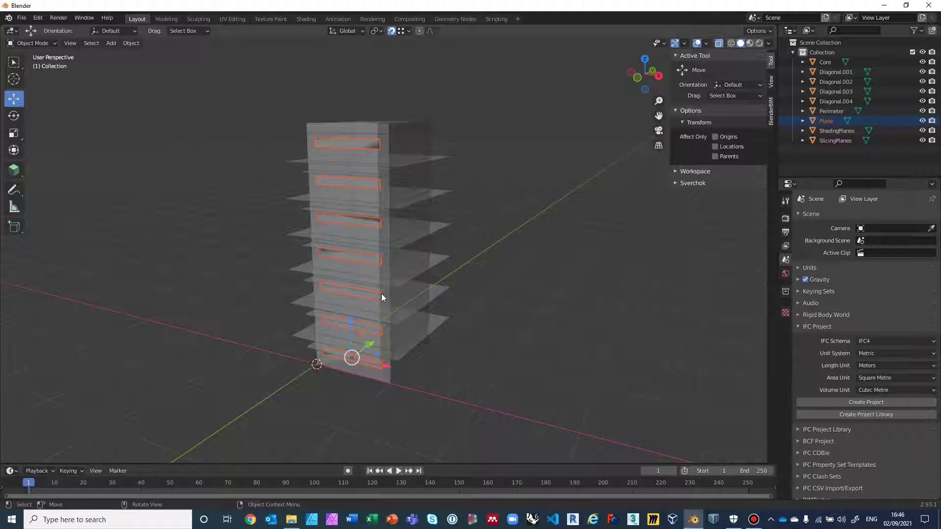
# Step: Save the scene to the Desktop as TopologicEnergy-TutorialVideo.blend
pyautogui.click(22, 18)
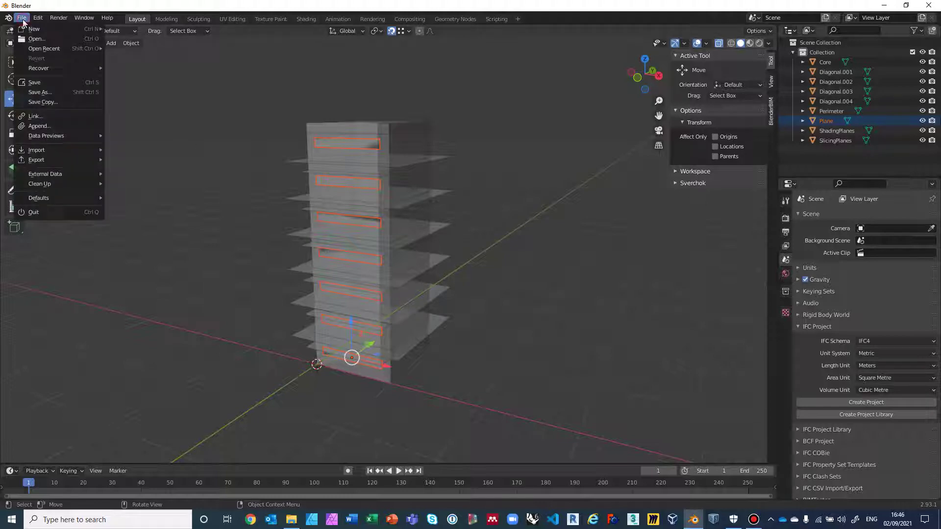
pyautogui.click(33, 91)
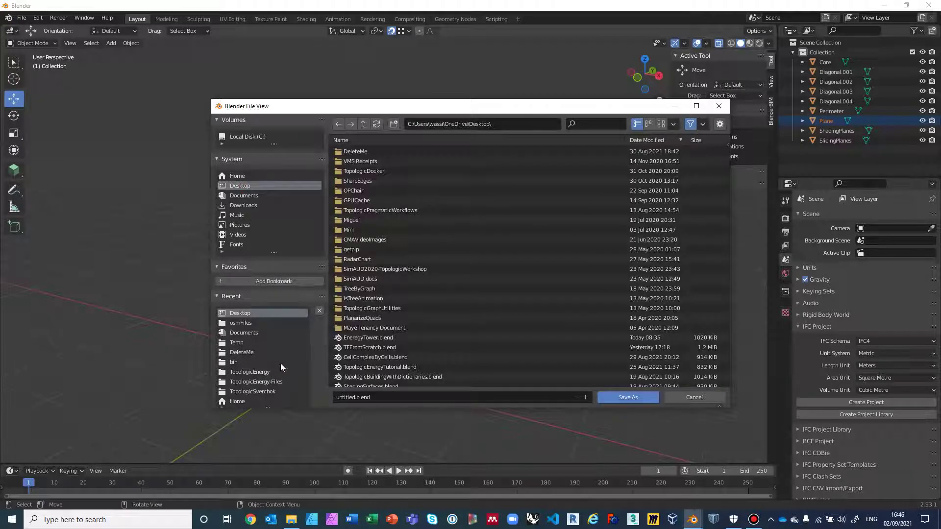
pyautogui.click(373, 397)
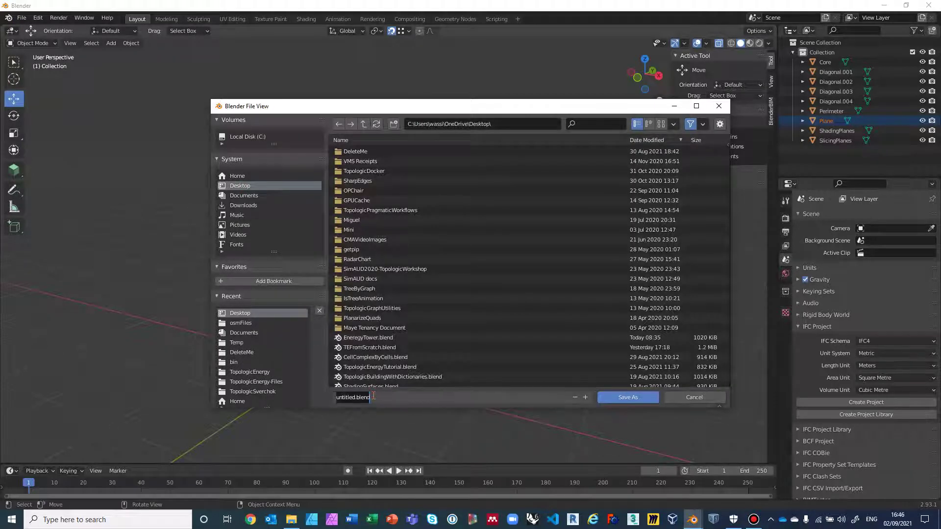
pyautogui.press('BackSpace')
pyautogui.write('TopologicEnergy')
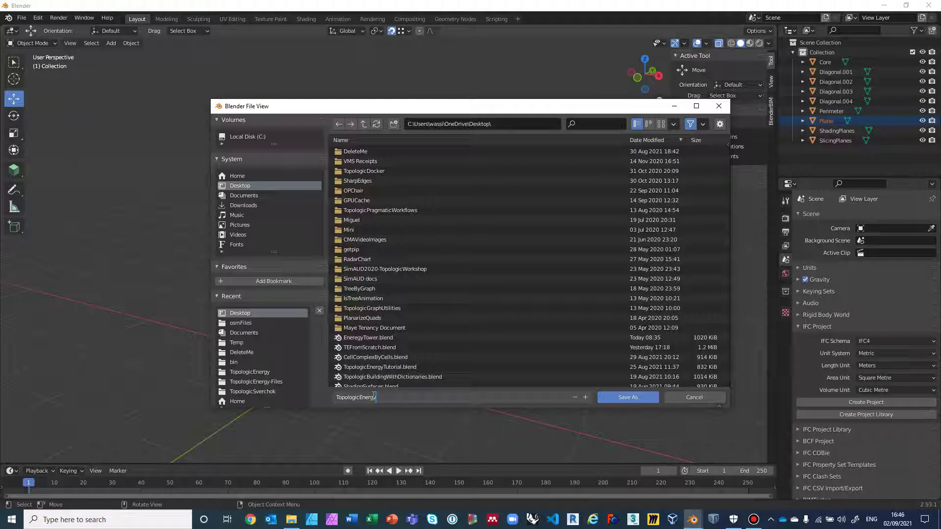
pyautogui.write('TutorialVideo.blend')
pyautogui.click(632, 395)
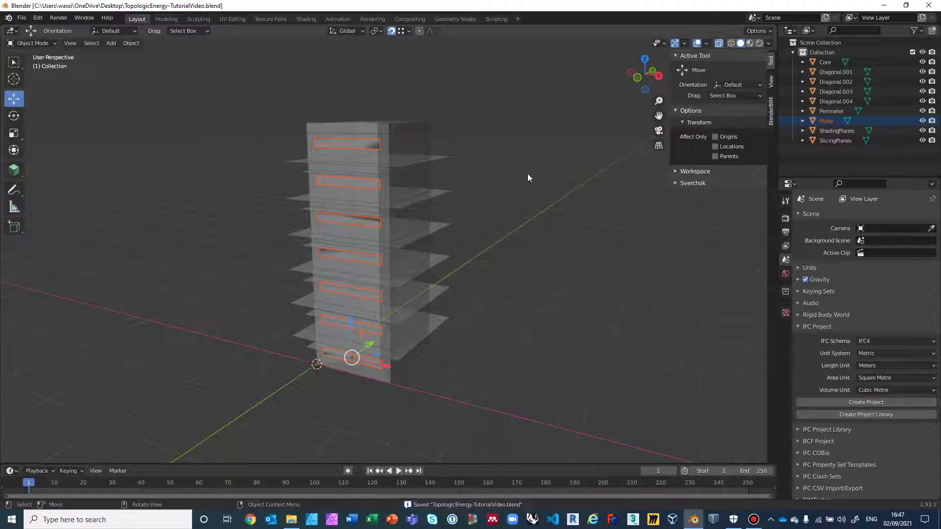
# Step: Switch to the Scripting workspace and enlarge its 3D viewport by shrinking the console and info areas and narrowing the text editor
pyautogui.click(496, 19)
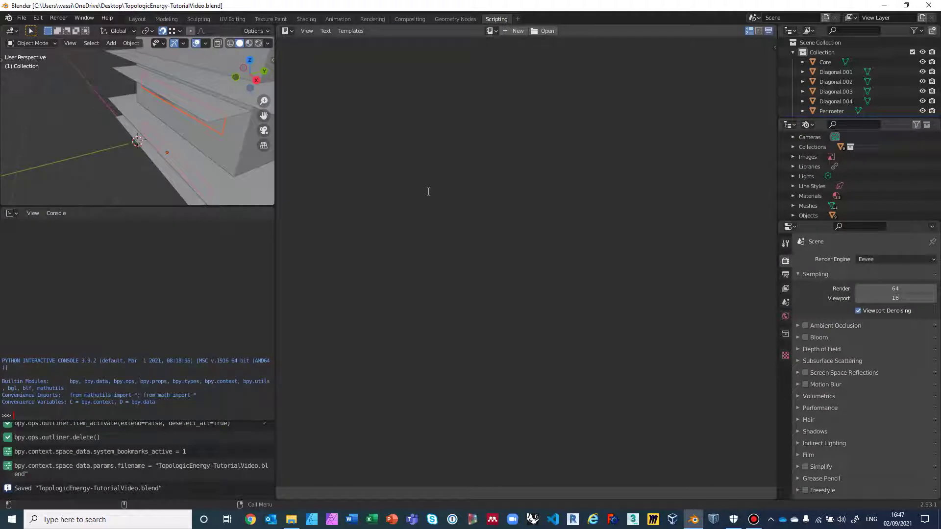
pyautogui.scroll(-5, 207, 145)
pyautogui.scroll(-2, 207, 145)
pyautogui.moveTo(206, 145); pyautogui.dragTo(196, 183, button='middle')
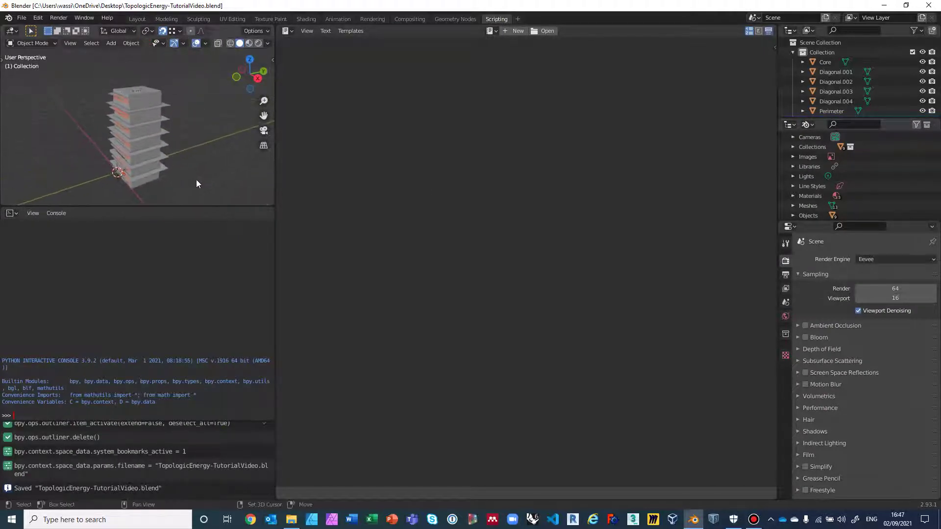
pyautogui.moveTo(190, 205); pyautogui.dragTo(171, 523)
pyautogui.moveTo(188, 408); pyautogui.dragTo(189, 474)
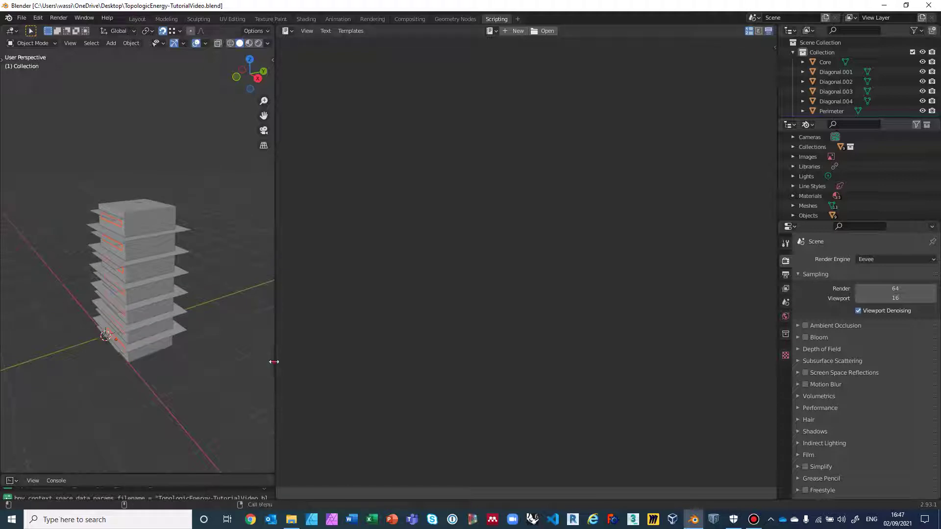
pyautogui.moveTo(273, 361); pyautogui.dragTo(344, 362)
# Step: Deselect all objects and turn on X-ray display in the 3D viewport
pyautogui.scroll(3, 218, 316)
pyautogui.moveTo(218, 317); pyautogui.dragTo(239, 255, button='middle')
pyautogui.click(225, 267)
pyautogui.click(273, 258)
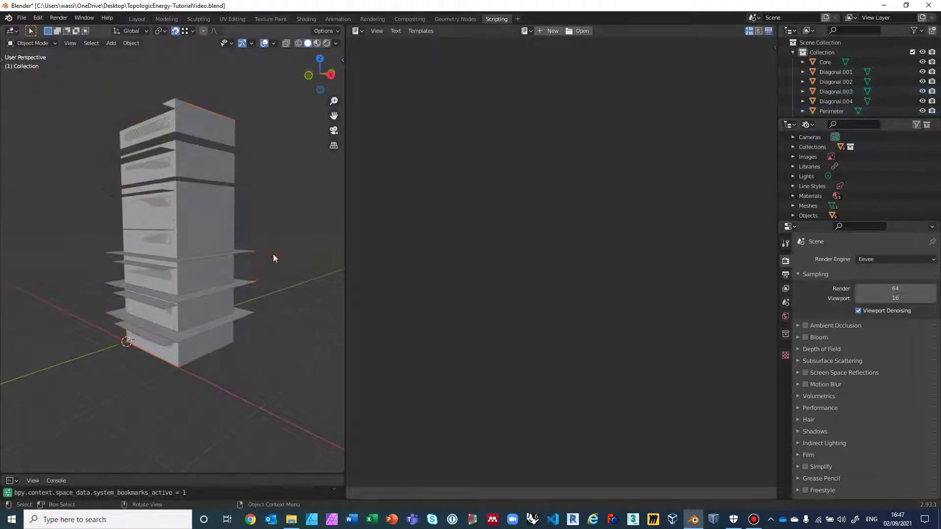
pyautogui.click(287, 43)
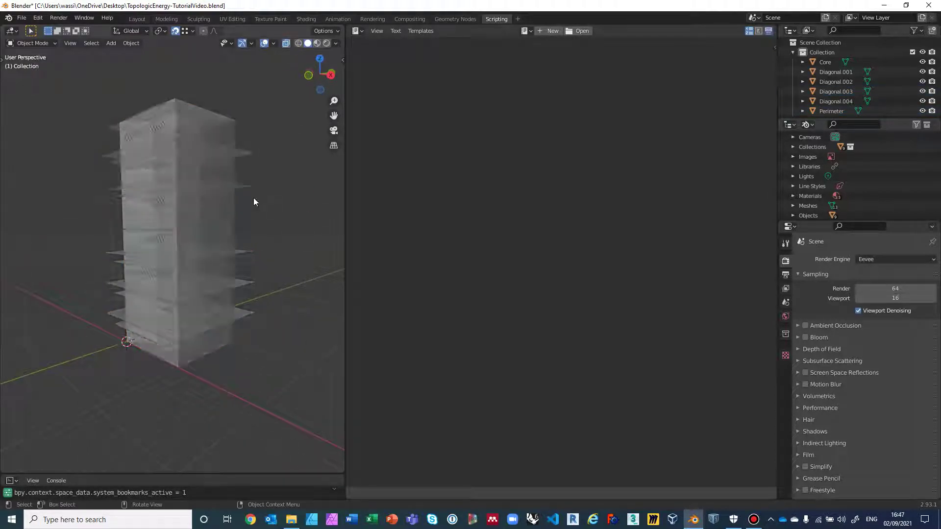
pyautogui.moveTo(254, 198)
pyautogui.mouseDown(button='middle')
pyautogui.moveTo(208, 242)
pyautogui.moveTo(232, 278)
pyautogui.moveTo(249, 200)
pyautogui.mouseUp(button='middle')
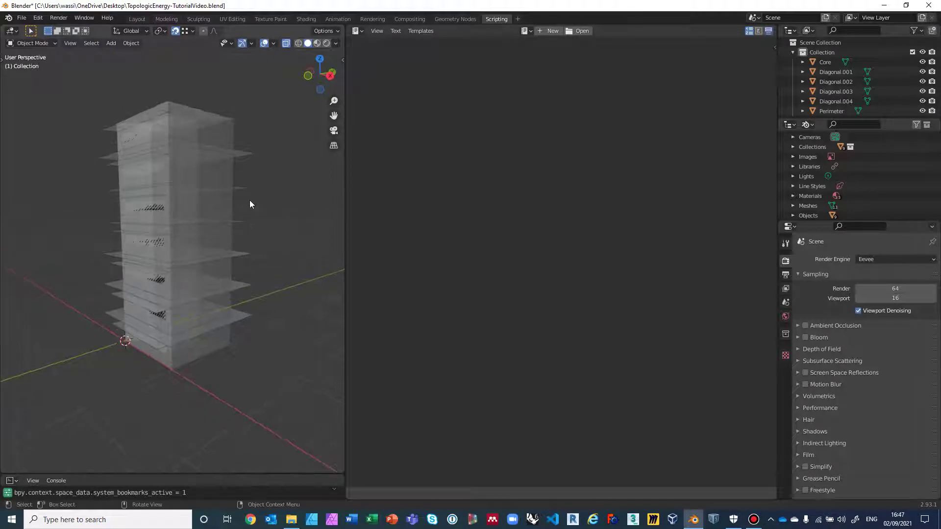
# Step: Change the text editor to a widened Sverchok Nodes editor with its sidebar hidden, and create a new node tree
pyautogui.click(360, 32)
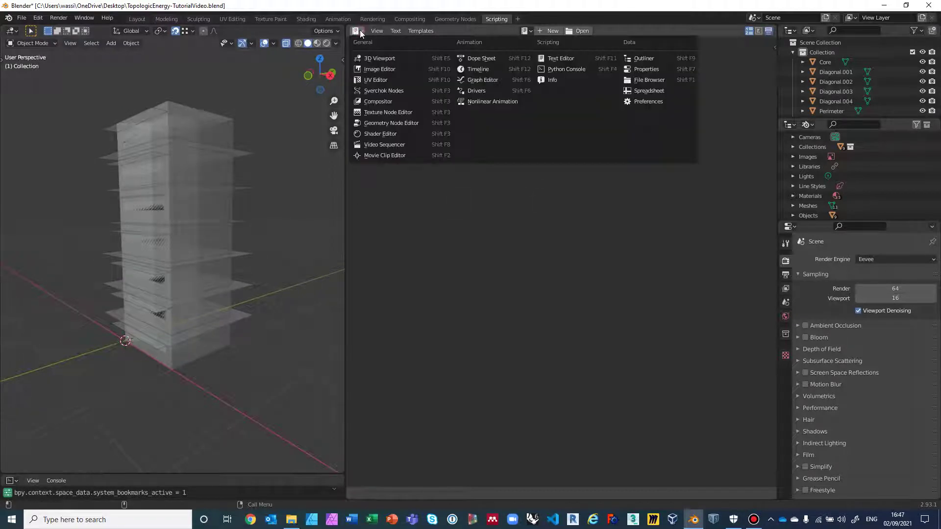
pyautogui.click(375, 92)
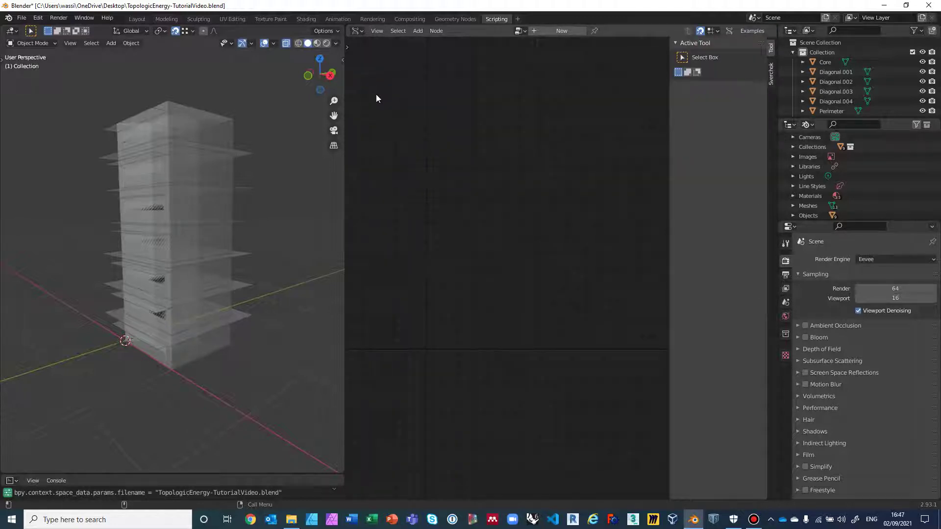
pyautogui.moveTo(779, 250); pyautogui.dragTo(924, 237)
pyautogui.press('n')
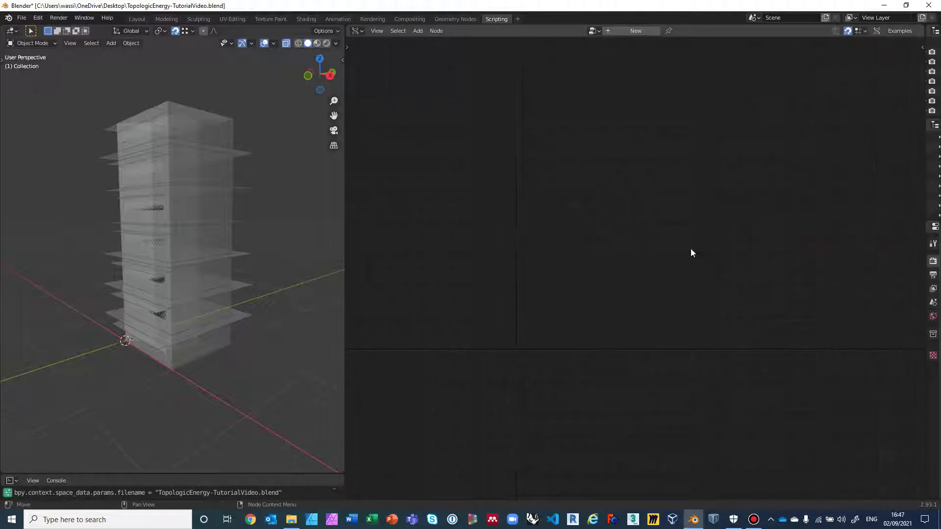
pyautogui.click(627, 33)
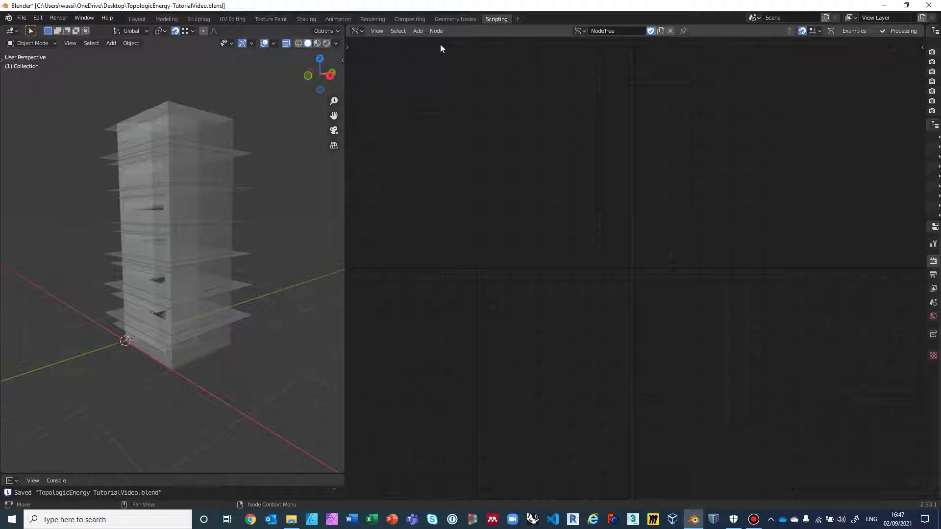
pyautogui.click(419, 31)
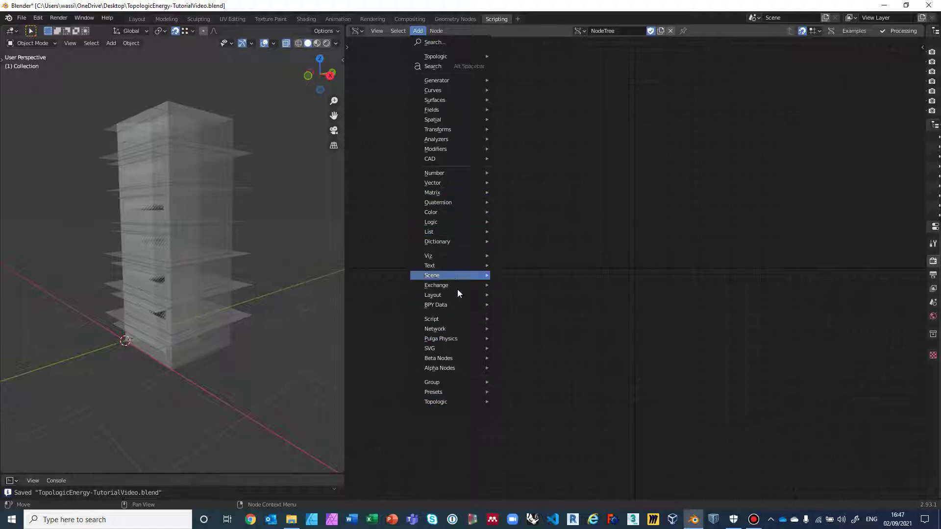
pyautogui.moveTo(455, 254)
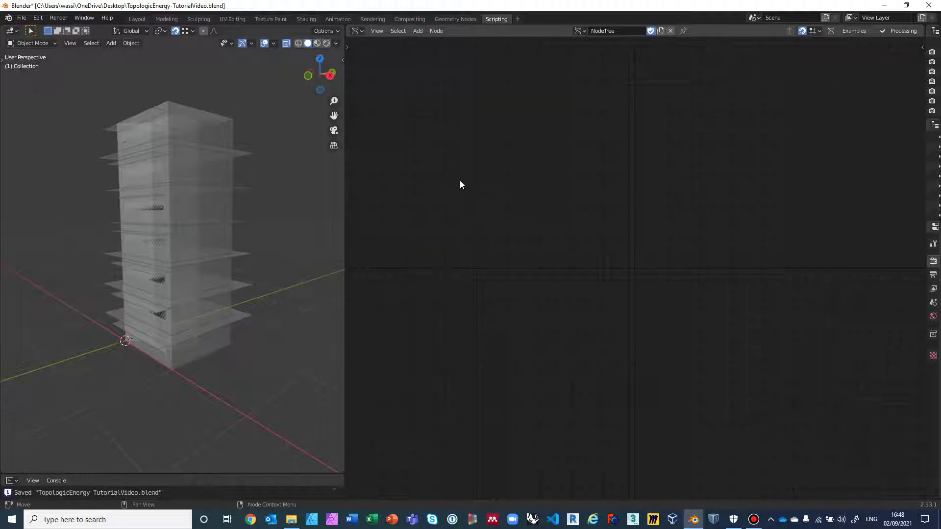
# Step: Select the tower's outer Perimeter object and add an Objects in Lite node to the node tree
pyautogui.click(227, 130)
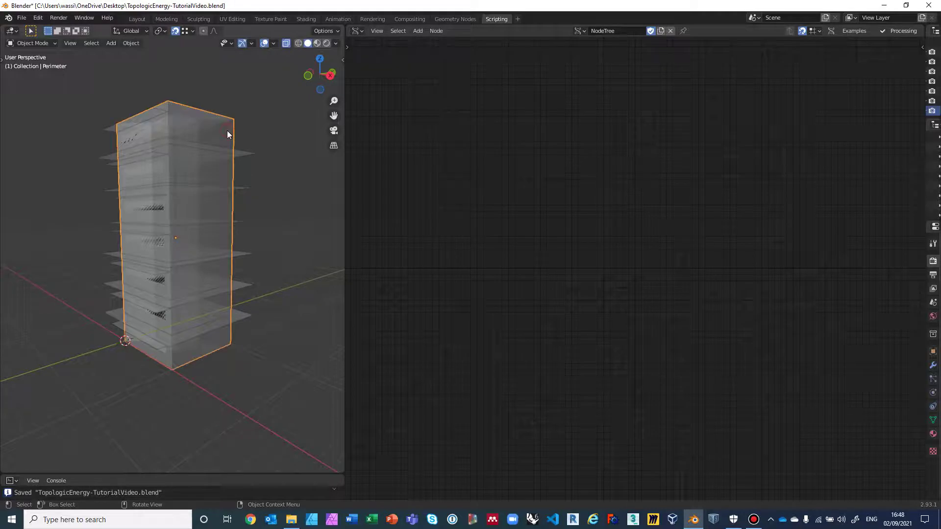
pyautogui.click(416, 31)
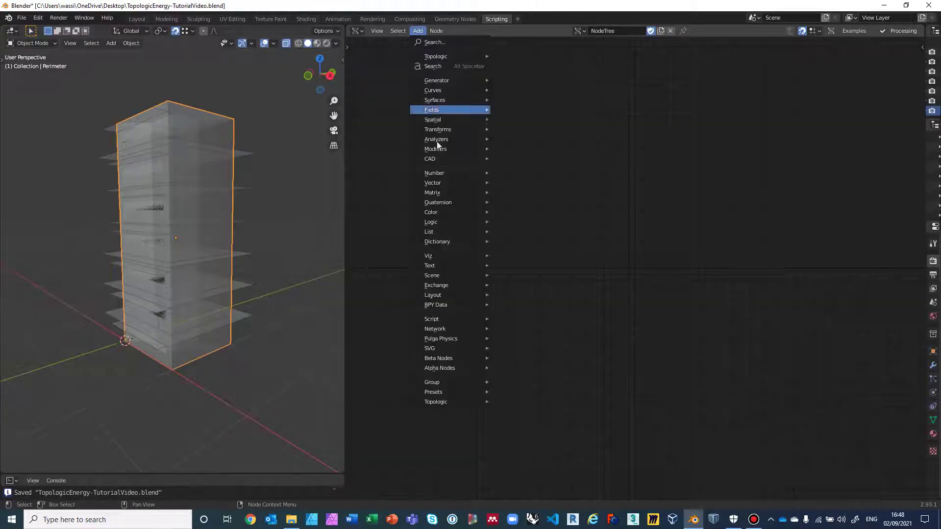
pyautogui.moveTo(437, 278)
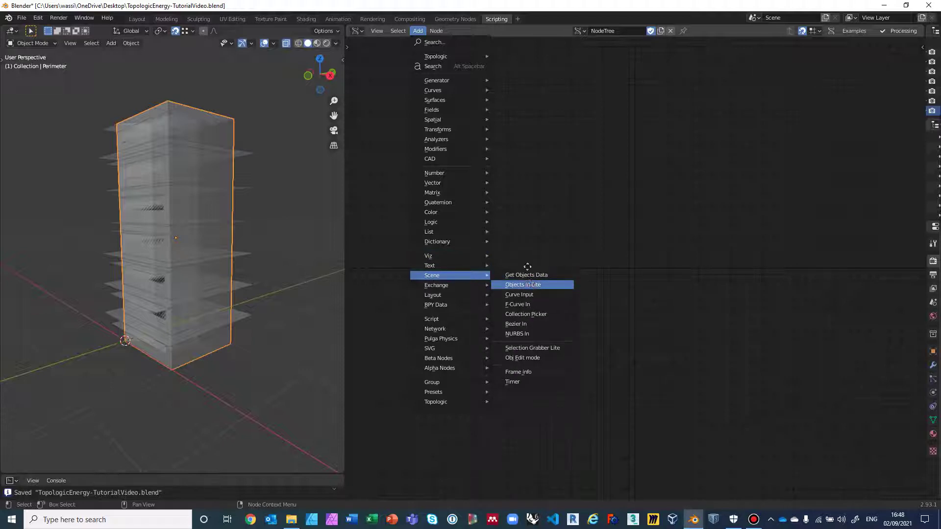
pyautogui.click(531, 287)
pyautogui.click(410, 143)
# Step: Load the selected Perimeter object into the Objects in Lite node and move the node slightly to make room
pyautogui.scroll(2, 454, 169)
pyautogui.moveTo(454, 169); pyautogui.dragTo(475, 195, button='middle')
pyautogui.scroll(1, 474, 196)
pyautogui.click(407, 190)
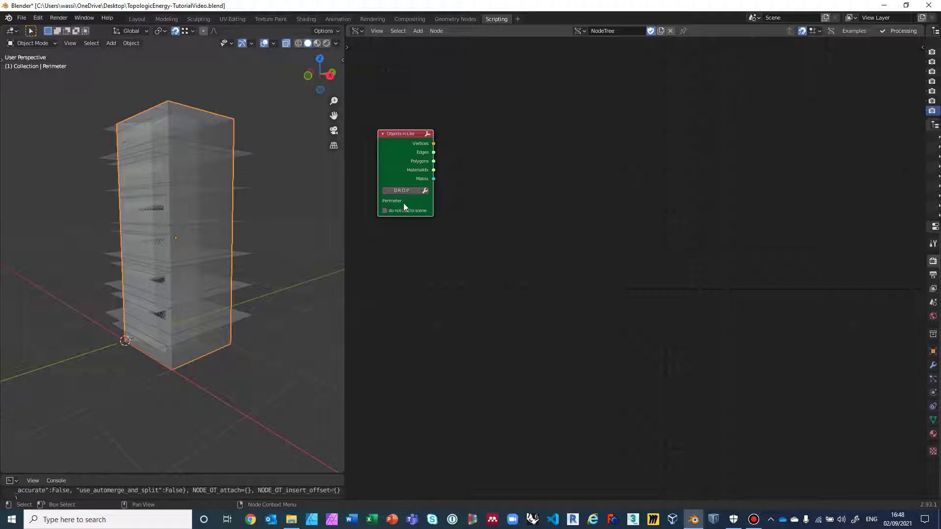
pyautogui.moveTo(490, 215); pyautogui.dragTo(511, 234, button='middle')
pyautogui.scroll(1, 510, 230)
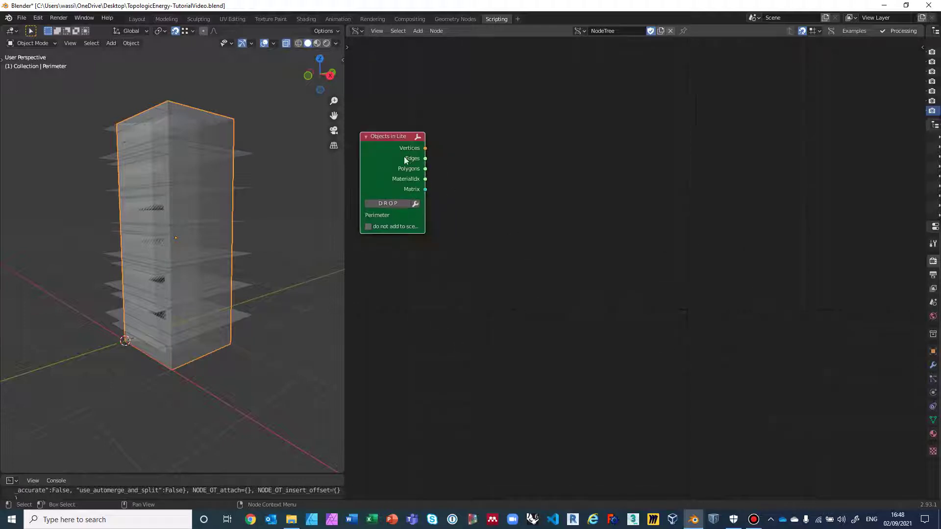
pyautogui.moveTo(395, 138); pyautogui.dragTo(405, 148)
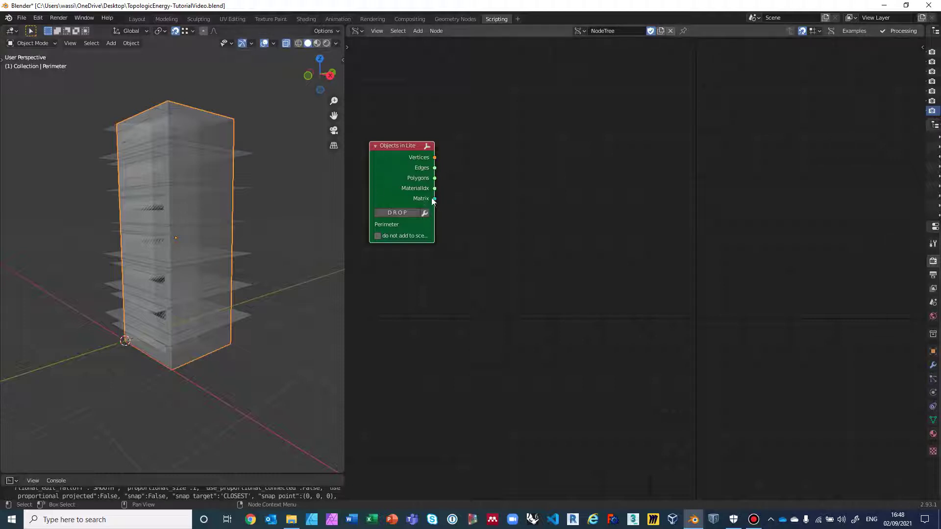
# Step: Add a Matrix Apply node beside Objects in Lite and link vertices, edges, polygons to faces, and matrix to matrices
pyautogui.click(418, 32)
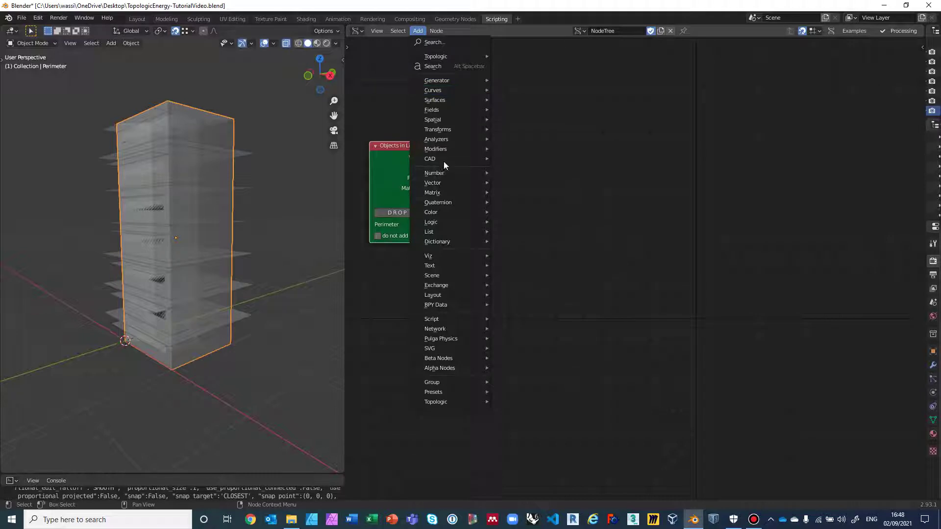
pyautogui.moveTo(455, 195)
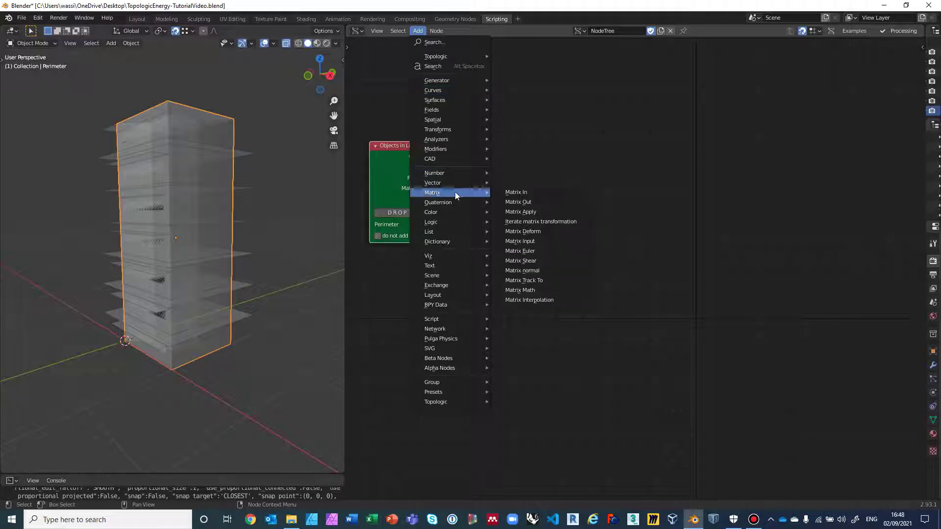
pyautogui.click(521, 211)
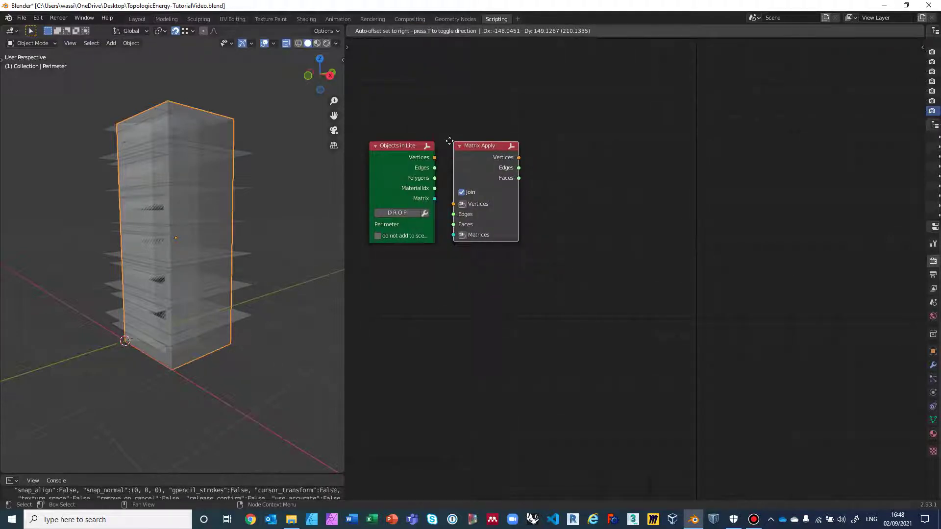
pyautogui.click(452, 142)
pyautogui.moveTo(435, 157); pyautogui.dragTo(453, 203)
pyautogui.moveTo(434, 168); pyautogui.dragTo(454, 214)
pyautogui.moveTo(434, 178); pyautogui.dragTo(454, 235)
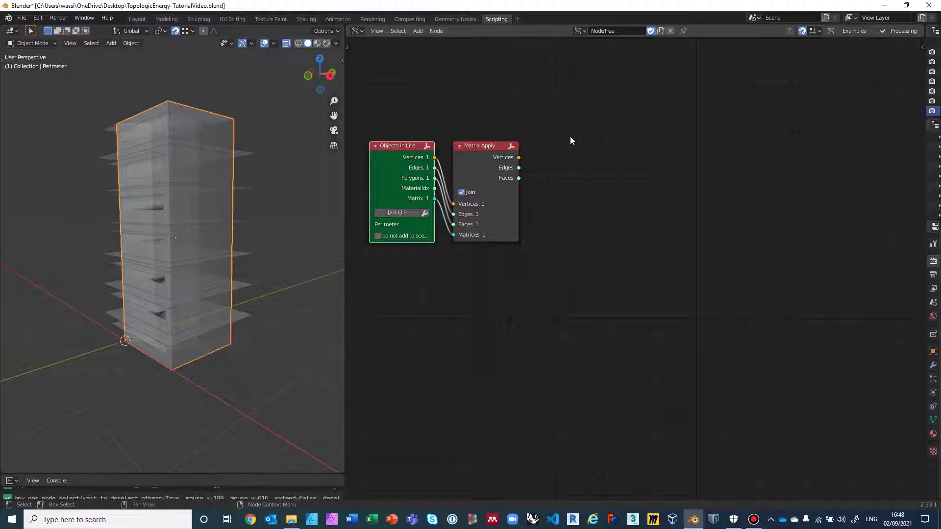
# Step: Add a Topology.ByGeometry node after Matrix Apply and link the vertices, edges and faces into it
pyautogui.hotkey('alt', 'space')
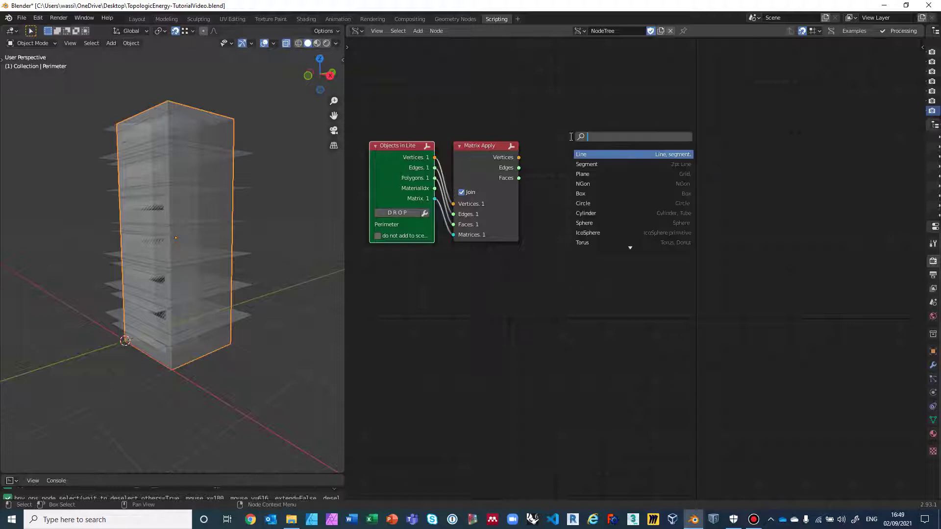
pyautogui.write('Topolog')
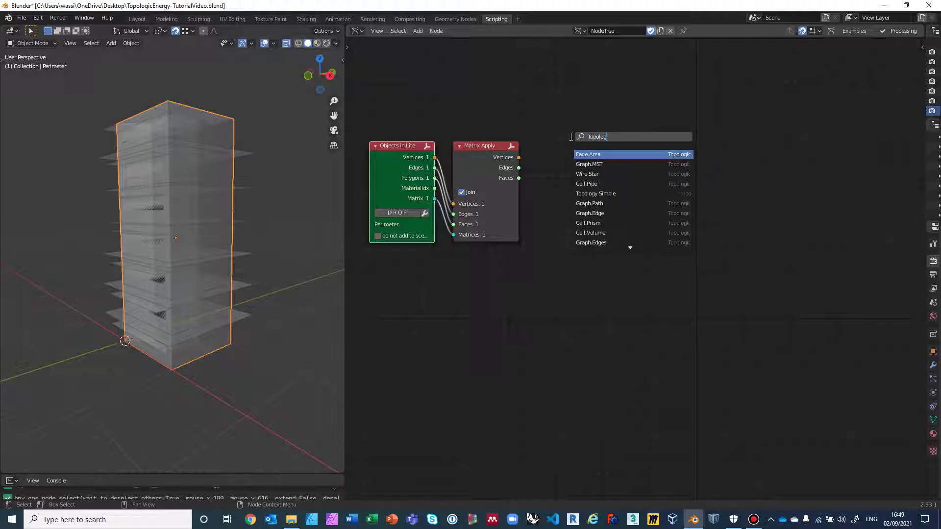
pyautogui.write('y.ByGeom')
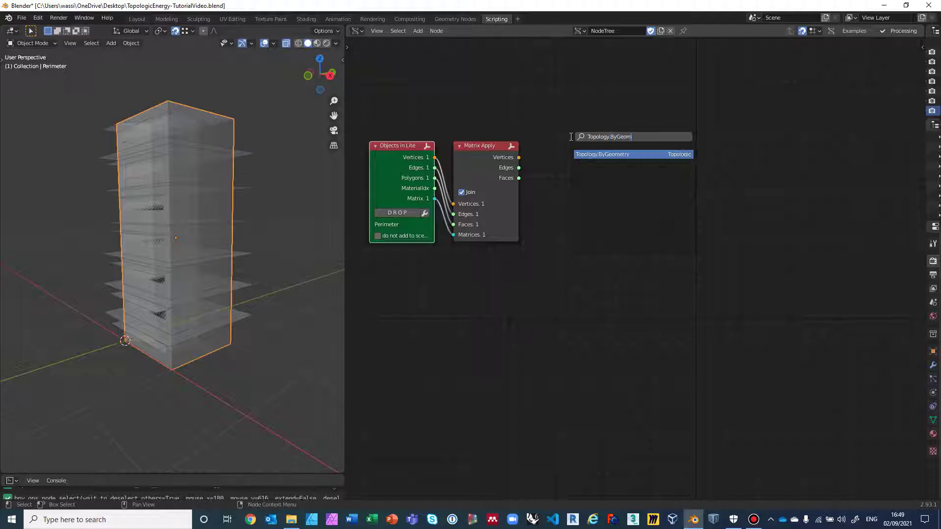
pyautogui.click(588, 154)
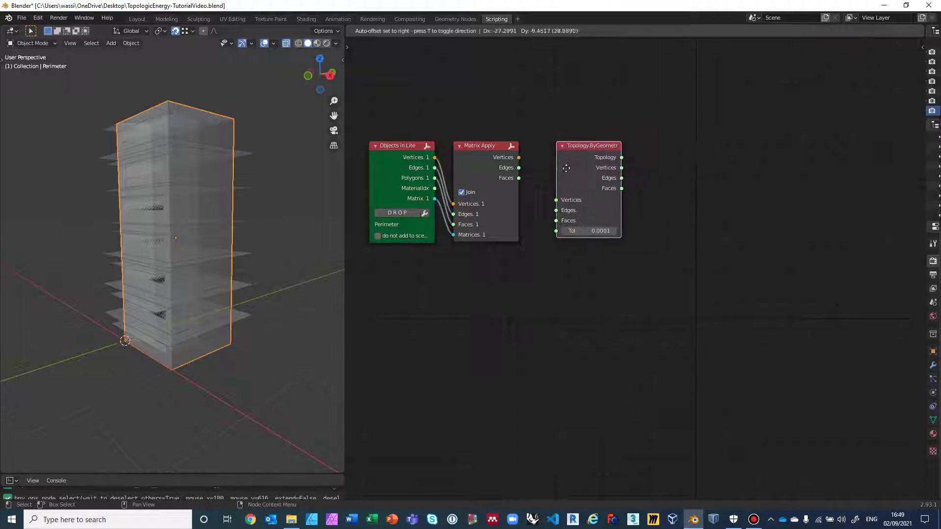
pyautogui.click(555, 167)
pyautogui.moveTo(519, 158); pyautogui.dragTo(539, 200)
pyautogui.moveTo(518, 168); pyautogui.dragTo(538, 211)
pyautogui.moveTo(519, 178); pyautogui.dragTo(538, 221)
pyautogui.click(639, 177)
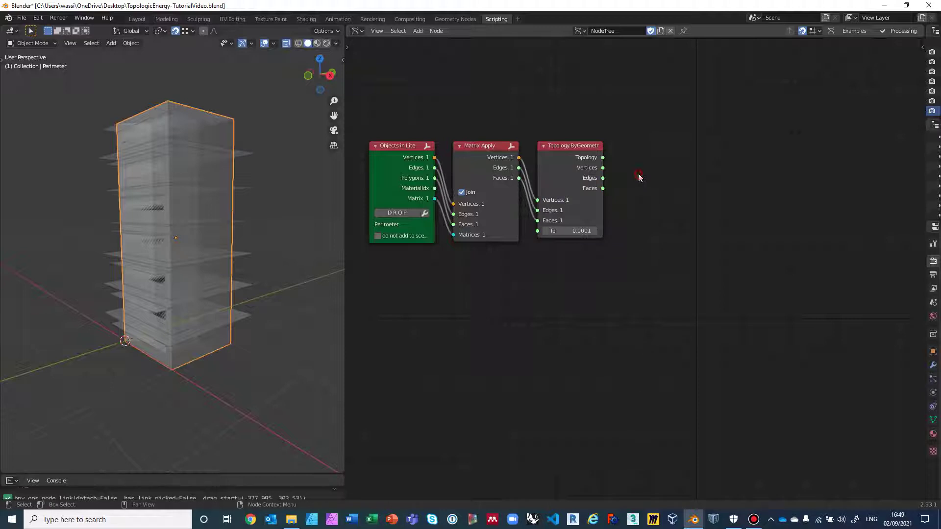
# Step: Add a Stethoscope MK2 node, feed it the Topology output of Topology.ByGeometry, and align it with the node row
pyautogui.hotkey('alt', 'space')
pyautogui.write('steth')
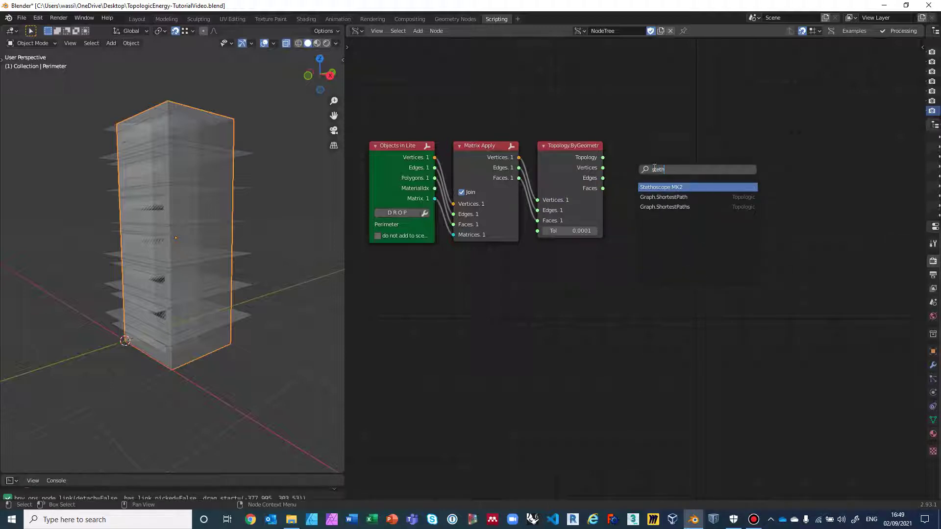
pyautogui.click(659, 187)
pyautogui.click(659, 169)
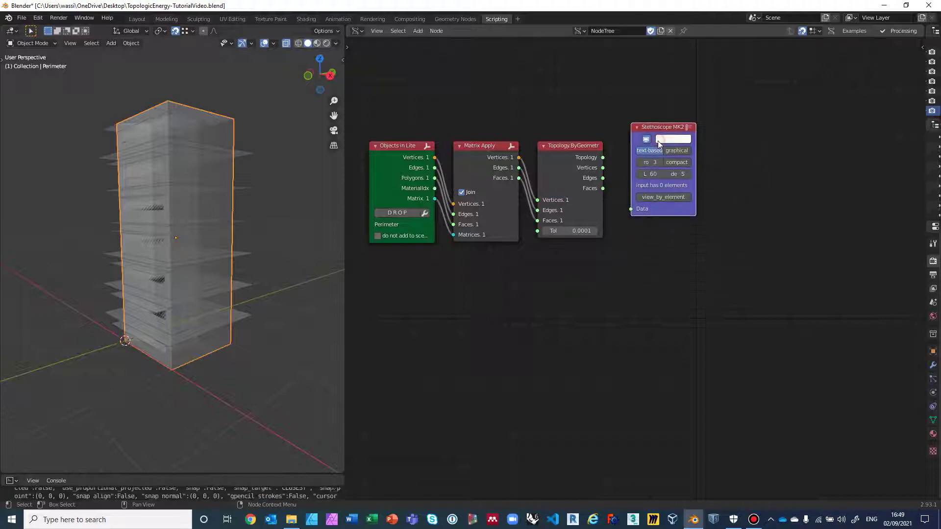
pyautogui.moveTo(603, 158); pyautogui.dragTo(618, 188)
pyautogui.moveTo(630, 209); pyautogui.dragTo(631, 209)
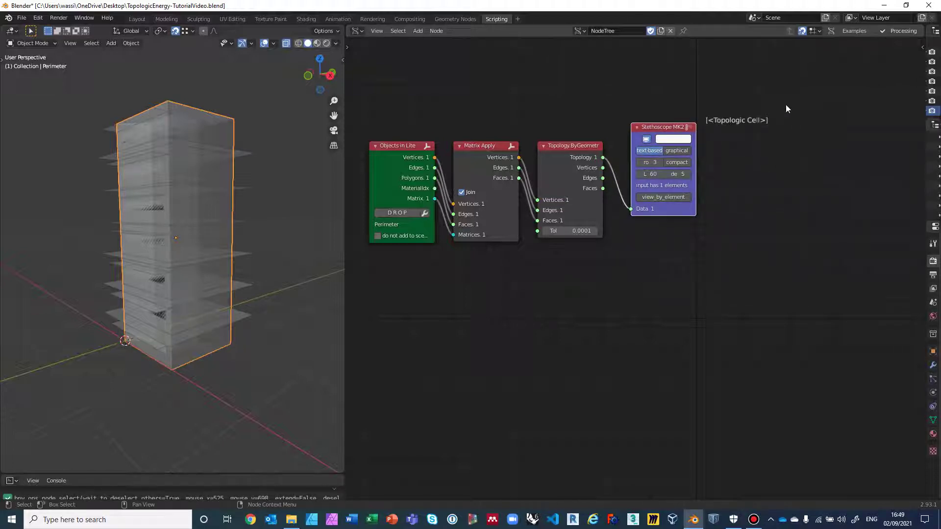
pyautogui.moveTo(674, 127); pyautogui.dragTo(665, 145)
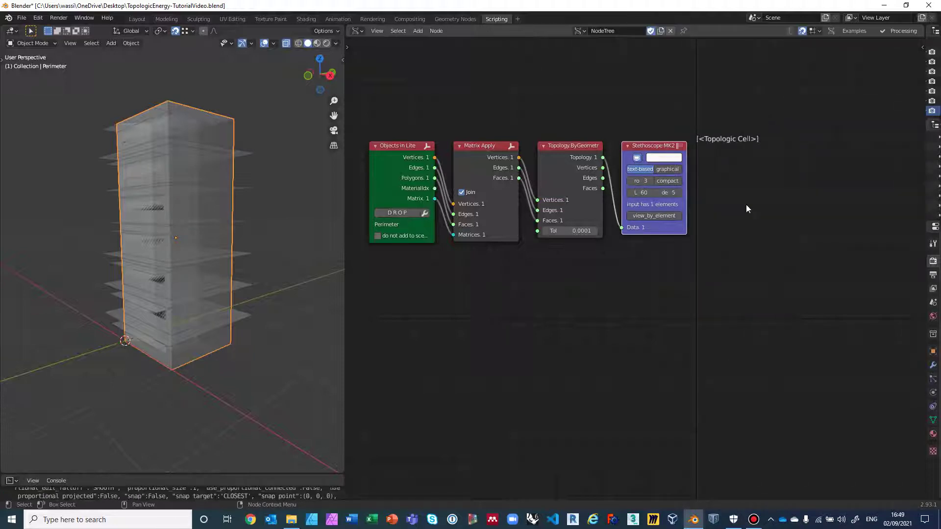
# Step: Select all four nodes and join them in a new frame
pyautogui.press('Home')
pyautogui.moveTo(380, 104); pyautogui.dragTo(829, 287)
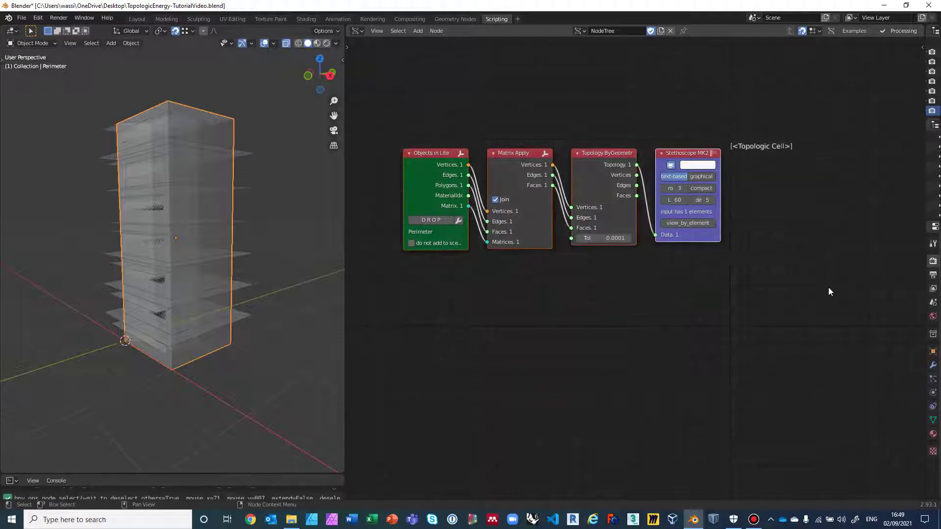
pyautogui.click(435, 31)
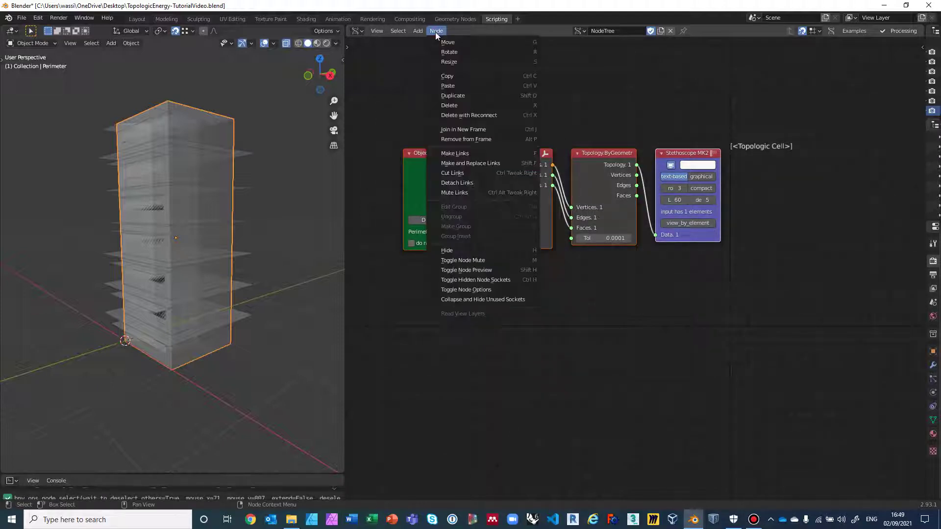
pyautogui.click(460, 128)
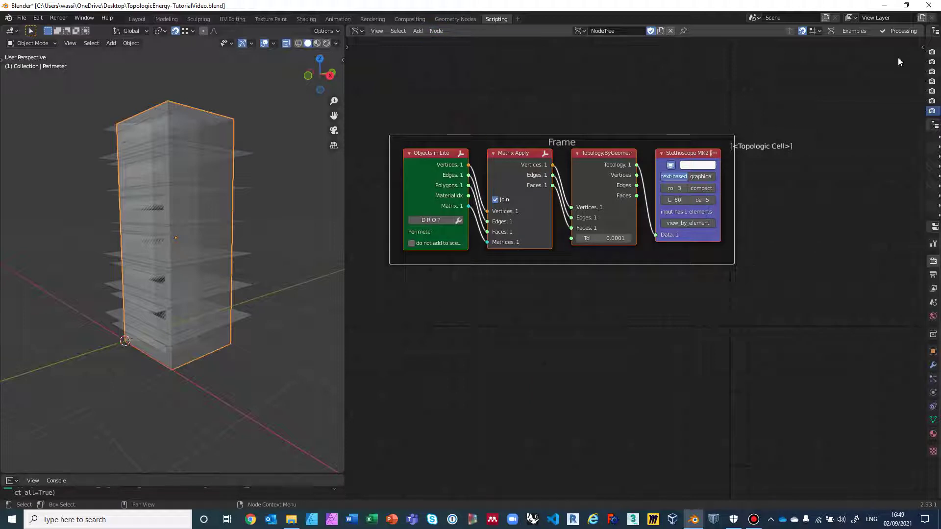
# Step: Show the node properties in the sidebar and label the frame Perimeter
pyautogui.click(922, 45)
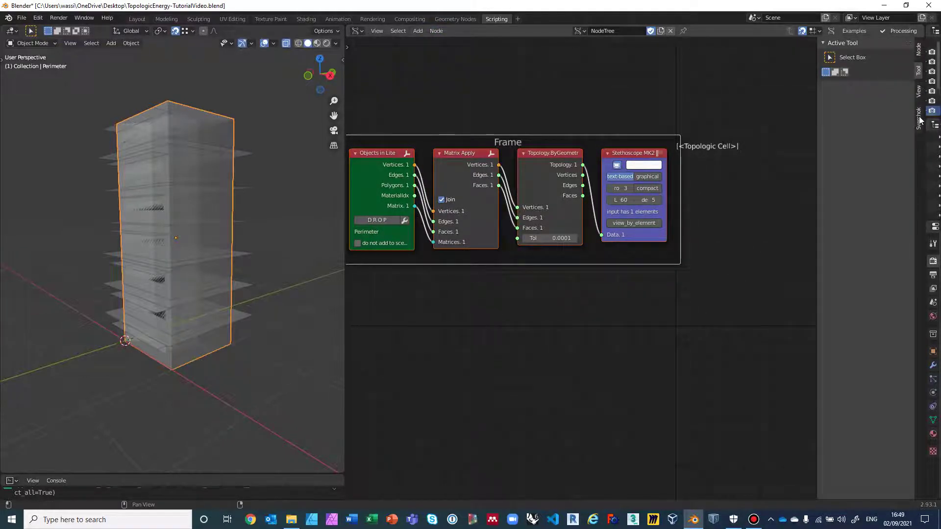
pyautogui.click(920, 50)
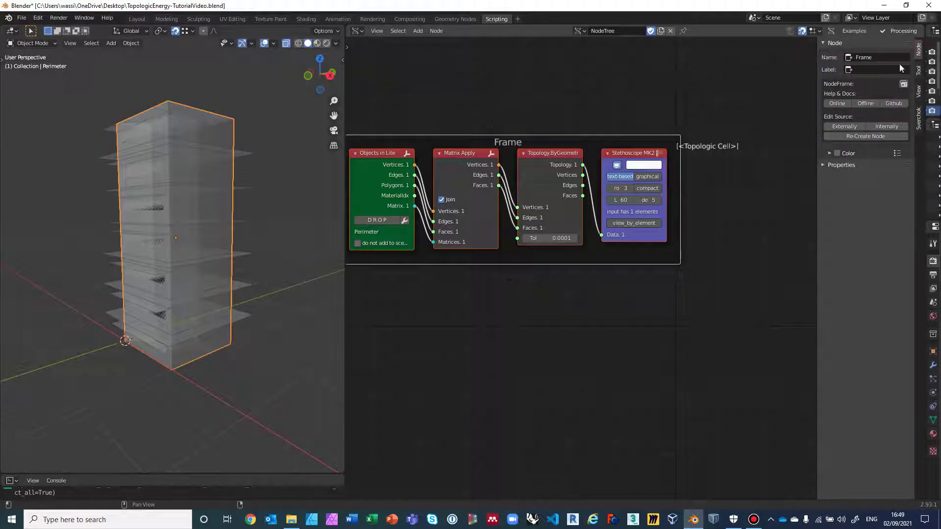
pyautogui.click(871, 70)
pyautogui.write('Perimeter')
pyautogui.press('Return')
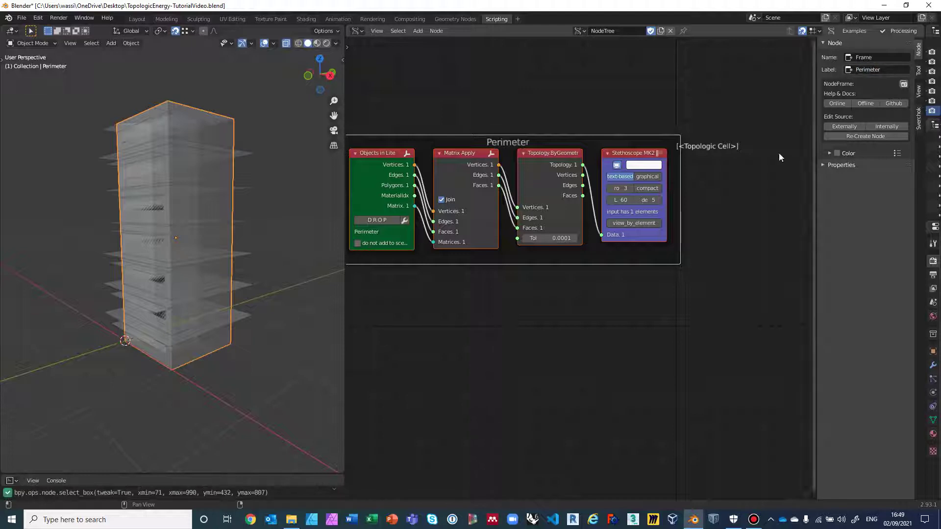
pyautogui.moveTo(726, 203); pyautogui.dragTo(761, 170, button='middle')
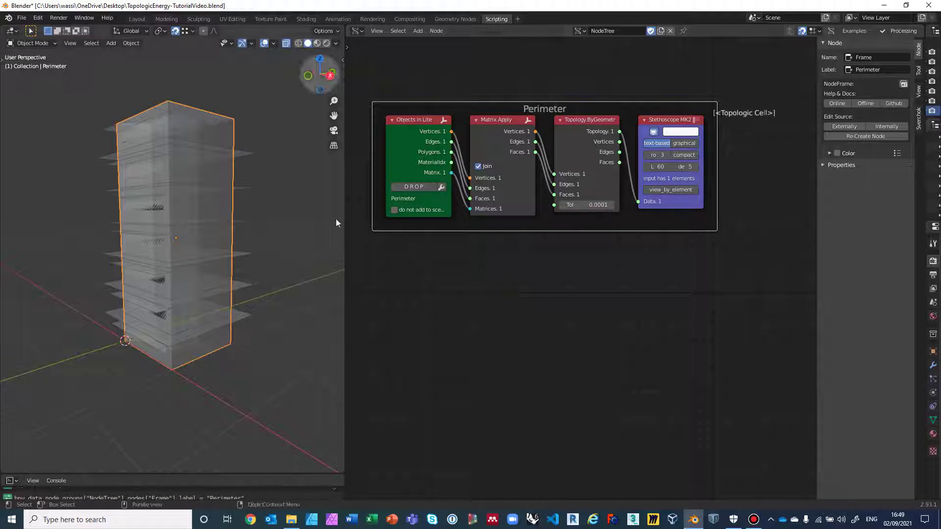
pyautogui.hotkey('ctrl', 'c')
pyautogui.hotkey('ctrl', 'v')
pyautogui.moveTo(628, 110); pyautogui.dragTo(626, 267)
pyautogui.press('Delete')
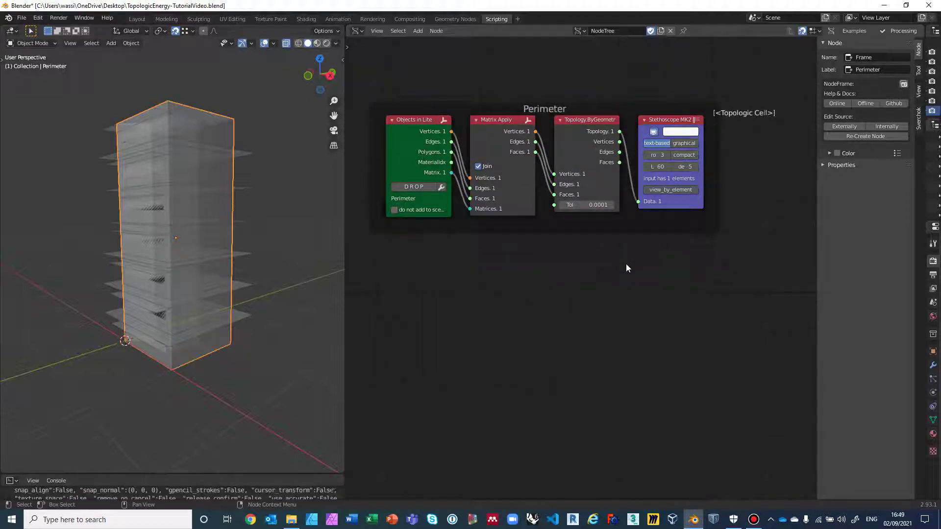
# Step: Duplicate the Perimeter frame together with its four nodes and place the copy directly below the original
pyautogui.click(462, 109)
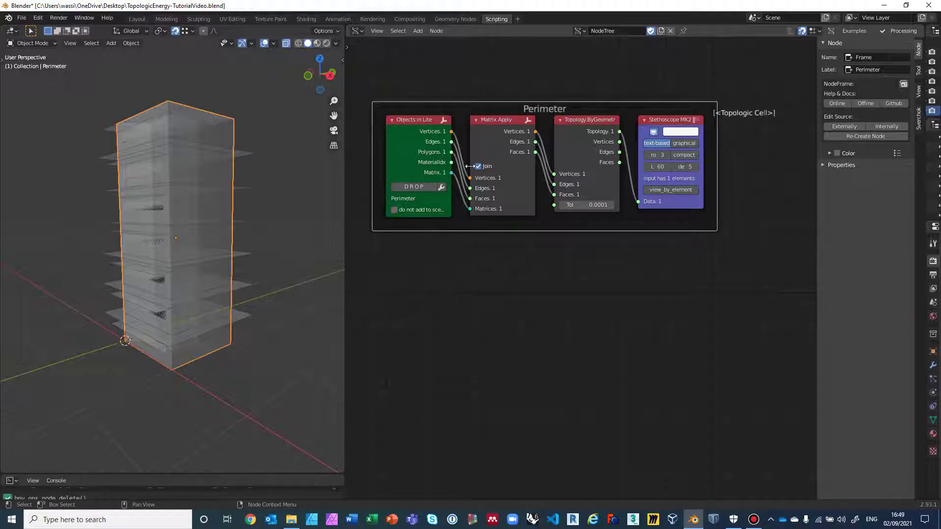
pyautogui.moveTo(358, 81); pyautogui.dragTo(754, 260)
pyautogui.press('ctrl')
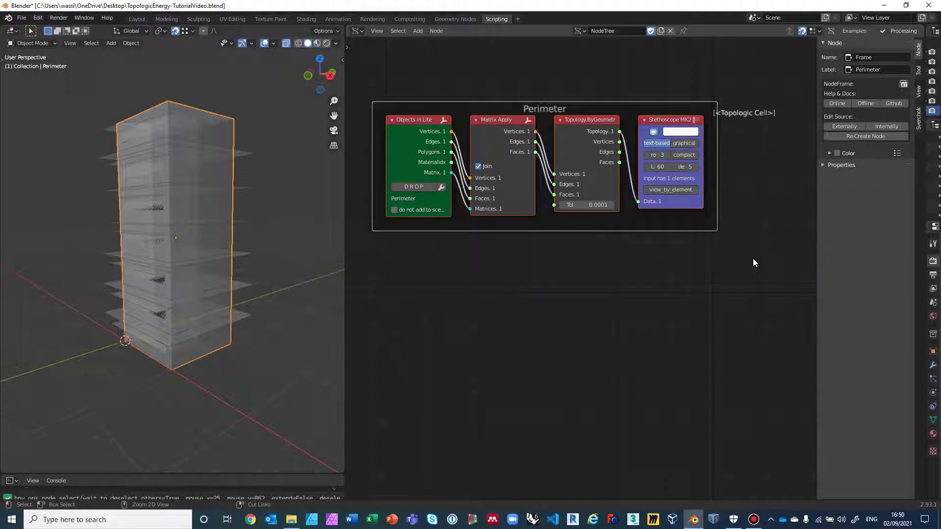
pyautogui.hotkey('ctrl', 'c')
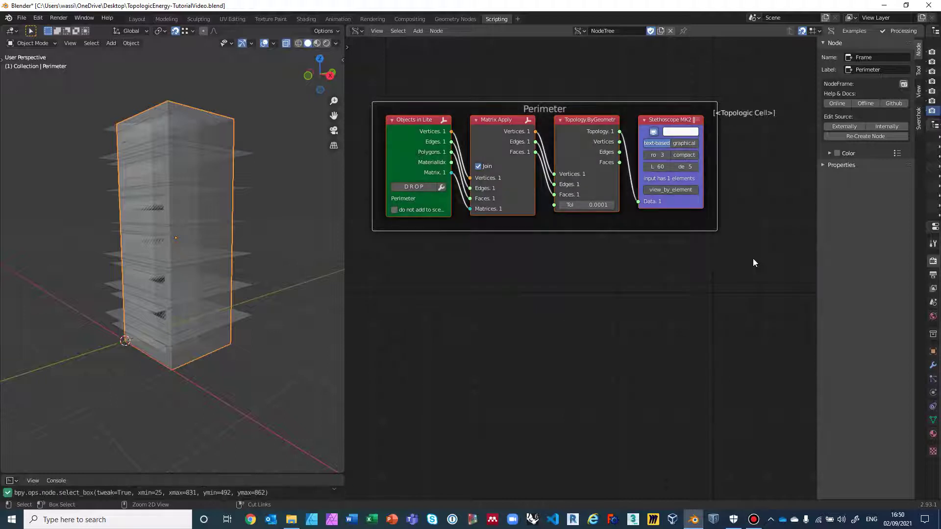
pyautogui.hotkey('ctrl', 'v')
pyautogui.moveTo(626, 105); pyautogui.dragTo(623, 242)
pyautogui.click(609, 236)
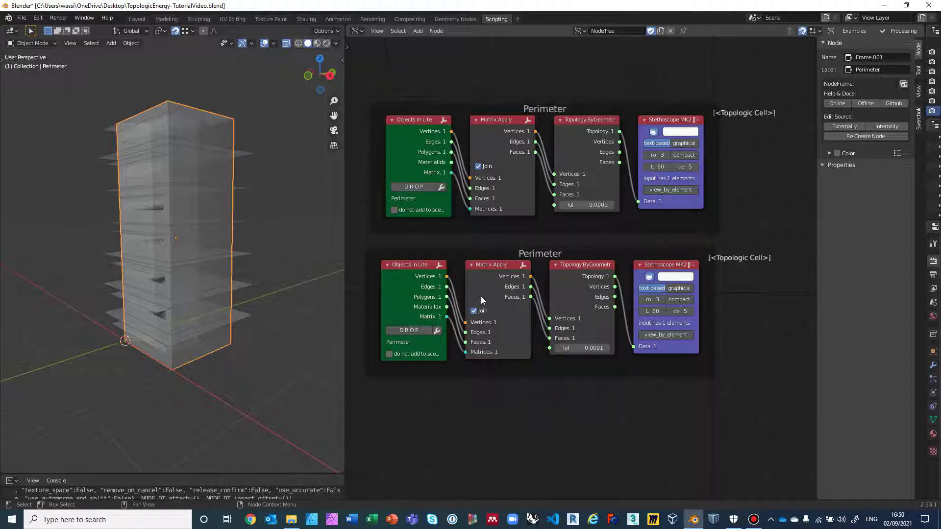
# Step: Replace the object in the copied Objects in Lite node with the tower's inner Core object
pyautogui.click(416, 332)
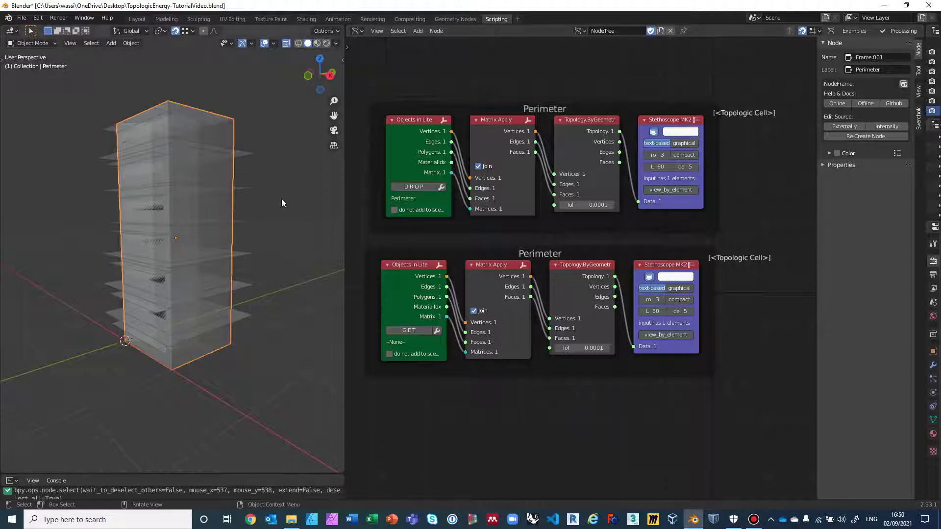
pyautogui.click(194, 176)
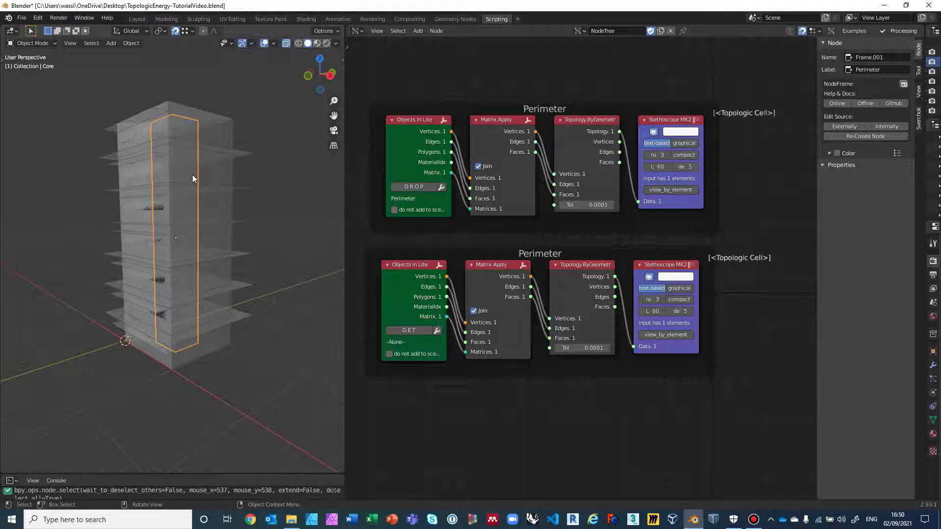
pyautogui.click(408, 331)
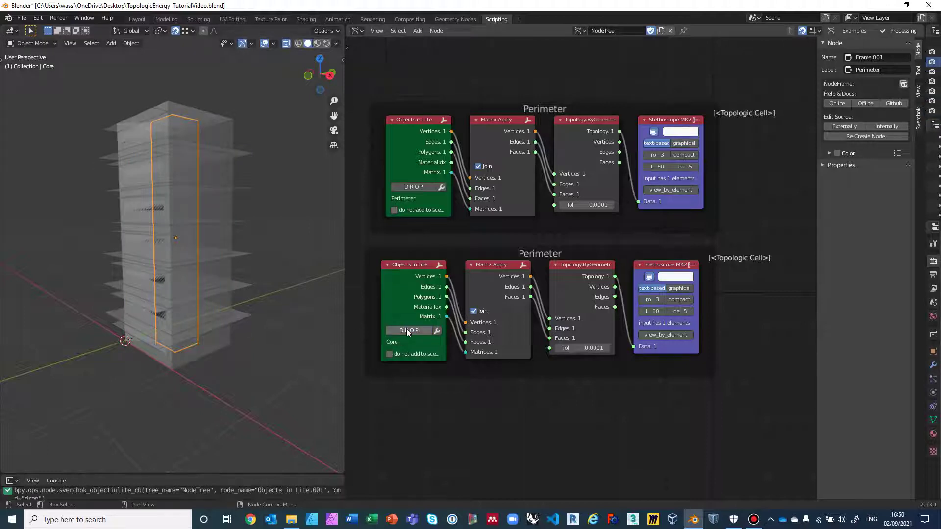
pyautogui.click(753, 519)
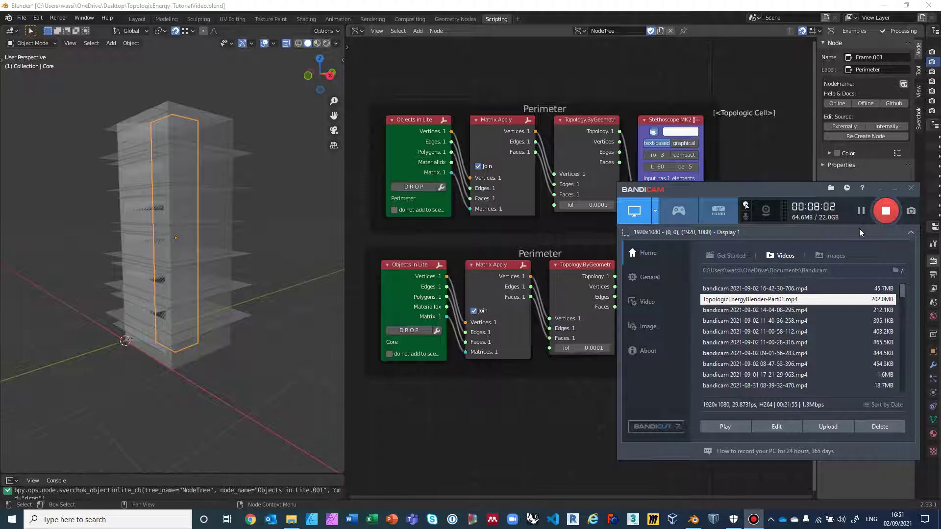
# Step: Label the copied frame that holds the tower's core nodes Core
pyautogui.click(895, 188)
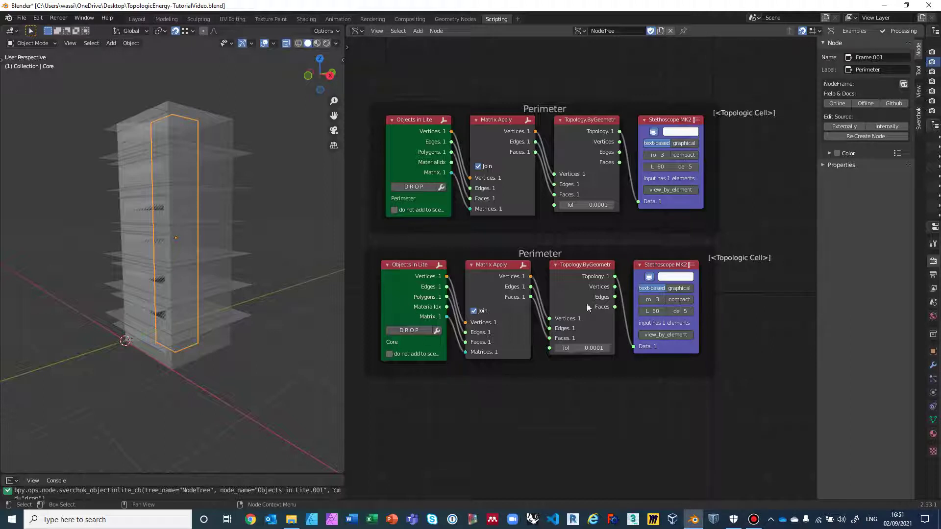
pyautogui.click(554, 251)
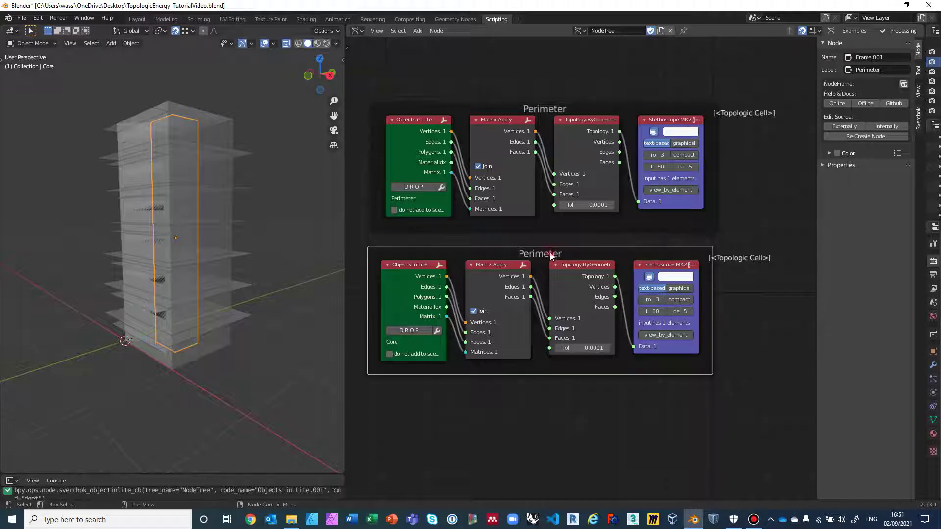
pyautogui.click(884, 69)
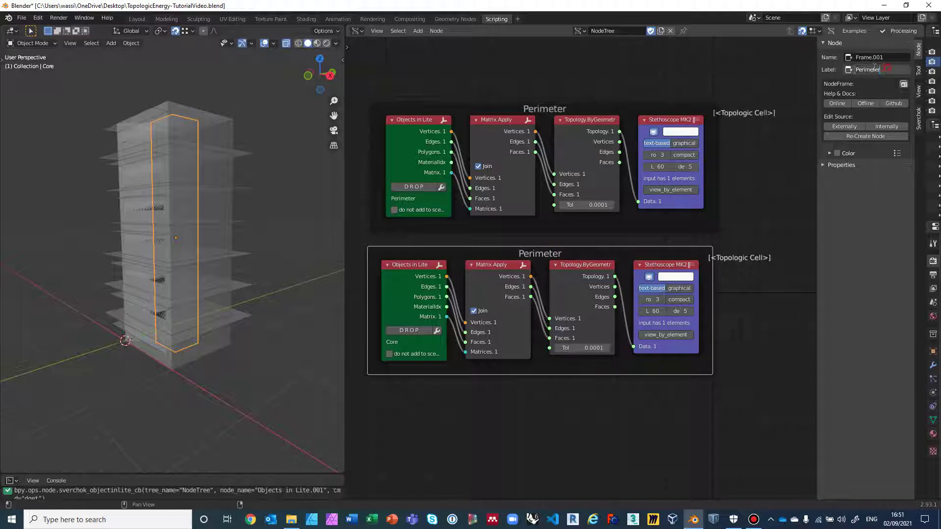
pyautogui.write('Core')
pyautogui.press('Return')
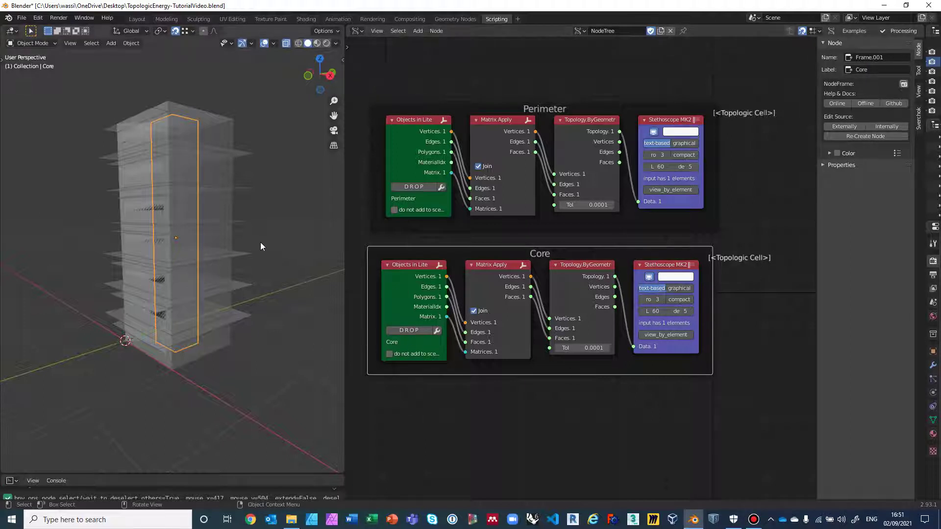
# Step: Duplicate the Core frame together with its four nodes and place the copy directly below it
pyautogui.moveTo(261, 246)
pyautogui.mouseDown(button='middle')
pyautogui.moveTo(254, 278)
pyautogui.moveTo(260, 260)
pyautogui.mouseUp(button='middle')
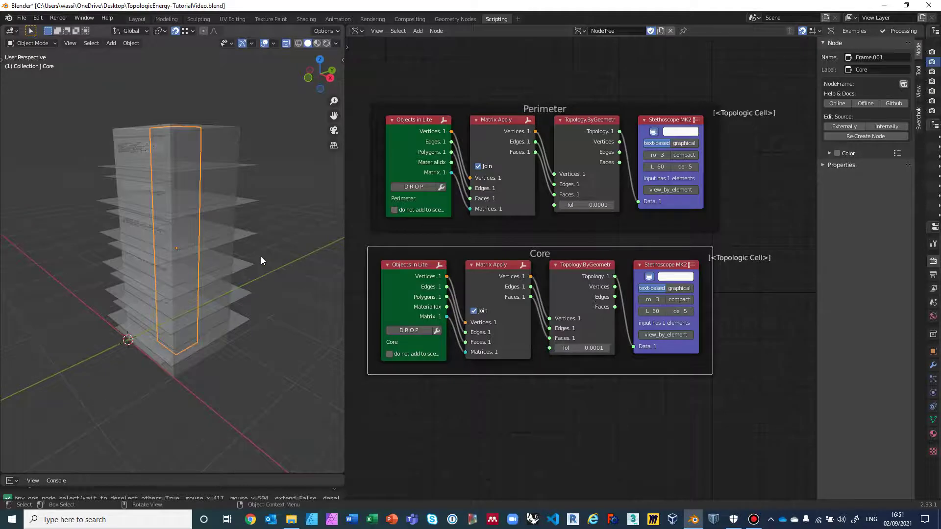
pyautogui.scroll(-2, 472, 422)
pyautogui.moveTo(473, 423); pyautogui.dragTo(468, 334, button='middle')
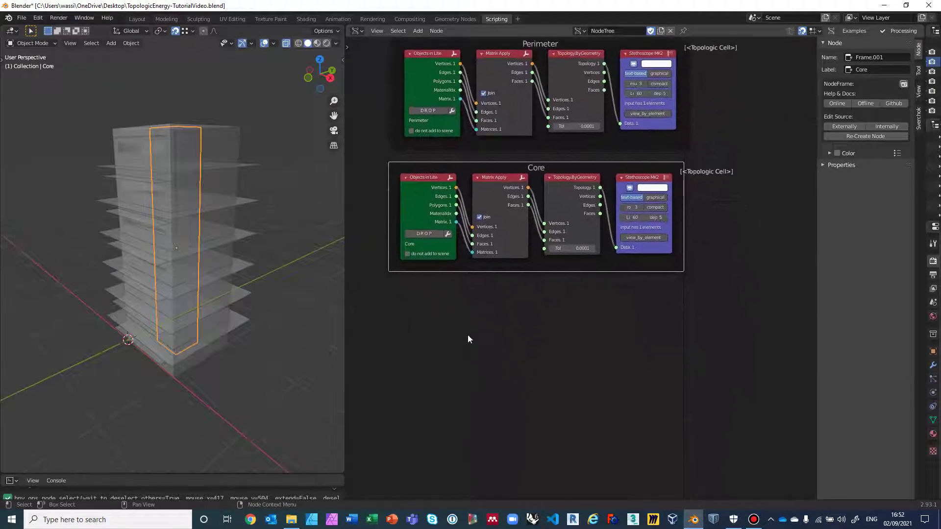
pyautogui.scroll(-1, 468, 339)
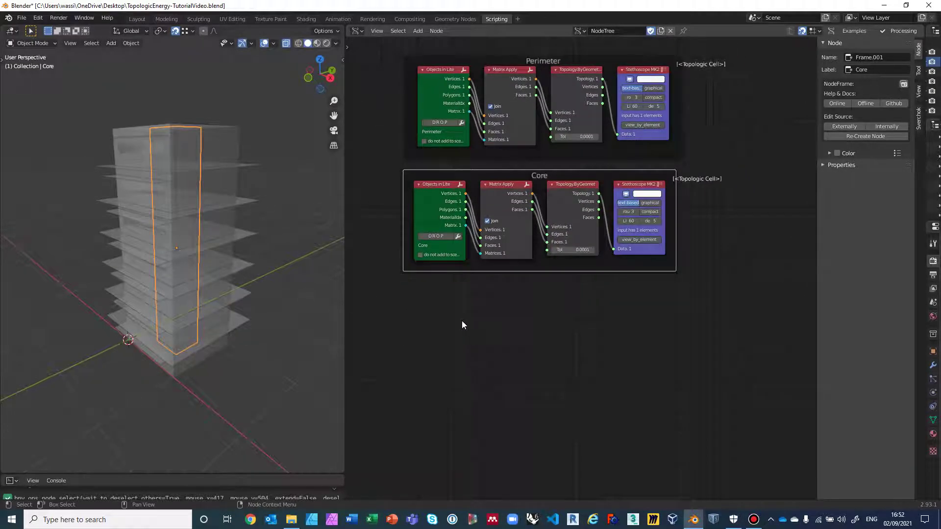
pyautogui.moveTo(392, 165); pyautogui.dragTo(708, 289)
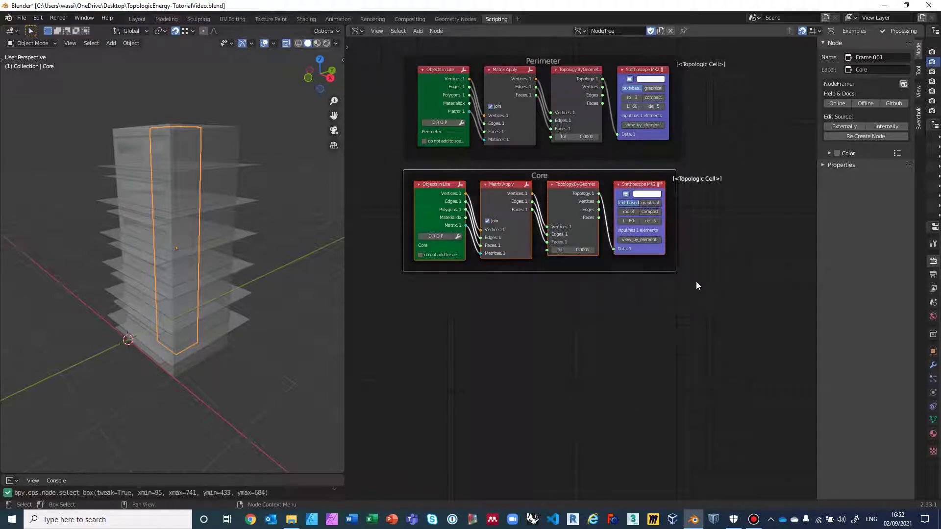
pyautogui.hotkey('ctrl', 'c')
pyautogui.hotkey('ctrl', 'v')
pyautogui.press('g')
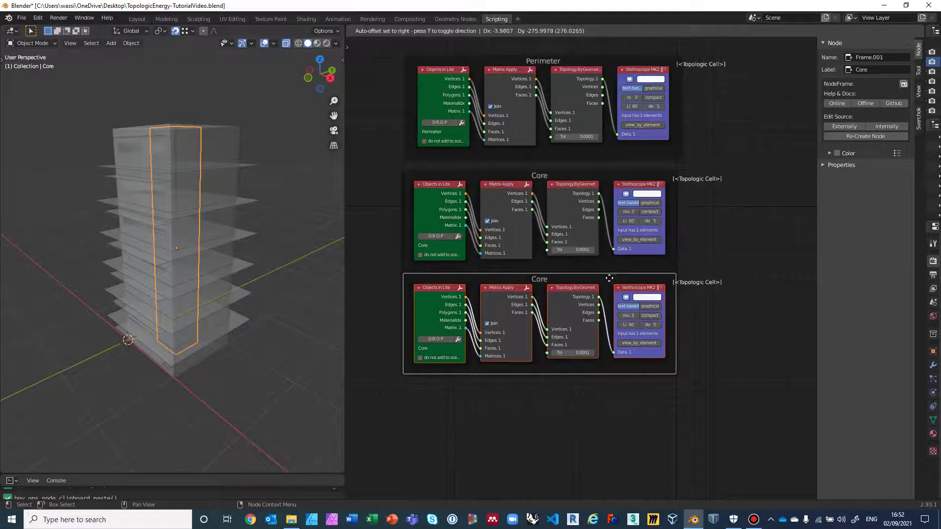
pyautogui.click(607, 287)
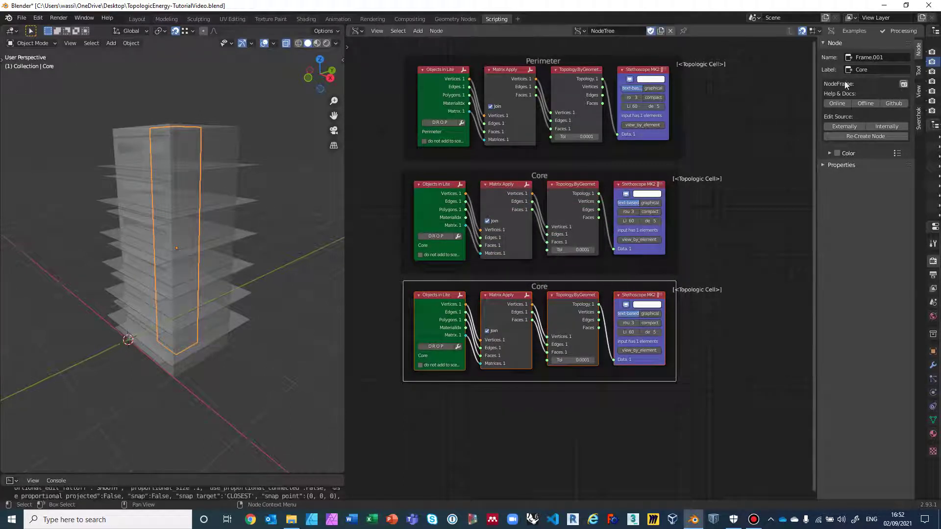
# Step: Try to label the newly duplicated frame Diagonals
pyautogui.click(872, 69)
pyautogui.write('D')
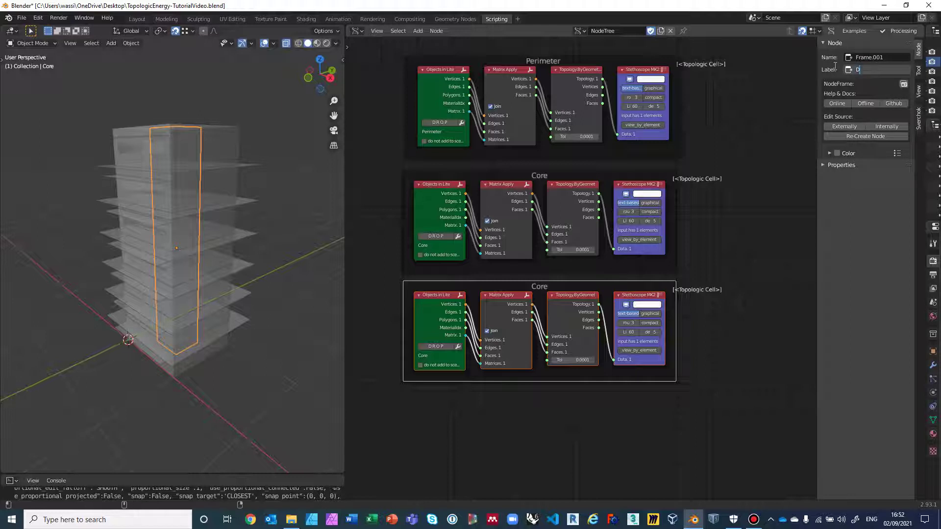
pyautogui.write('iagonals')
pyautogui.press('Return')
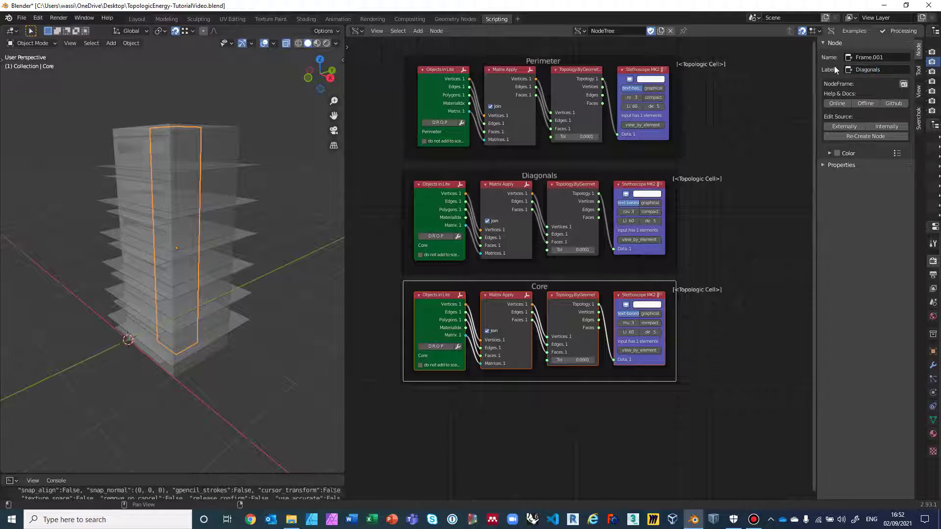
# Step: Clear the object from the lowest frame's Objects in Lite node and select the tower's SlicingPlanes object in the 3D view
pyautogui.click(439, 346)
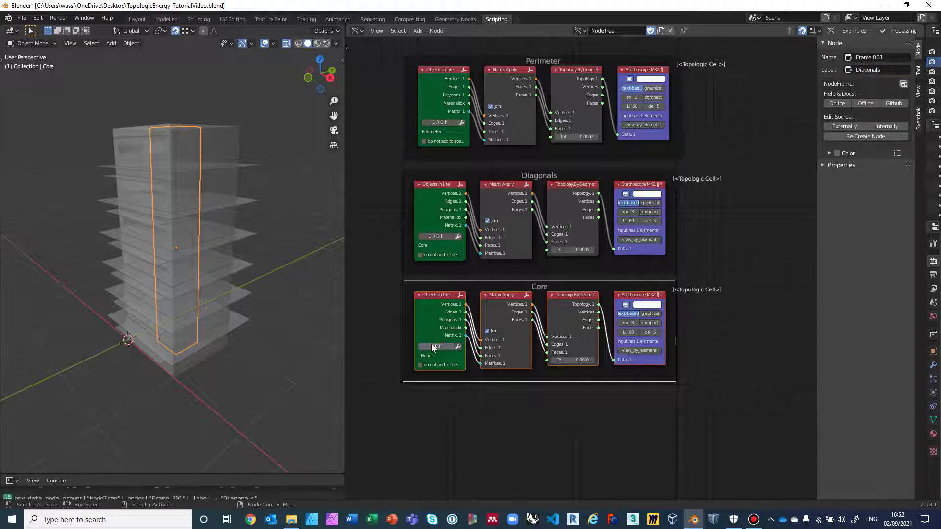
pyautogui.moveTo(295, 210); pyautogui.dragTo(284, 261, button='middle')
pyautogui.click(225, 249)
pyautogui.click(219, 244)
pyautogui.moveTo(295, 273); pyautogui.dragTo(284, 241, button='middle')
pyautogui.click(246, 207)
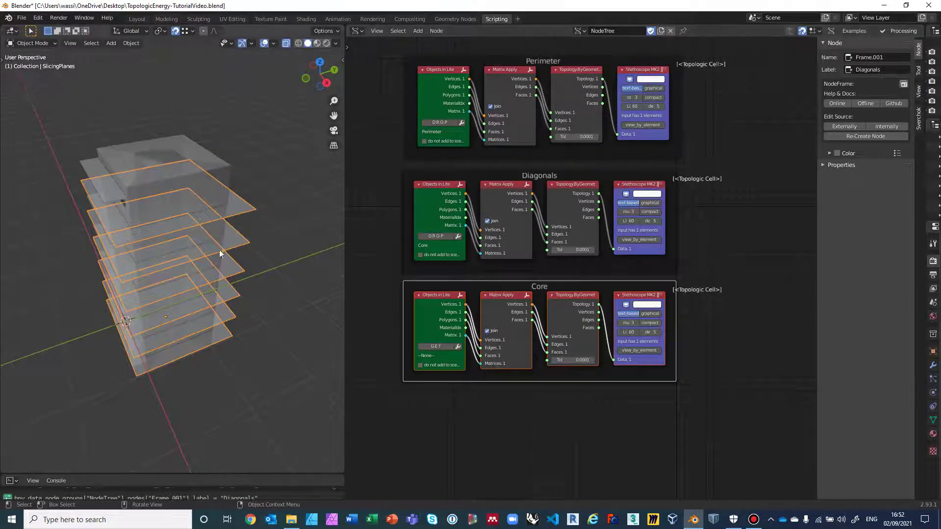
pyautogui.moveTo(273, 276); pyautogui.dragTo(269, 259, button='middle')
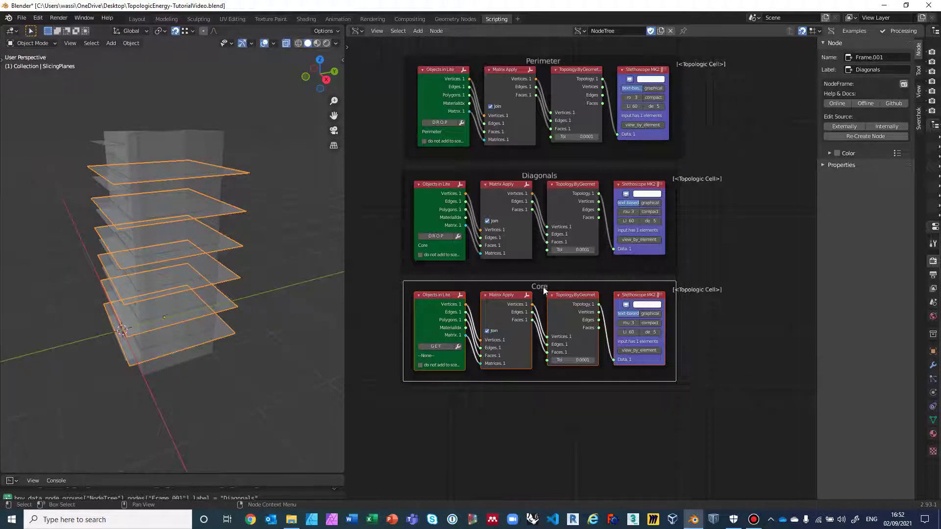
# Step: Set the label of the middle frame, whose input object is Core, back to Core
pyautogui.click(608, 262)
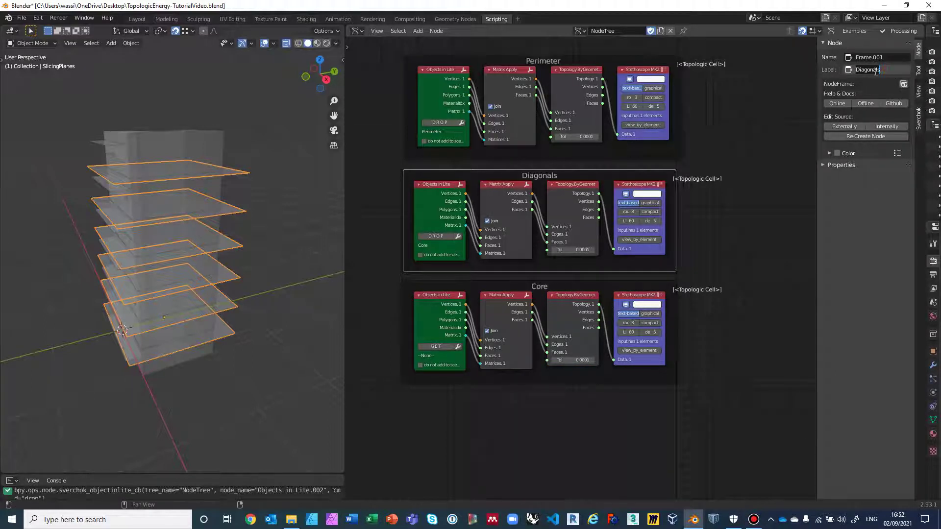
pyautogui.click(845, 69)
pyautogui.write('Core')
pyautogui.press('Return')
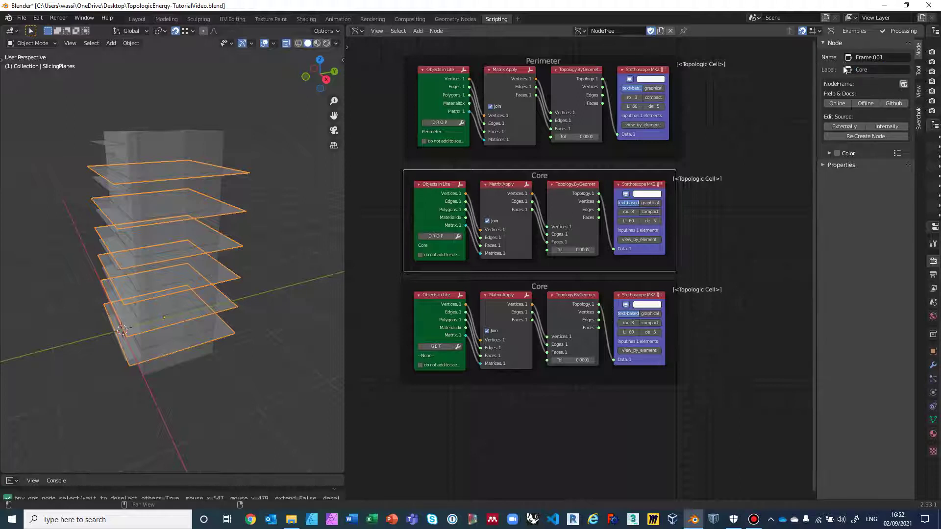
# Step: Label the lowest frame SlicingPlanes and load the selected SlicingPlanes object into its Objects in Lite node
pyautogui.click(606, 293)
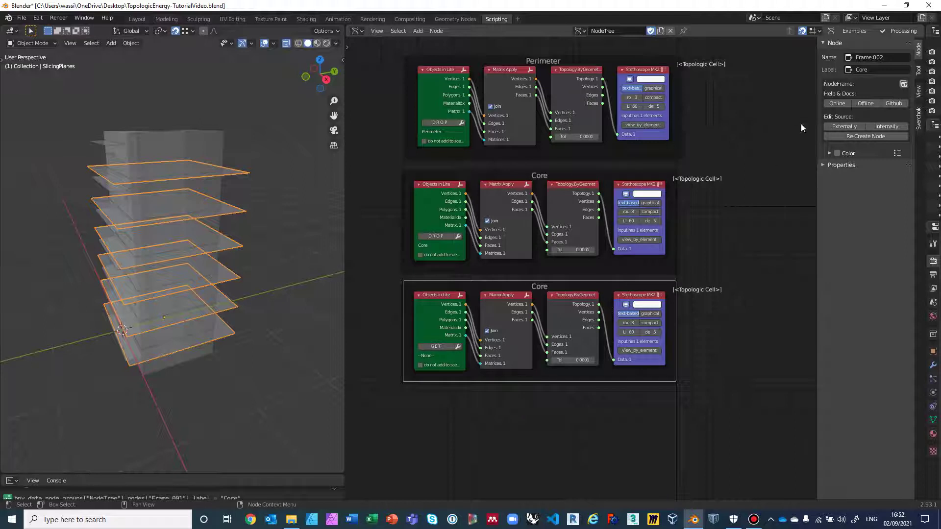
pyautogui.click(875, 69)
pyautogui.write('Slicing')
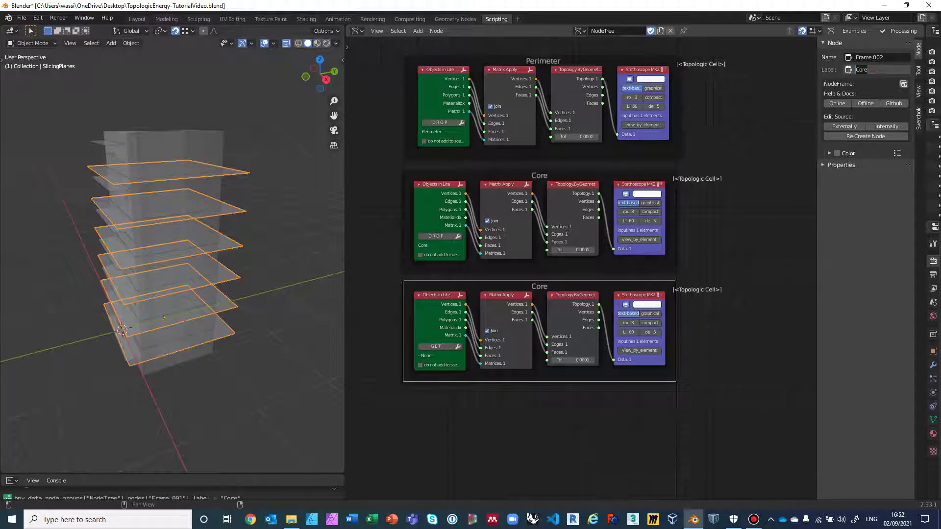
pyautogui.write('Planes')
pyautogui.press('Return')
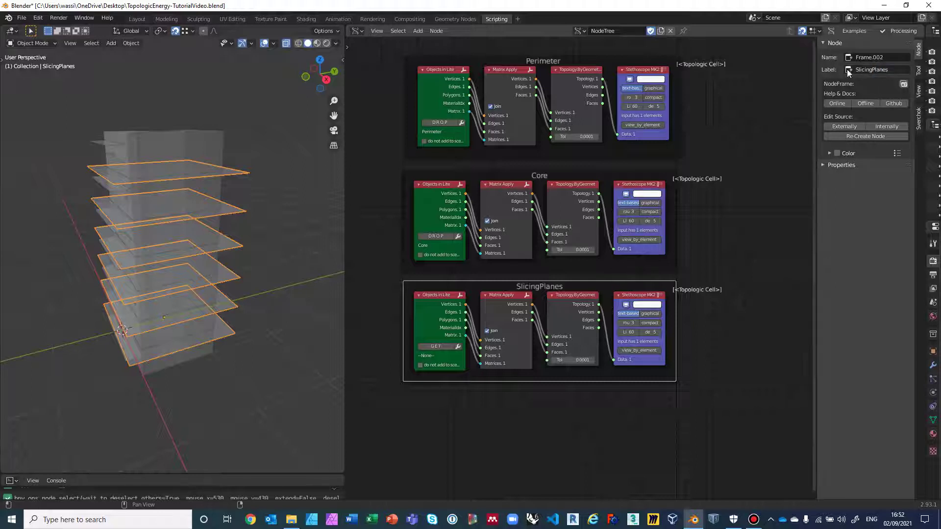
pyautogui.click(605, 289)
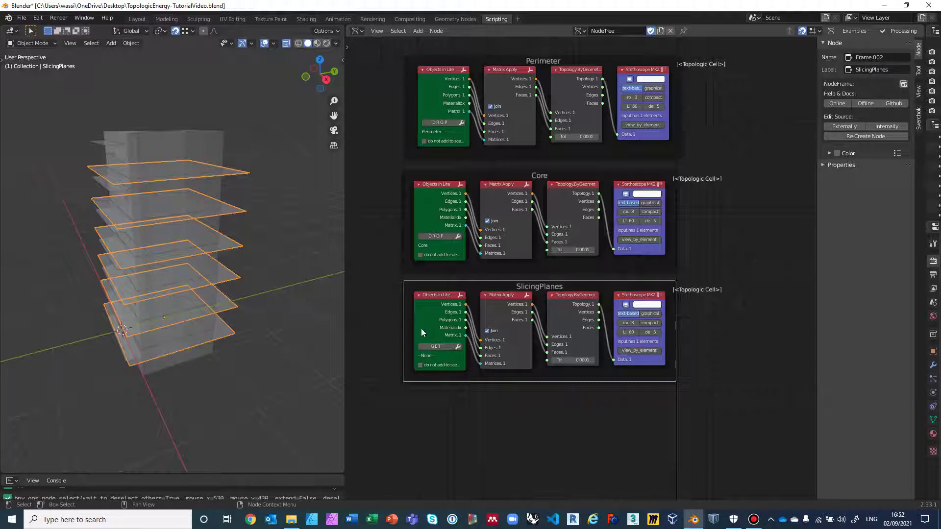
pyautogui.click(441, 346)
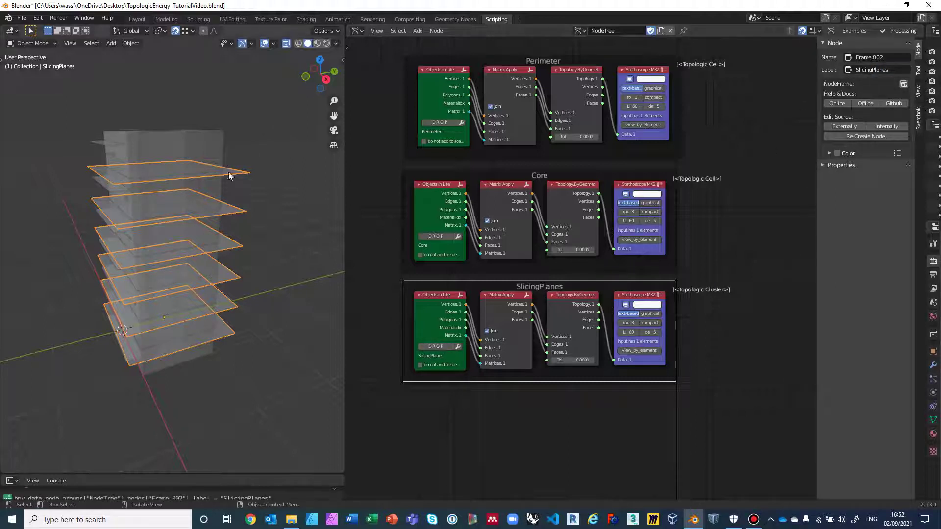
# Step: Duplicate the SlicingPlanes frame together with its four nodes and place the copy directly below it
pyautogui.moveTo(607, 392); pyautogui.dragTo(580, 365, button='middle')
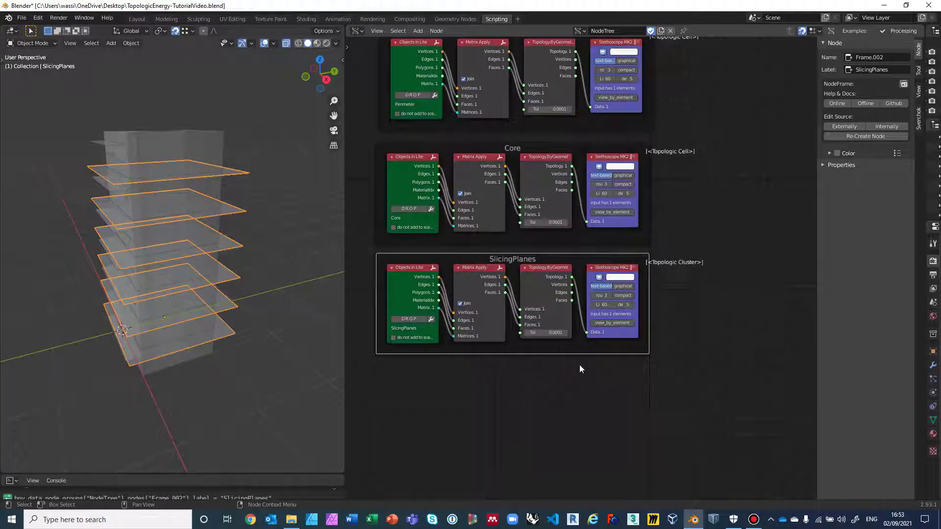
pyautogui.scroll(-1, 579, 364)
pyautogui.click(375, 254)
pyautogui.moveTo(376, 254); pyautogui.dragTo(675, 366)
pyautogui.hotkey('ctrl', 'c')
pyautogui.hotkey('ctrl', 'v')
pyautogui.press('g')
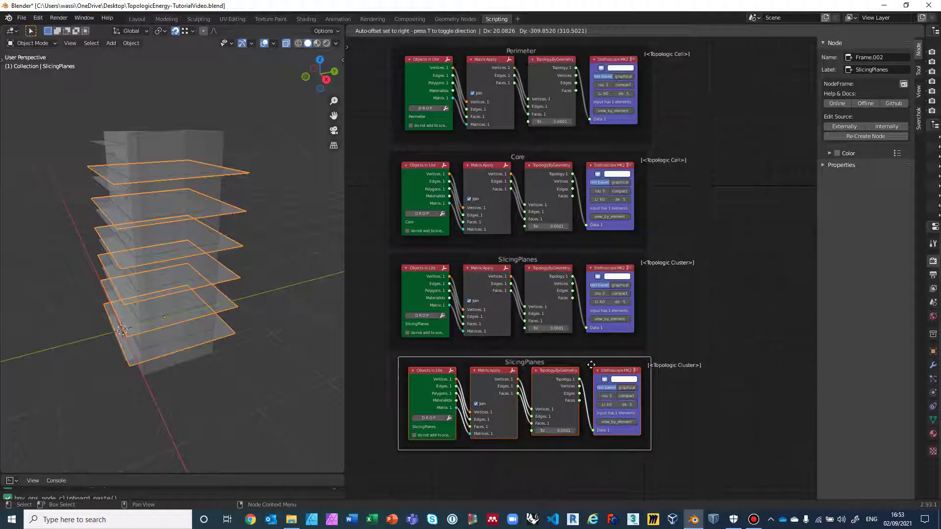
pyautogui.click(645, 373)
# Step: Label the copied SlicingPlanes frame ShadingPlanes
pyautogui.click(578, 361)
pyautogui.click(895, 70)
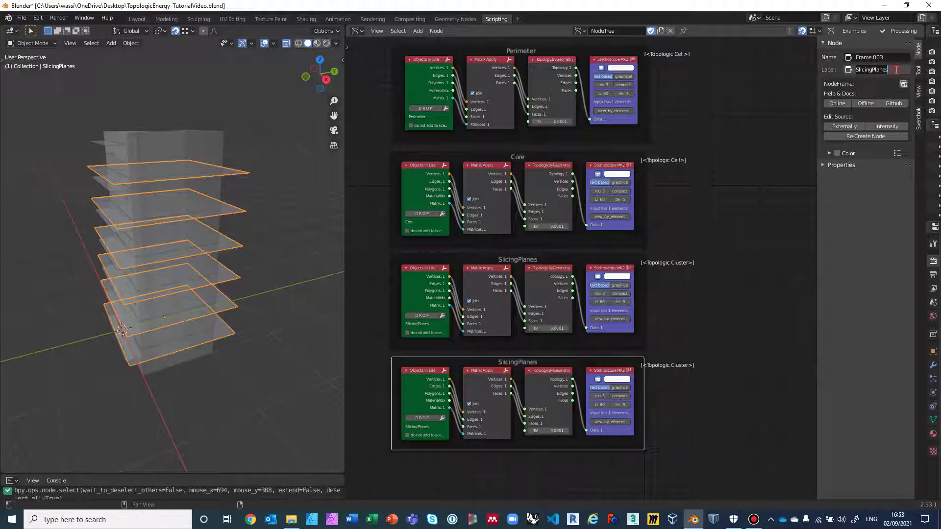
pyautogui.write('ShadingPlanes')
pyautogui.press('Return')
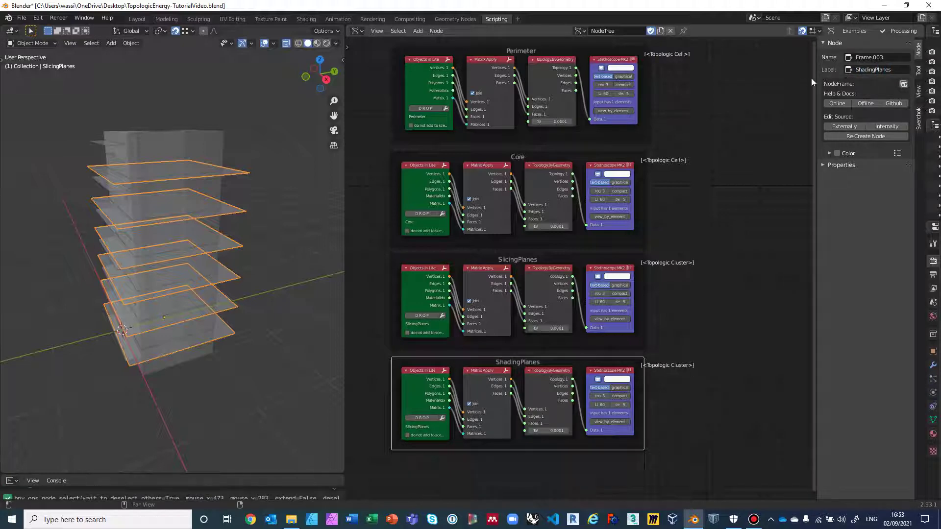
# Step: Replace the object in the ShadingPlanes frame's Objects in Lite node with the tower's ShadingPlanes object
pyautogui.click(425, 419)
pyautogui.moveTo(303, 290); pyautogui.dragTo(189, 219, button='middle')
pyautogui.click(157, 178)
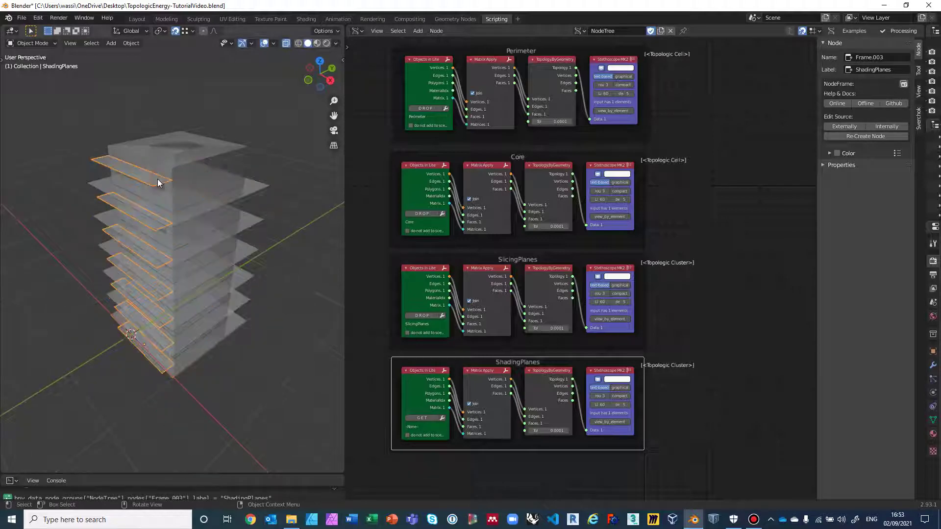
pyautogui.click(427, 418)
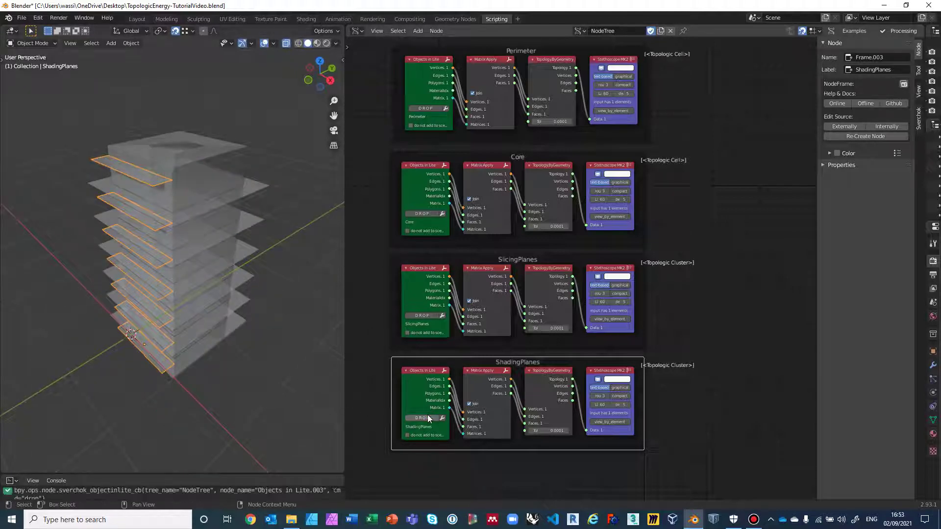
# Step: Duplicate the ShadingPlanes frame together with its four nodes and place the copy directly below it
pyautogui.keyDown('shift'); pyautogui.scroll(-5, 667, 405); pyautogui.keyUp('shift')
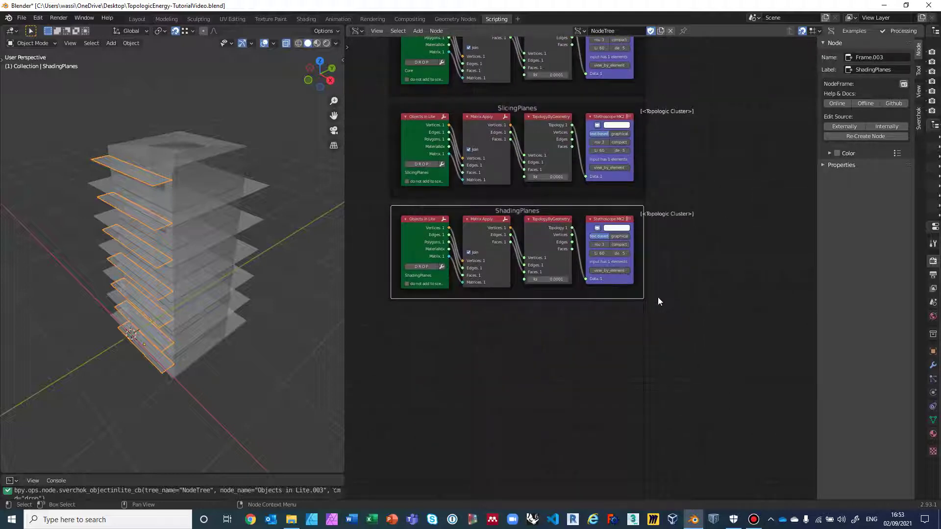
pyautogui.click(539, 345)
pyautogui.moveTo(376, 203); pyautogui.dragTo(670, 318)
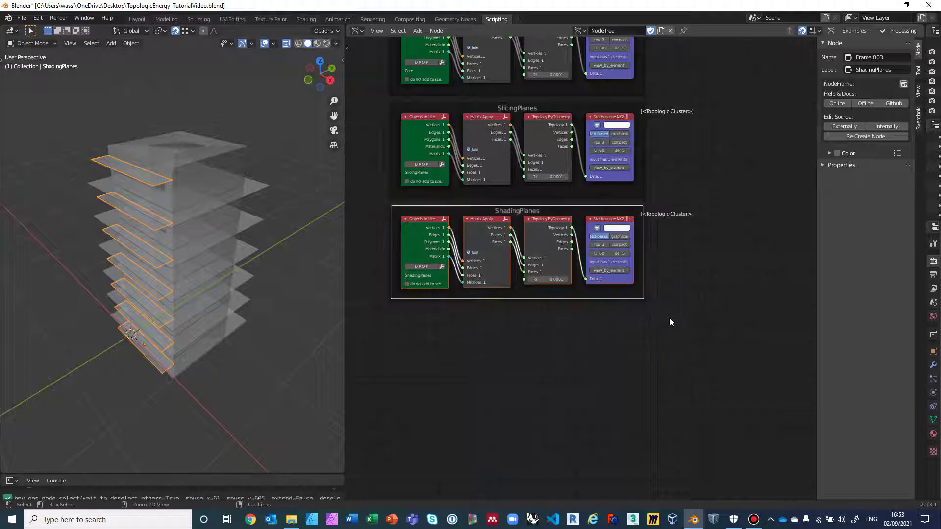
pyautogui.hotkey('ctrl', 'c')
pyautogui.hotkey('ctrl', 'v')
pyautogui.press('g')
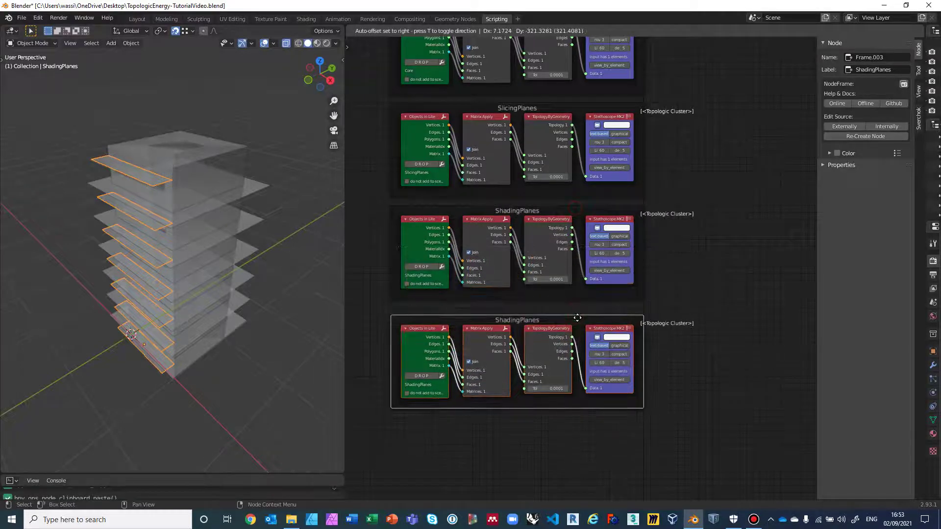
pyautogui.moveTo(577, 318); pyautogui.dragTo(578, 318)
pyautogui.moveTo(688, 314); pyautogui.dragTo(697, 283, button='middle')
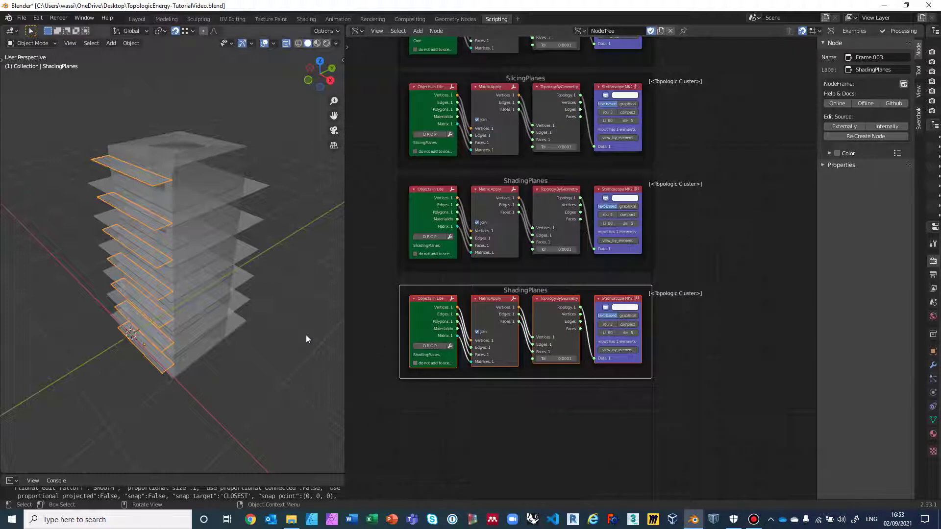
# Step: Widen the outliner area until the object names are readable and select the Diagonal.001 object
pyautogui.moveTo(298, 336); pyautogui.dragTo(292, 352, button='middle')
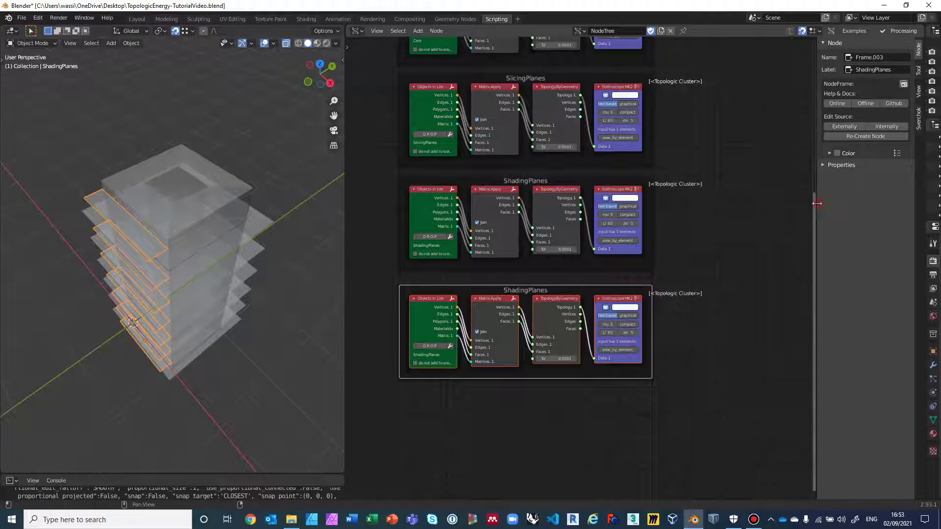
pyautogui.moveTo(817, 203); pyautogui.dragTo(753, 205)
pyautogui.moveTo(914, 192); pyautogui.dragTo(784, 196)
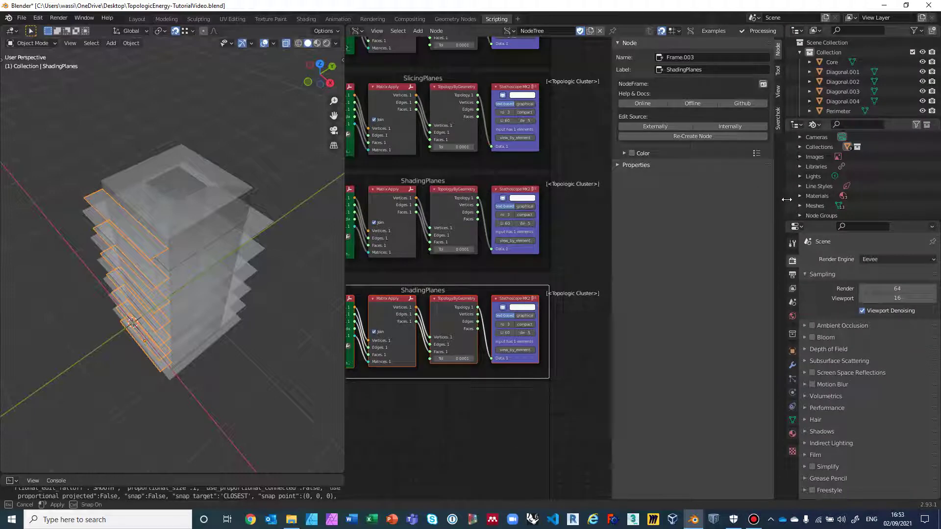
pyautogui.click(846, 72)
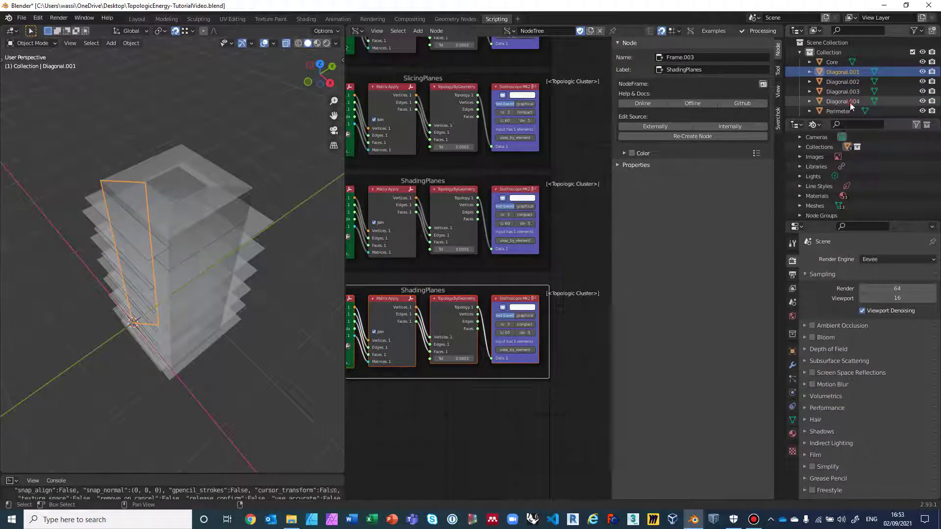
# Step: Extend the outliner selection through Diagonal.004, then enlarge the node editor by narrowing the outliner area and the node sidebar
pyautogui.keyDown('shift'); pyautogui.click(850, 102); pyautogui.keyUp('shift')
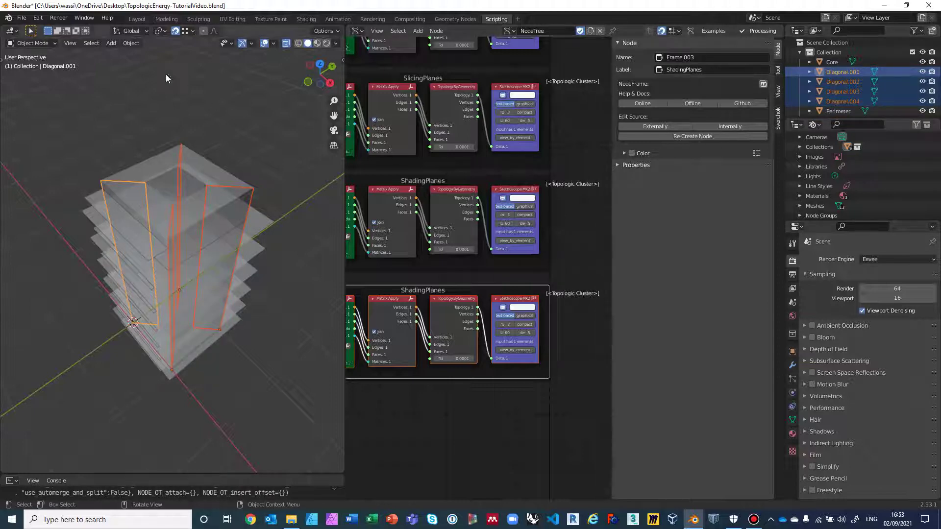
pyautogui.click(22, 19)
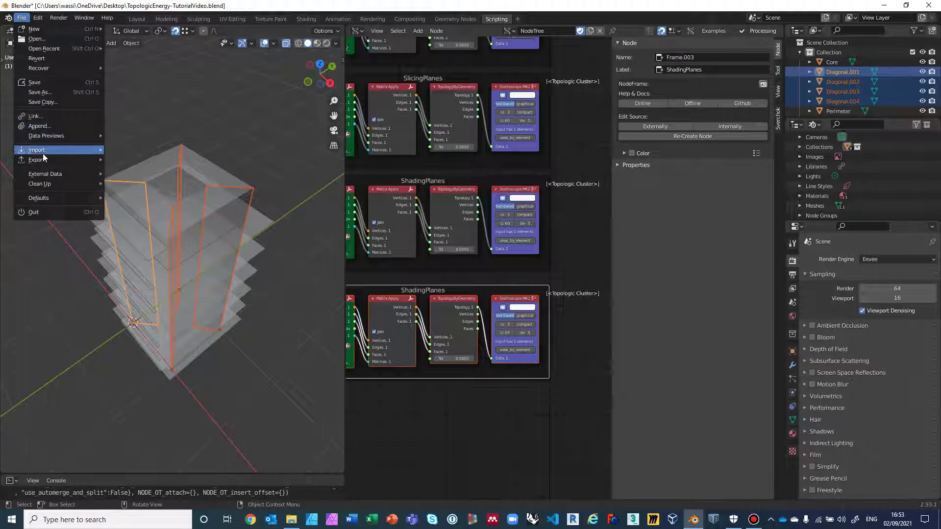
pyautogui.moveTo(42, 158)
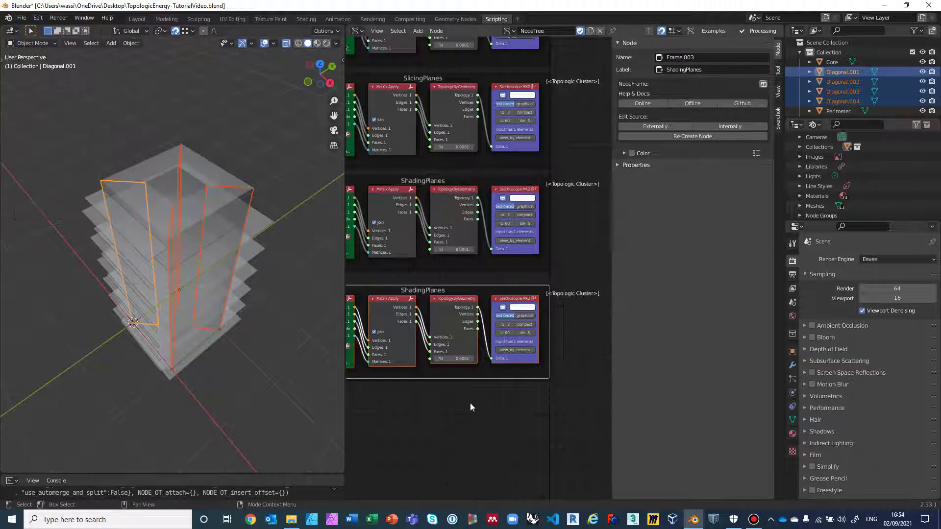
pyautogui.moveTo(466, 402); pyautogui.dragTo(469, 401, button='middle')
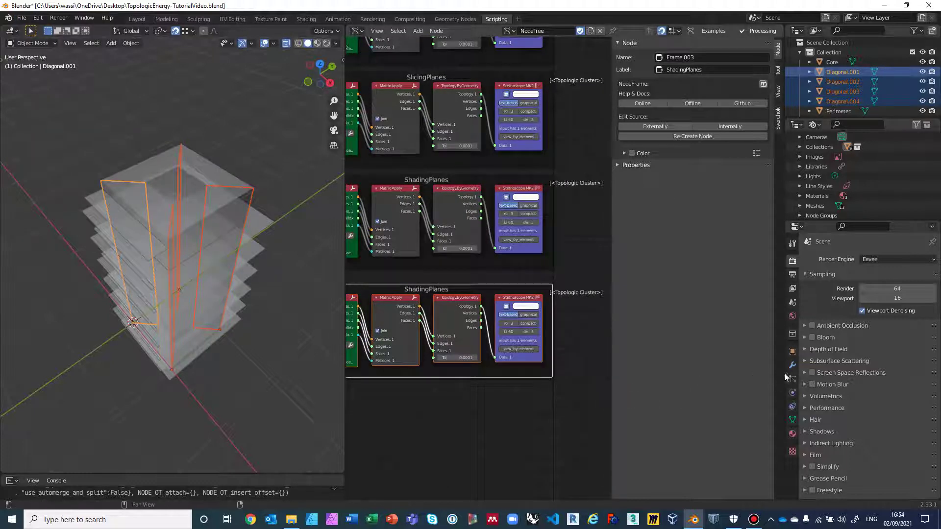
pyautogui.moveTo(784, 372); pyautogui.dragTo(915, 371)
pyautogui.moveTo(752, 364); pyautogui.dragTo(865, 365)
pyautogui.moveTo(781, 377); pyautogui.dragTo(694, 271, button='middle')
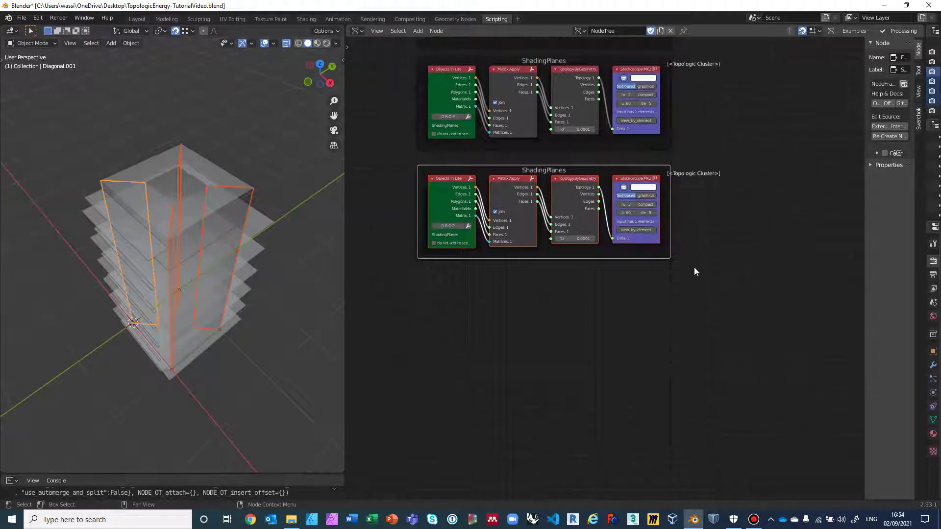
# Step: Duplicate the lowest ShadingPlanes frame with its four nodes and place the copy directly below it
pyautogui.moveTo(402, 157); pyautogui.dragTo(692, 276)
pyautogui.hotkey('ctrl', 'c')
pyautogui.hotkey('ctrl', 'v')
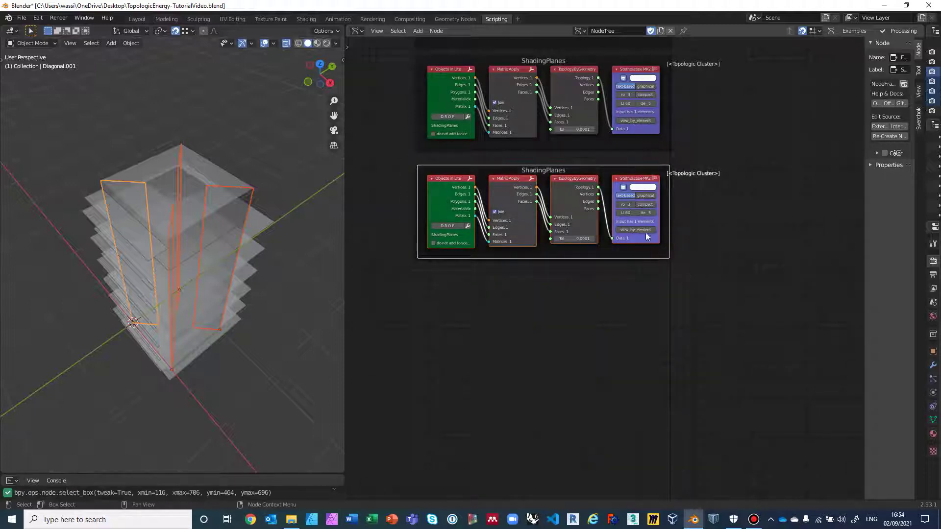
pyautogui.press('g')
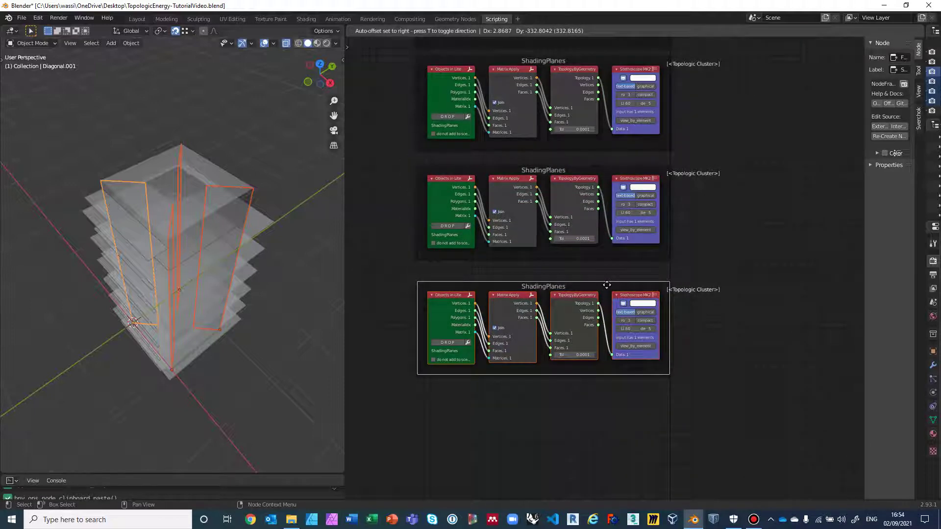
pyautogui.click(606, 286)
pyautogui.click(704, 274)
# Step: Delete the newly copied ShadingPlanes frame and the copied Objects in Lite node, keeping the other three nodes
pyautogui.click(500, 288)
pyautogui.click(501, 291)
pyautogui.press('Delete')
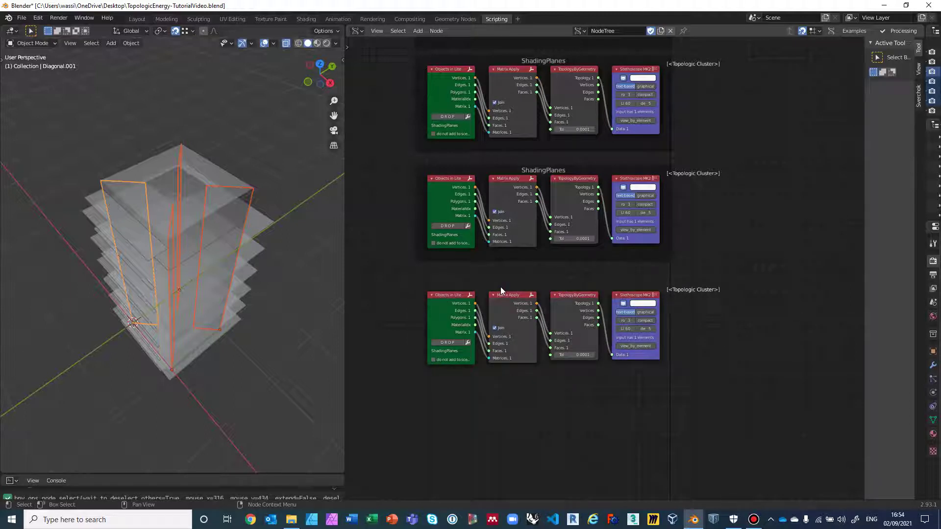
pyautogui.click(451, 298)
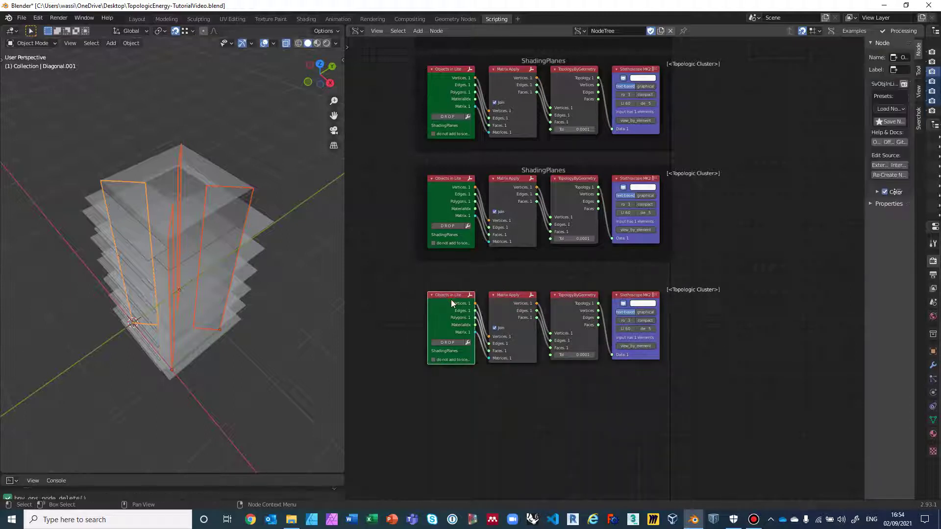
pyautogui.press('Delete')
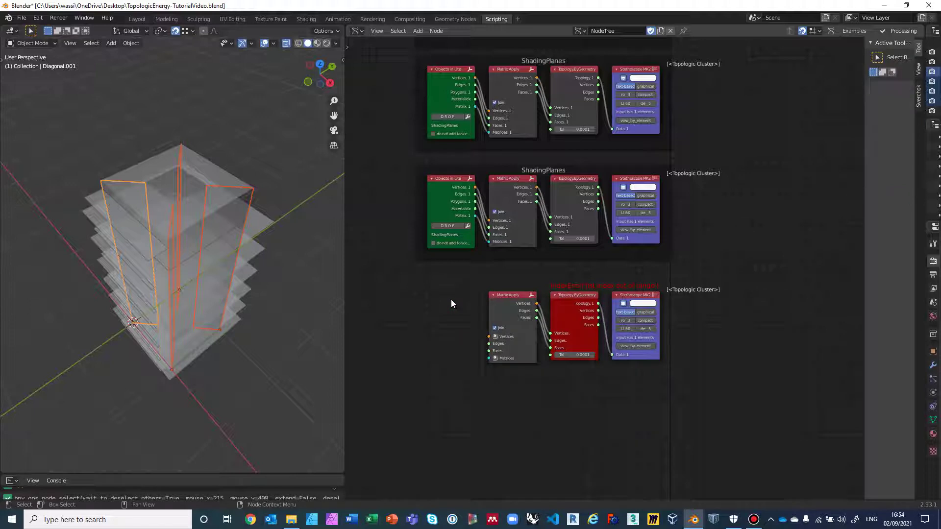
# Step: Add a Get Objects Data node from the Scene category and place it beside the unframed Matrix Apply node
pyautogui.click(418, 32)
pyautogui.moveTo(445, 278)
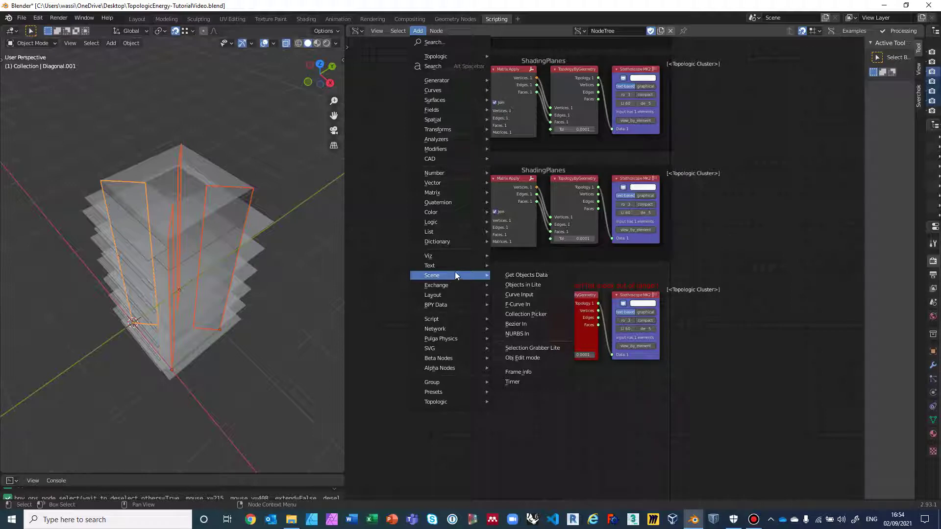
pyautogui.click(527, 275)
pyautogui.click(403, 281)
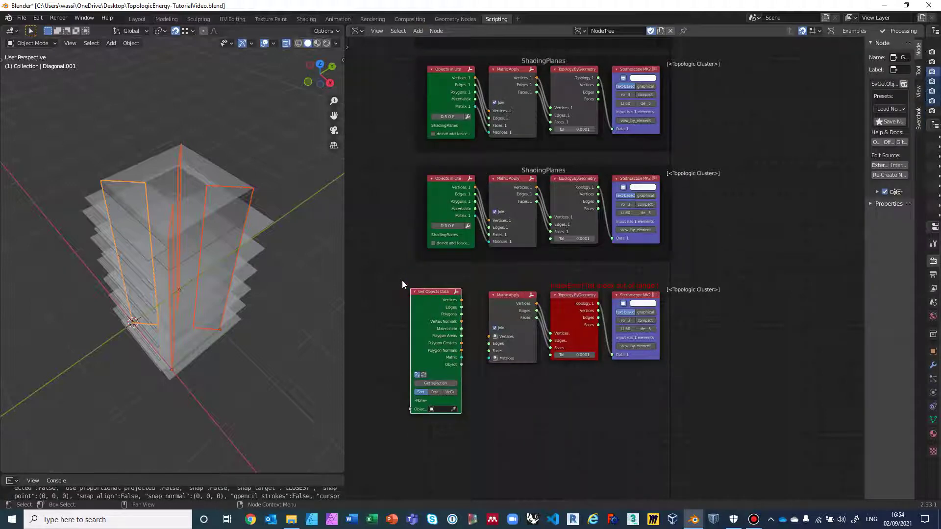
# Step: Load the four selected Diagonal objects into the Get Objects Data node
pyautogui.scroll(3, 402, 280)
pyautogui.moveTo(419, 272); pyautogui.dragTo(523, 164, button='middle')
pyautogui.scroll(1, 439, 238)
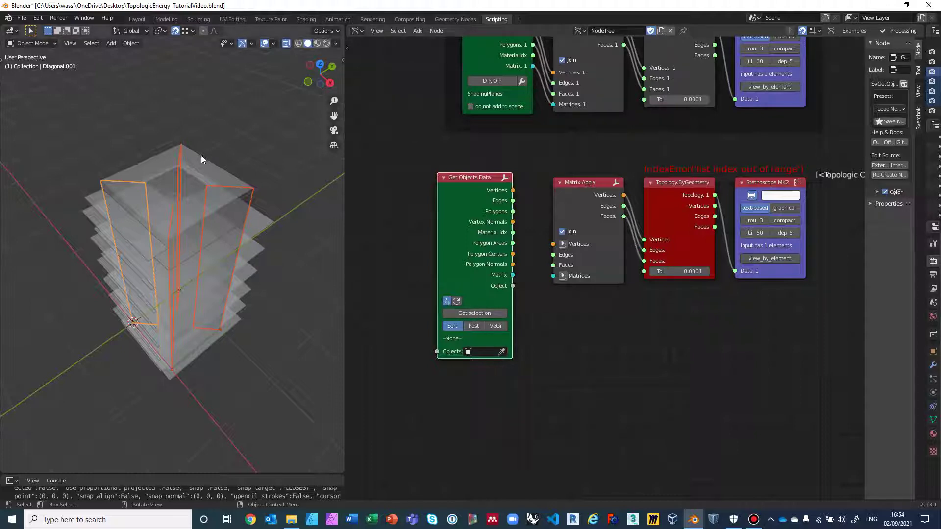
pyautogui.click(490, 314)
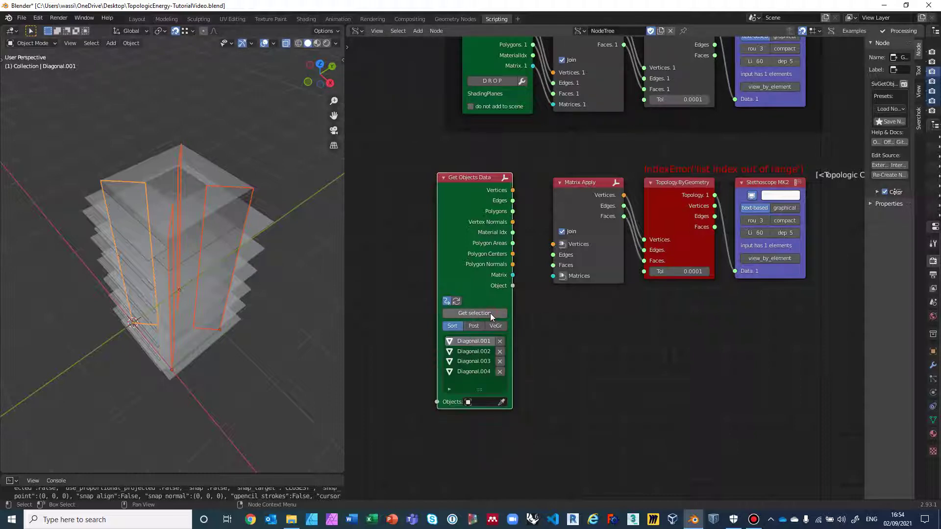
# Step: Connect the Get Objects Data node's Vertices, Edges, Polygons and Matrix outputs to the Matrix Apply node's Vertices, Edges, Faces and Matrices inputs
pyautogui.moveTo(563, 329); pyautogui.dragTo(504, 308, button='middle')
pyautogui.scroll(2, 505, 310)
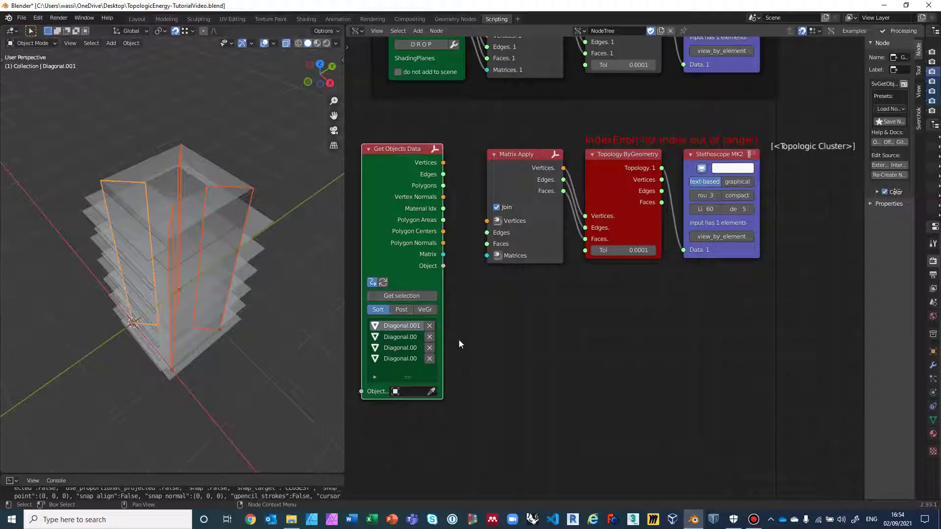
pyautogui.moveTo(443, 164); pyautogui.dragTo(486, 220)
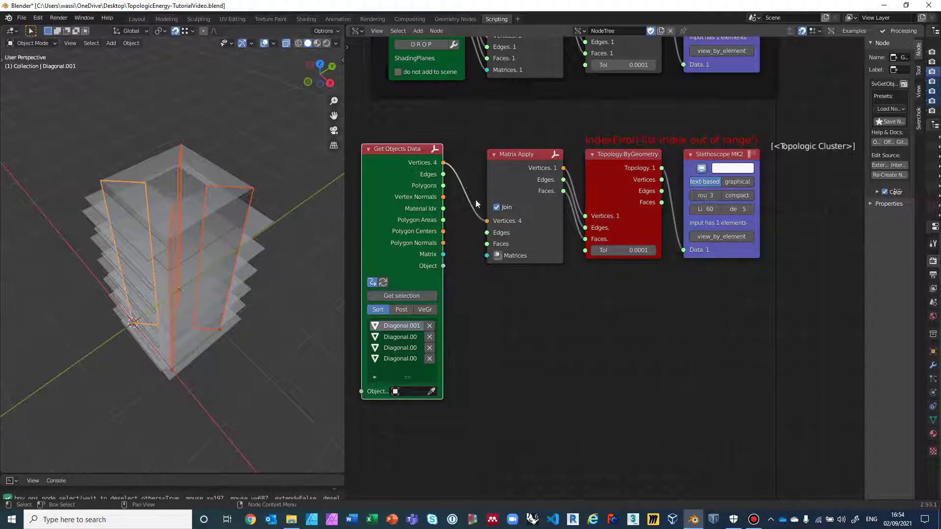
pyautogui.moveTo(444, 174); pyautogui.dragTo(487, 255)
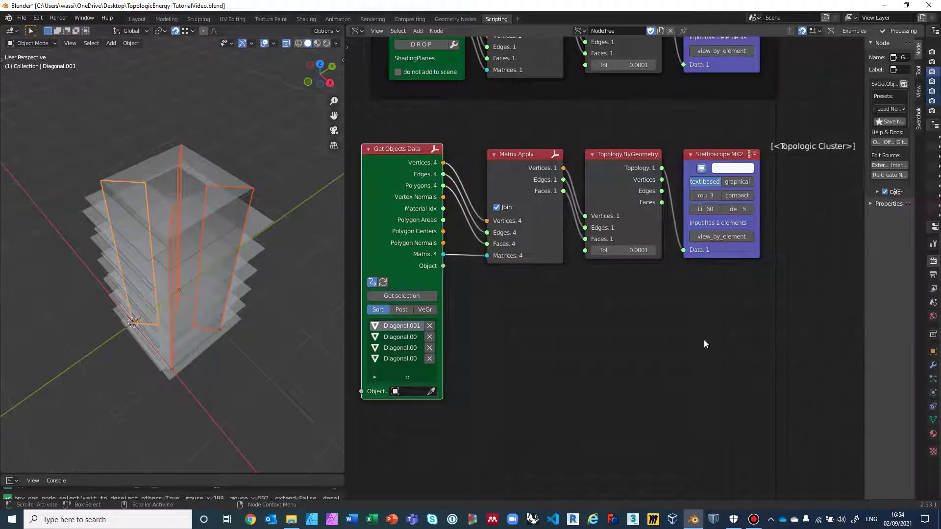
# Step: Group the Get Objects Data, Matrix Apply, Topology.ByGeometry and Stethoscope MK2 nodes in a new frame
pyautogui.scroll(-2, 607, 381)
pyautogui.moveTo(621, 406); pyautogui.dragTo(614, 422, button='middle')
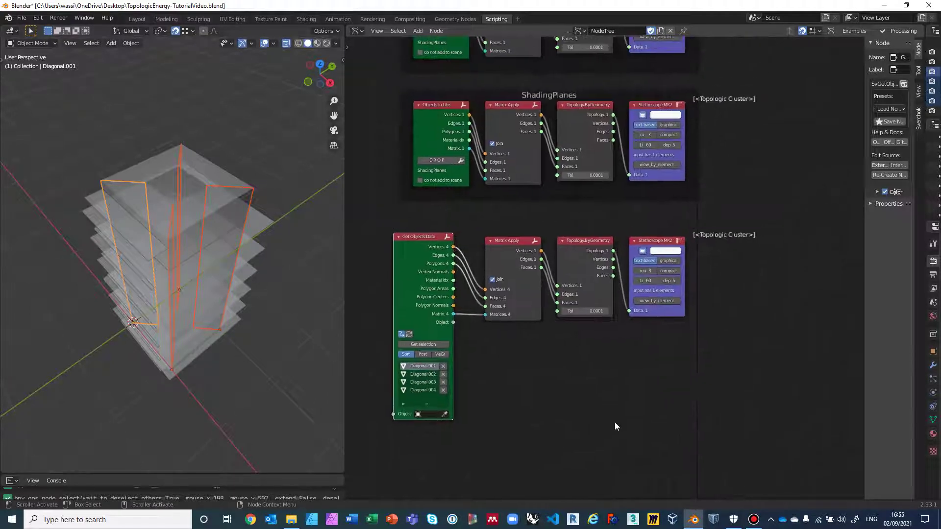
pyautogui.scroll(-3, 585, 406)
pyautogui.click(425, 230)
pyautogui.moveTo(459, 243); pyautogui.dragTo(739, 434)
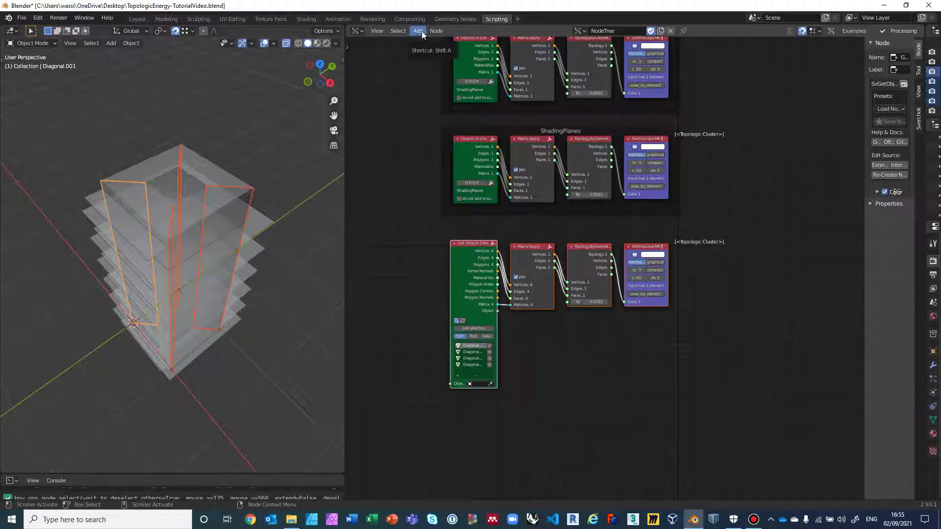
pyautogui.click(436, 31)
pyautogui.click(460, 130)
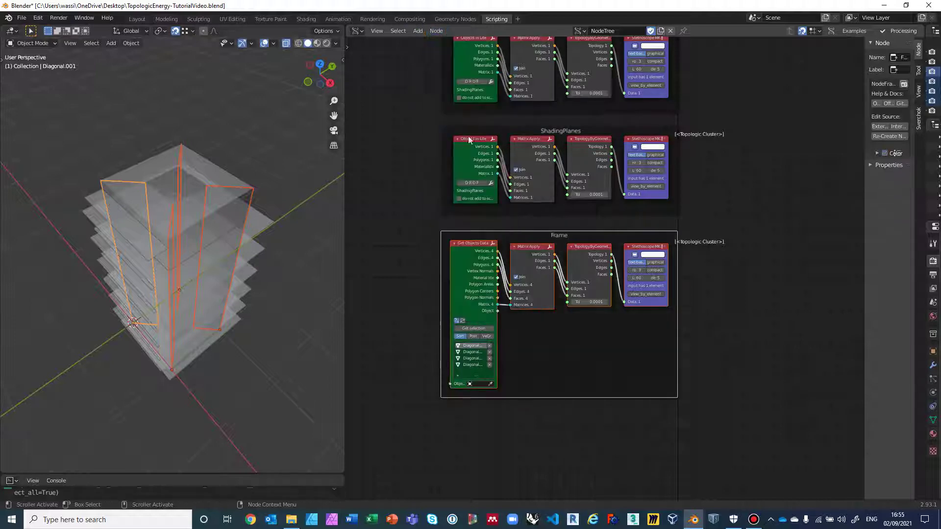
# Step: Widen the node sidebar and label the new frame Diagonals
pyautogui.moveTo(864, 203); pyautogui.dragTo(760, 209)
pyautogui.click(819, 69)
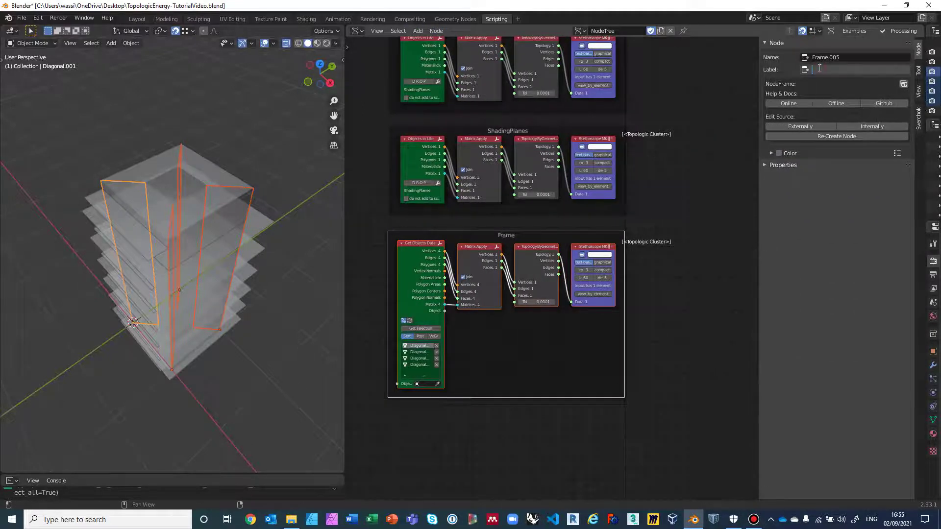
pyautogui.write('Diagonals')
pyautogui.press('Return')
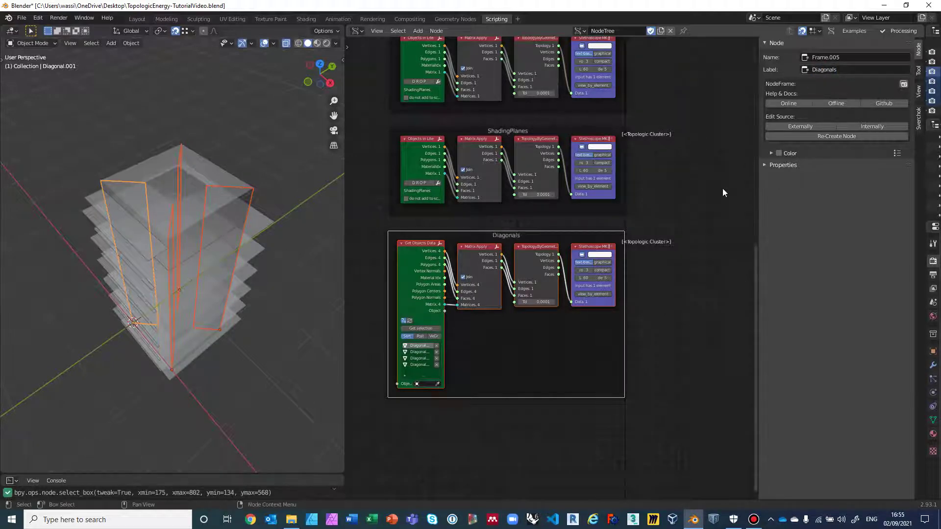
# Step: Widen the outliner area and hide the Core, Diagonal.001 to Diagonal.004 and Perimeter objects in the viewport
pyautogui.scroll(-3, 706, 206)
pyautogui.scroll(-3, 664, 271)
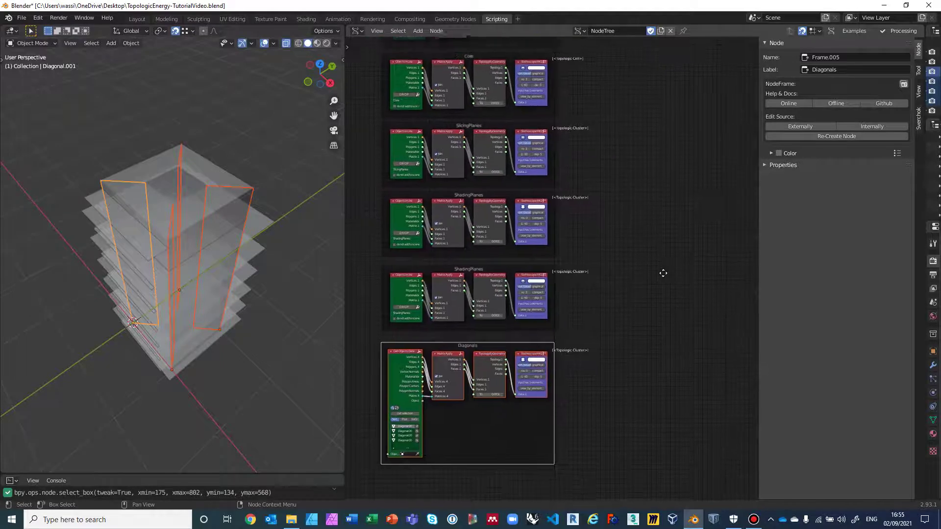
pyautogui.moveTo(632, 214); pyautogui.dragTo(607, 246, button='middle')
pyautogui.scroll(1, 607, 243)
pyautogui.scroll(-1, 607, 243)
pyautogui.moveTo(607, 243); pyautogui.dragTo(597, 283, button='middle')
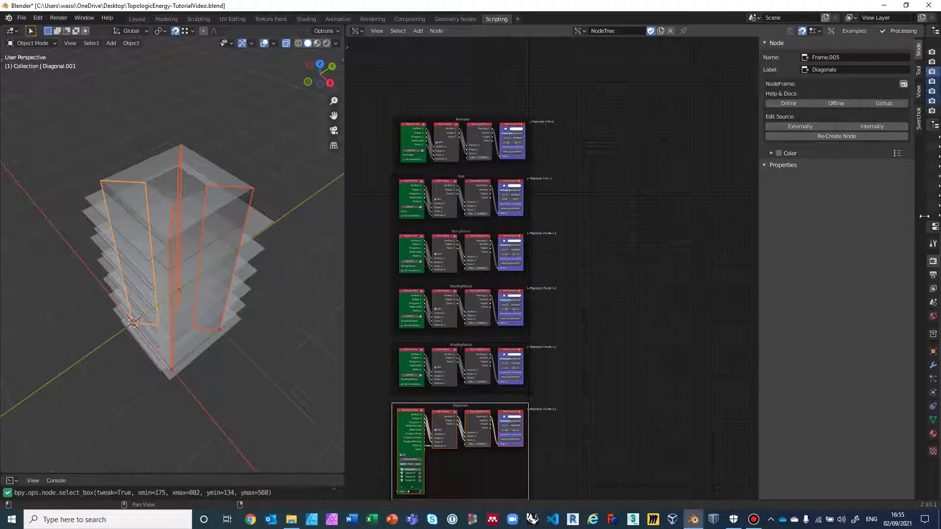
pyautogui.moveTo(925, 215); pyautogui.dragTo(731, 216)
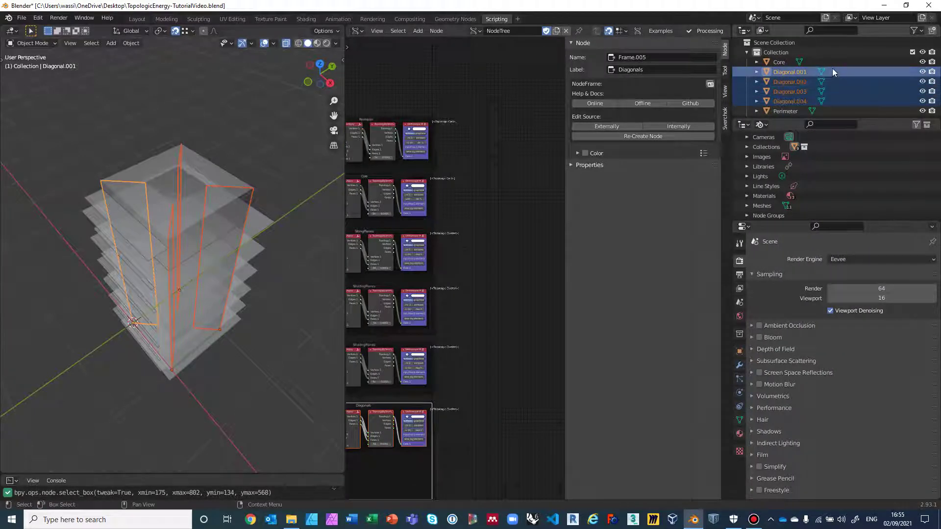
pyautogui.click(922, 62)
pyautogui.click(922, 72)
pyautogui.click(922, 81)
pyautogui.click(923, 91)
pyautogui.click(922, 101)
pyautogui.click(922, 111)
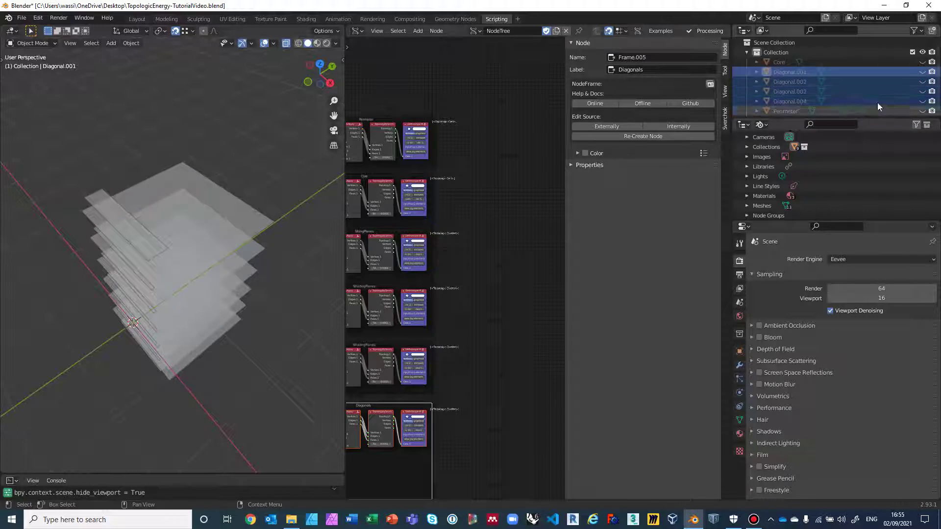
# Step: Hide the Plane, ShadingPlanes and SlicingPlanes objects in the viewport
pyautogui.scroll(-3, 882, 93)
pyautogui.click(922, 88)
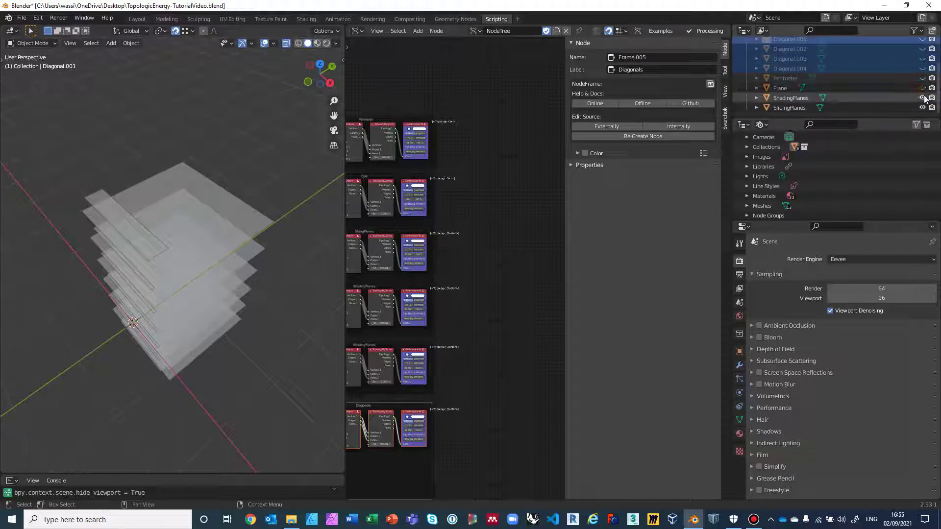
pyautogui.click(923, 98)
pyautogui.click(922, 108)
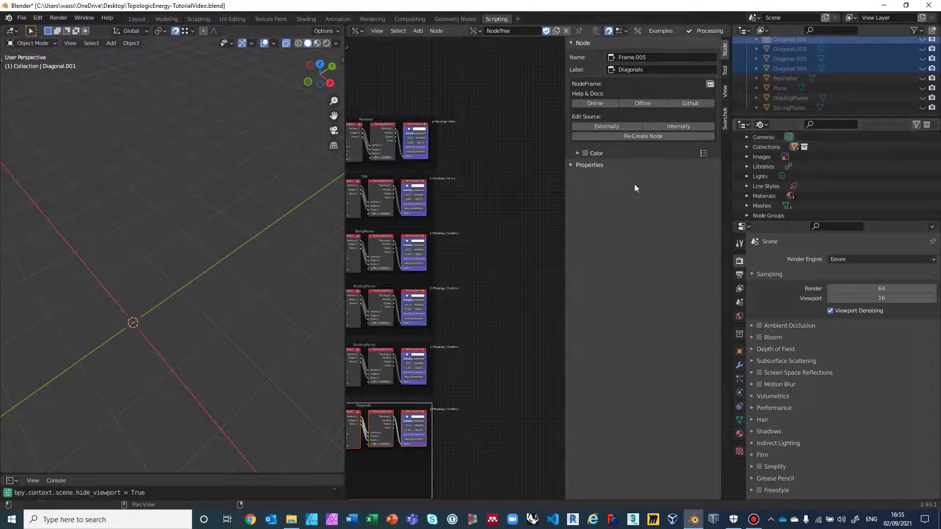
# Step: Narrow the outliner and properties area and the node sidebar to widen the node editor
pyautogui.moveTo(730, 190); pyautogui.dragTo(924, 196)
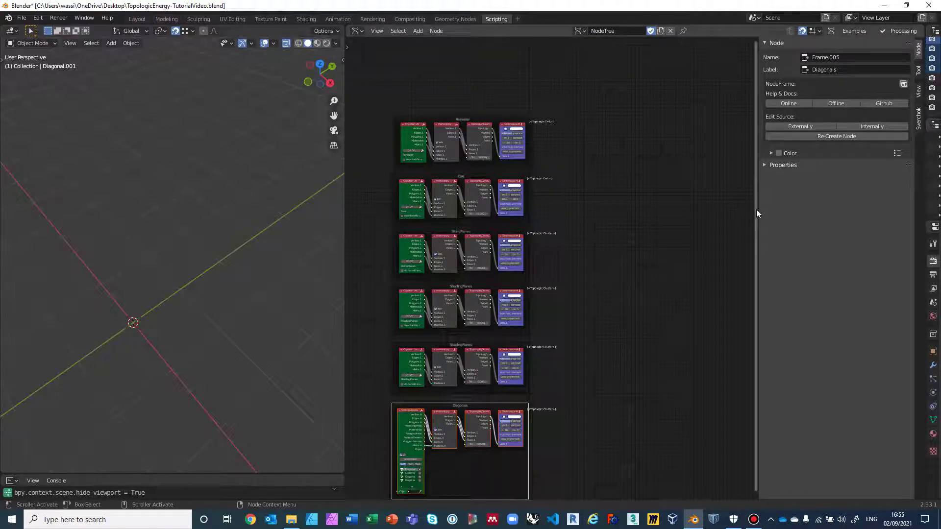
pyautogui.moveTo(757, 210); pyautogui.dragTo(876, 211)
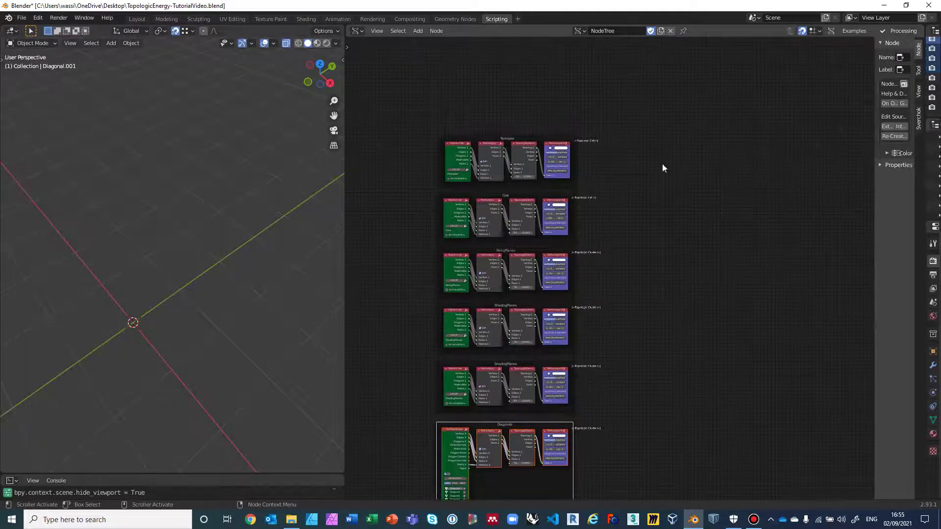
# Step: Add a Topology.Geometry node in the empty space above and beside the Perimeter frame and save the file
pyautogui.scroll(2, 662, 163)
pyautogui.scroll(3, 625, 145)
pyautogui.moveTo(632, 237); pyautogui.dragTo(678, 255, button='middle')
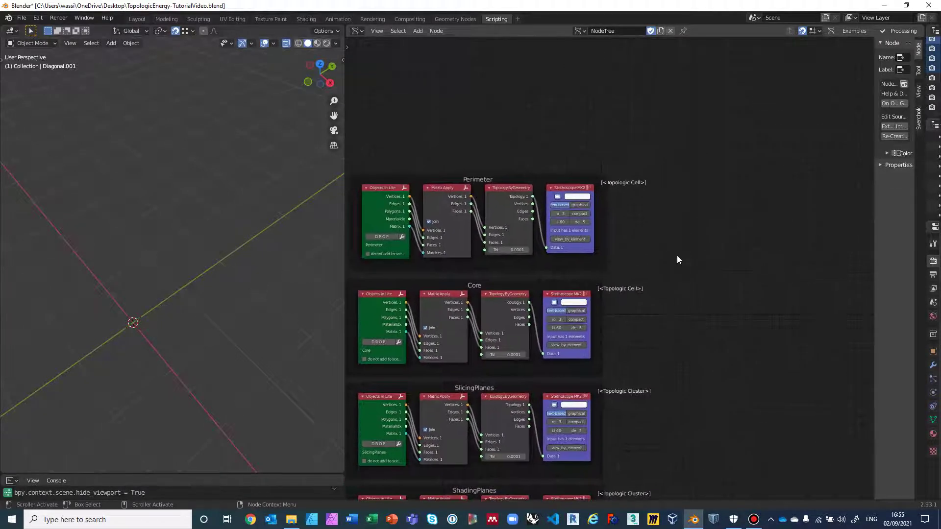
pyautogui.scroll(1, 677, 254)
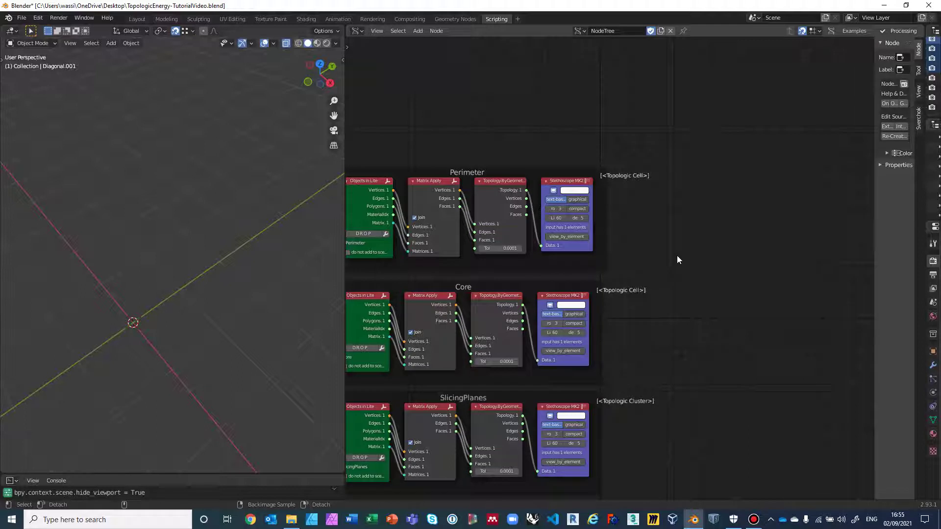
pyautogui.hotkey('alt', 'space')
pyautogui.write('Top')
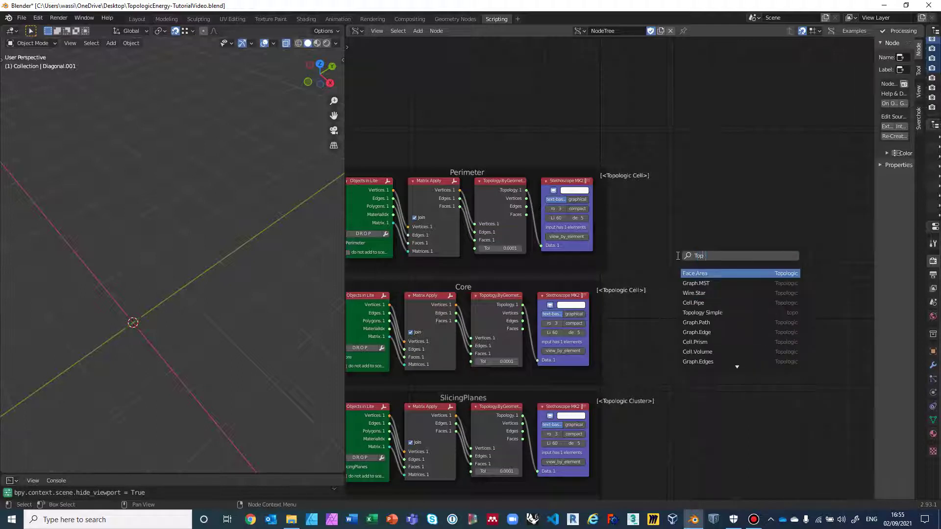
pyautogui.write('ology.Geom')
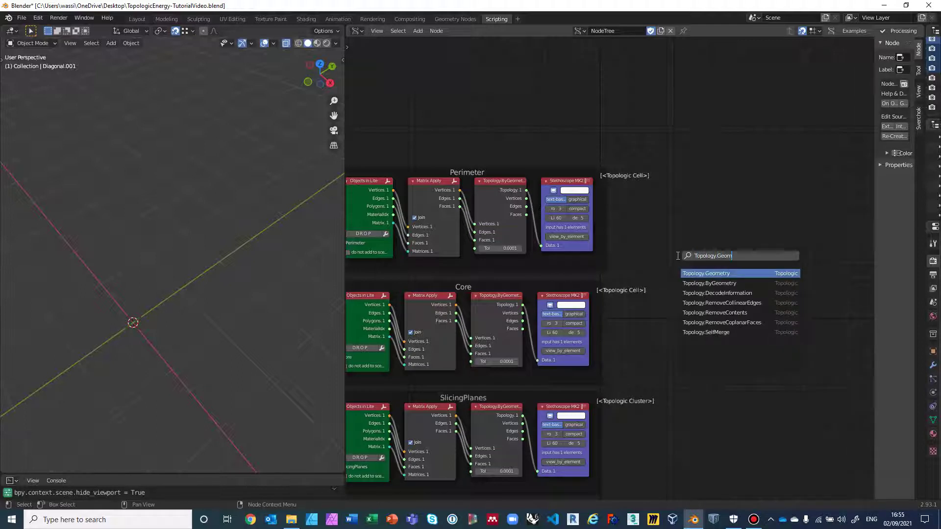
pyautogui.click(699, 271)
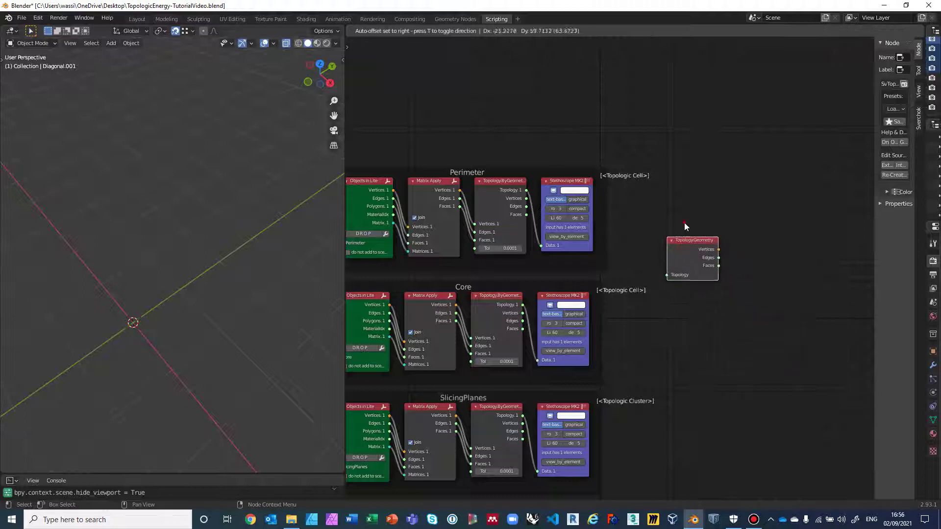
pyautogui.click(672, 185)
pyautogui.moveTo(685, 220); pyautogui.dragTo(678, 123)
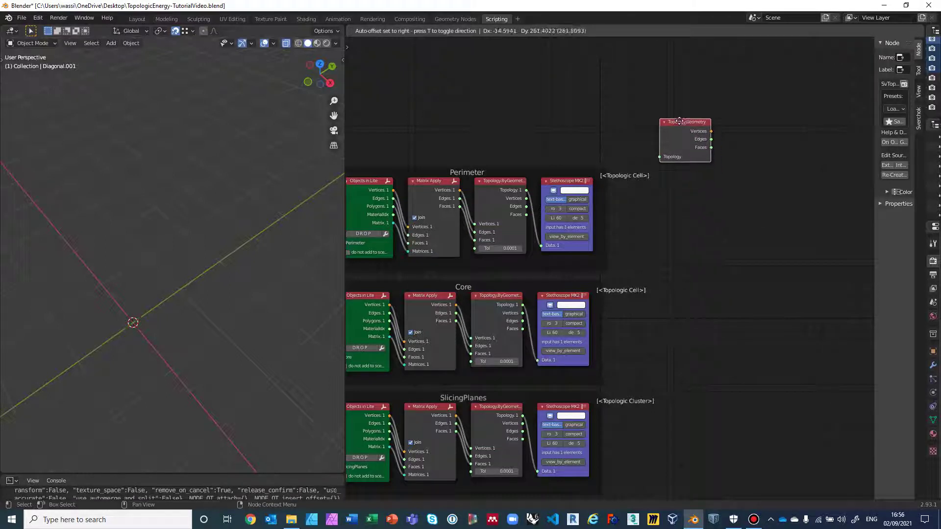
pyautogui.hotkey('ctrl', 's')
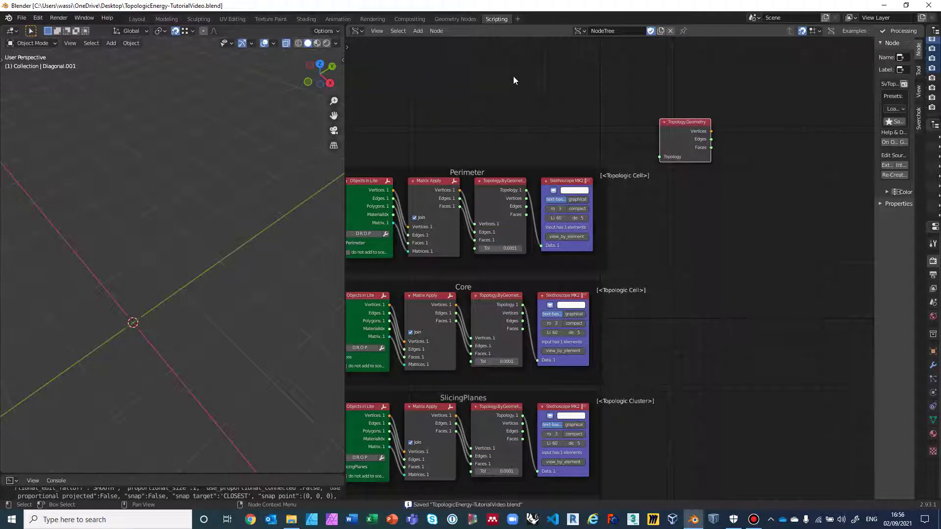
# Step: Link the Perimeter frame's Topology output to the Topology.Geometry node and move that node slightly higher
pyautogui.scroll(1, 575, 135)
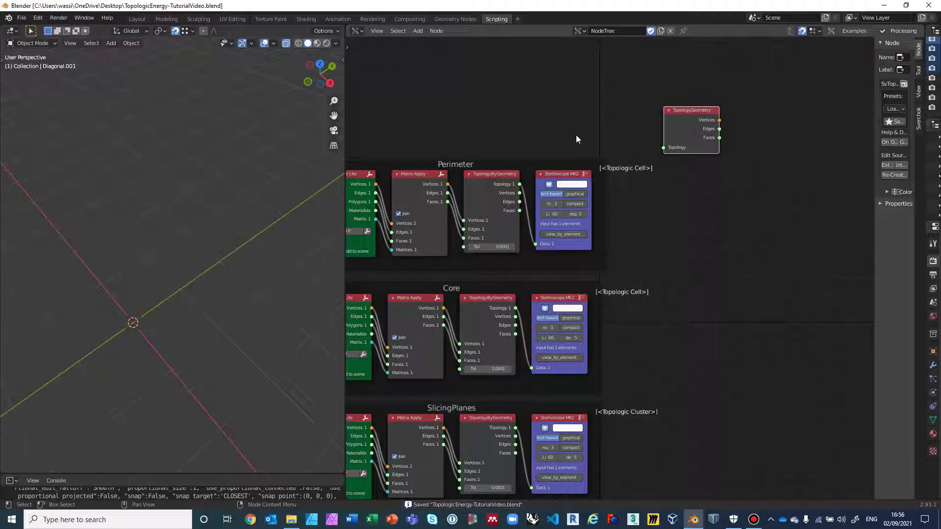
pyautogui.moveTo(521, 186); pyautogui.dragTo(663, 148)
pyautogui.moveTo(703, 223); pyautogui.dragTo(627, 278, button='middle')
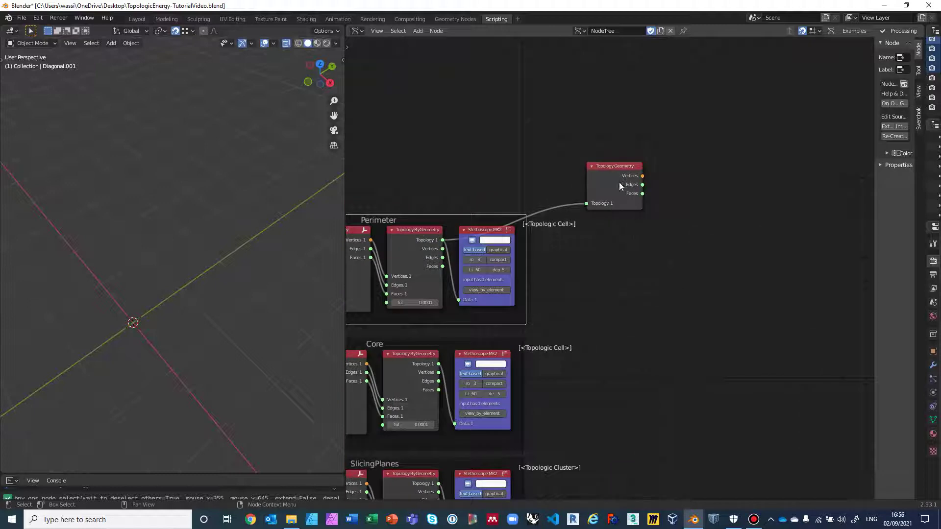
pyautogui.moveTo(613, 175); pyautogui.dragTo(594, 144)
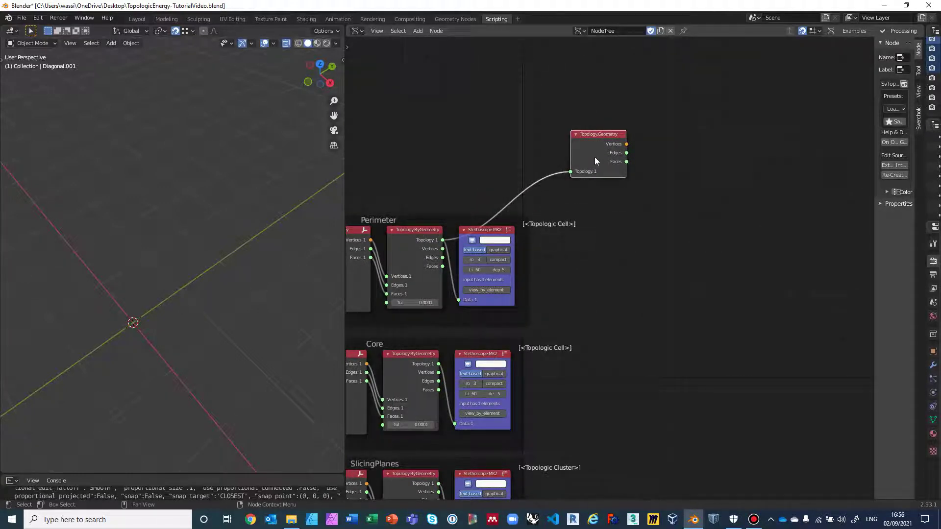
# Step: Attach a Temporal Viewer to the Topology.Geometry node's vertices, edges and faces, and place it right beside that node
pyautogui.hotkey('ctrl', 'c')
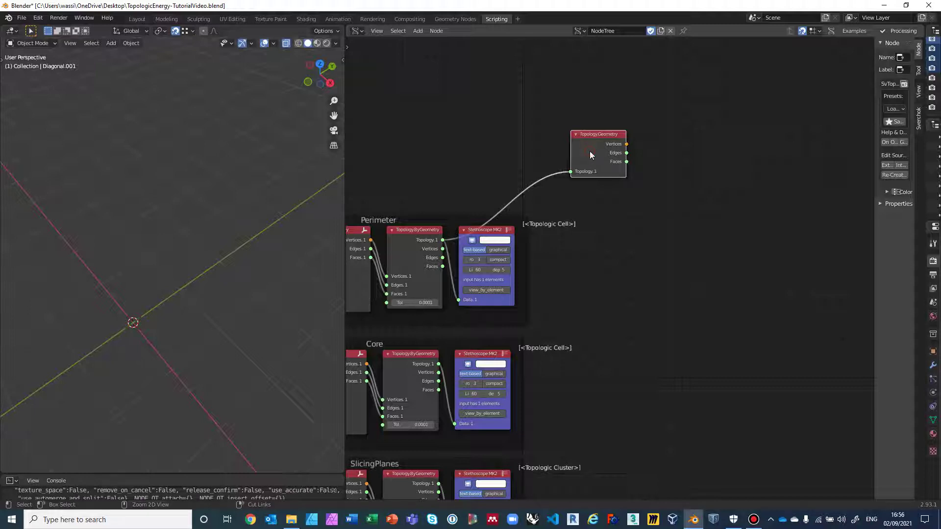
pyautogui.keyDown('ctrl'); pyautogui.click(589, 151); pyautogui.keyUp('ctrl')
pyautogui.moveTo(688, 212); pyautogui.dragTo(674, 291, button='middle')
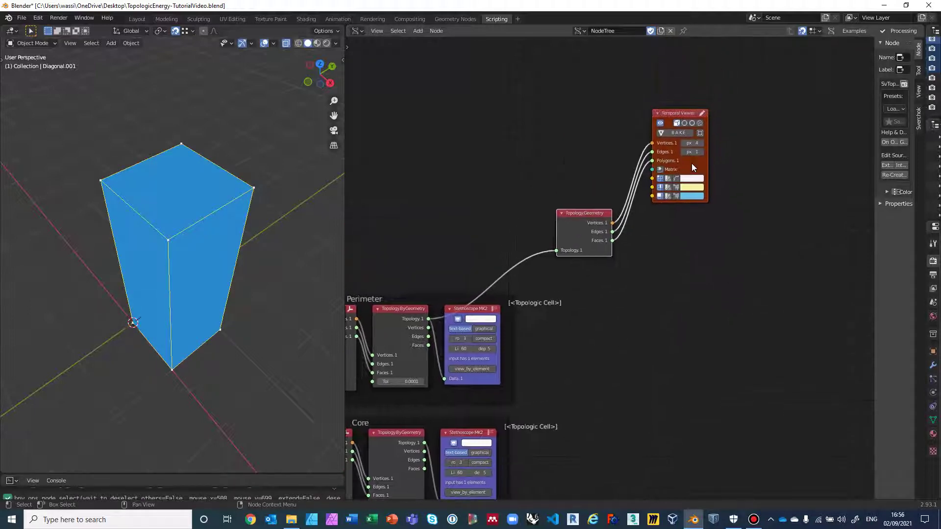
pyautogui.moveTo(685, 113); pyautogui.dragTo(651, 213)
pyautogui.click(686, 256)
pyautogui.moveTo(629, 158); pyautogui.dragTo(646, 120, button='middle')
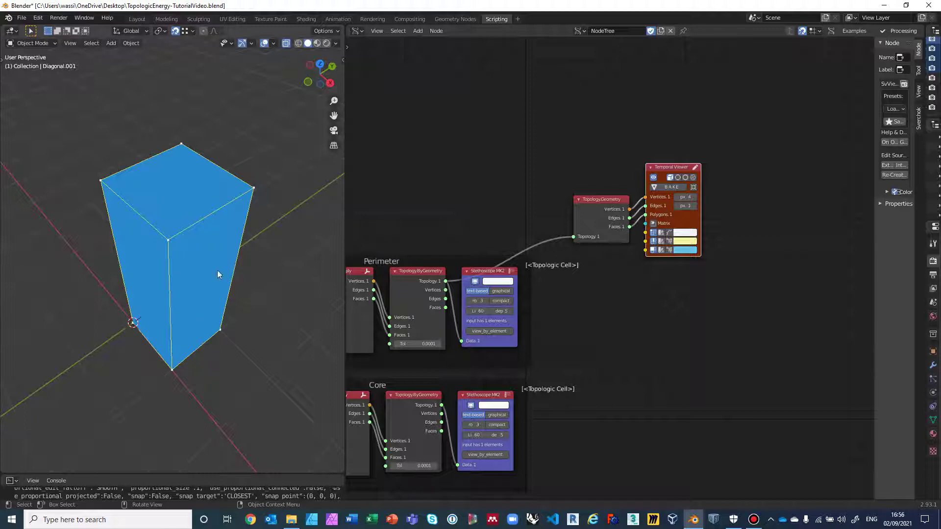
# Step: Set the alpha of the Temporal Viewer's polygon colour to 0.5
pyautogui.moveTo(195, 244); pyautogui.dragTo(193, 208, button='middle')
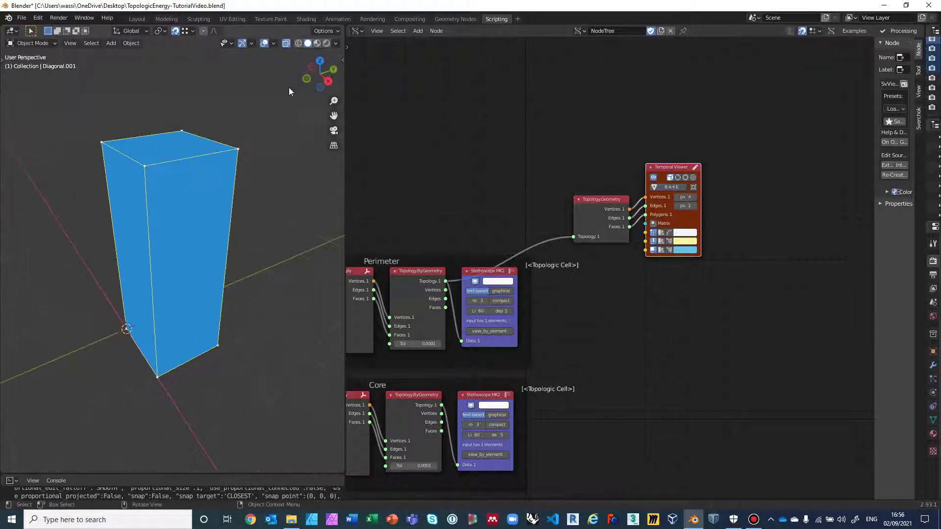
pyautogui.click(686, 249)
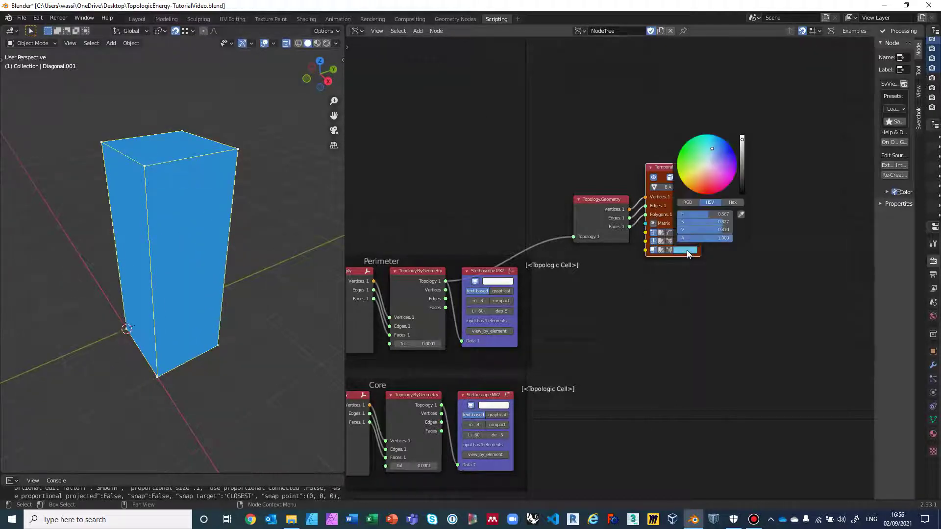
pyautogui.click(724, 240)
pyautogui.press('BackSpace')
pyautogui.write('0.5')
pyautogui.press('Return')
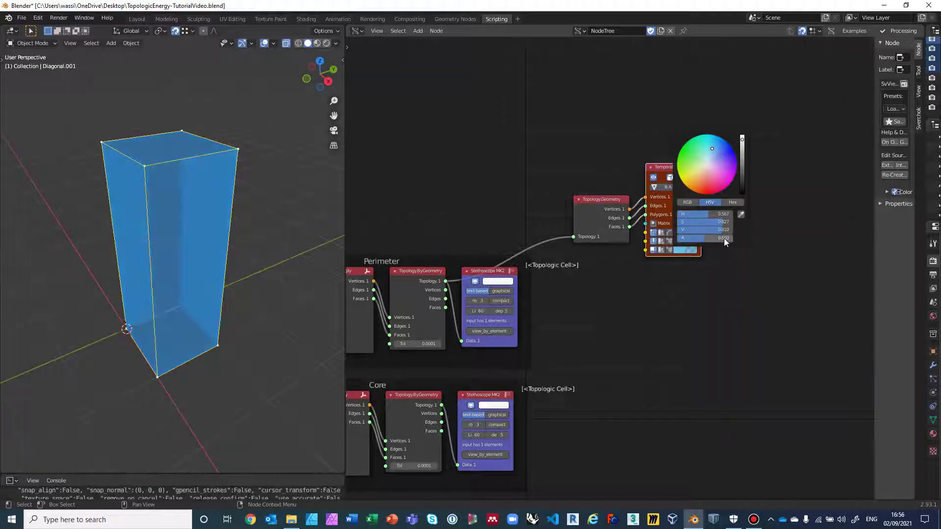
# Step: Preview the core by linking the Core frame's Topology output to the Topology.Geometry node
pyautogui.moveTo(721, 297); pyautogui.dragTo(731, 260, button='middle')
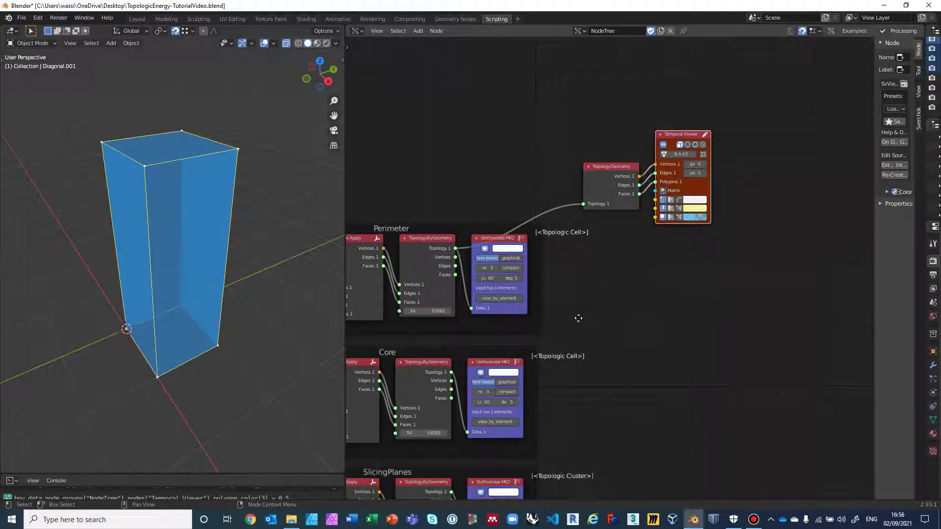
pyautogui.moveTo(575, 321); pyautogui.dragTo(584, 294, button='middle')
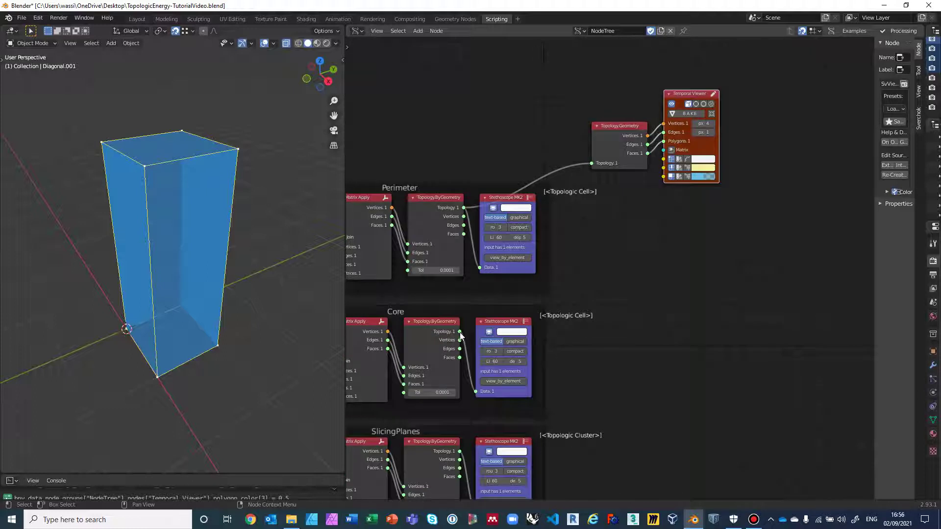
pyautogui.moveTo(460, 332); pyautogui.dragTo(595, 168)
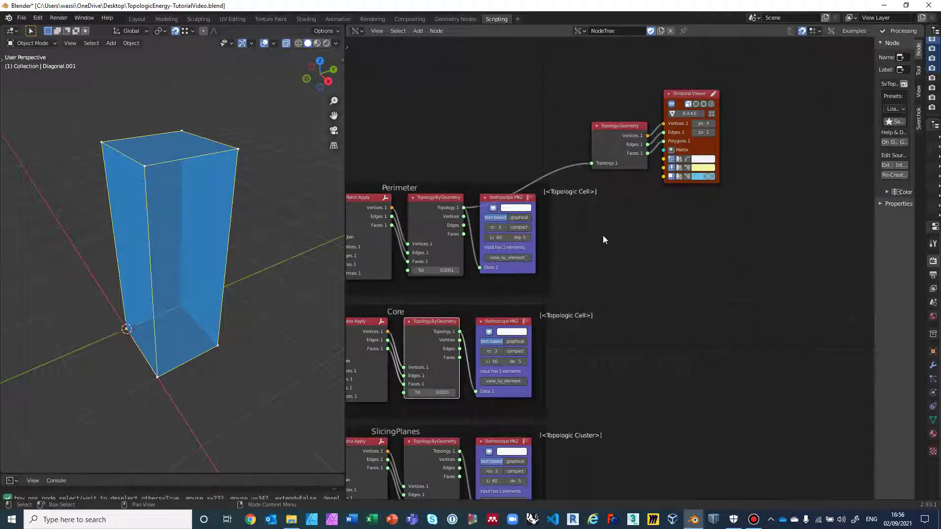
pyautogui.moveTo(460, 332); pyautogui.dragTo(592, 163)
pyautogui.moveTo(601, 311); pyautogui.dragTo(605, 232, button='middle')
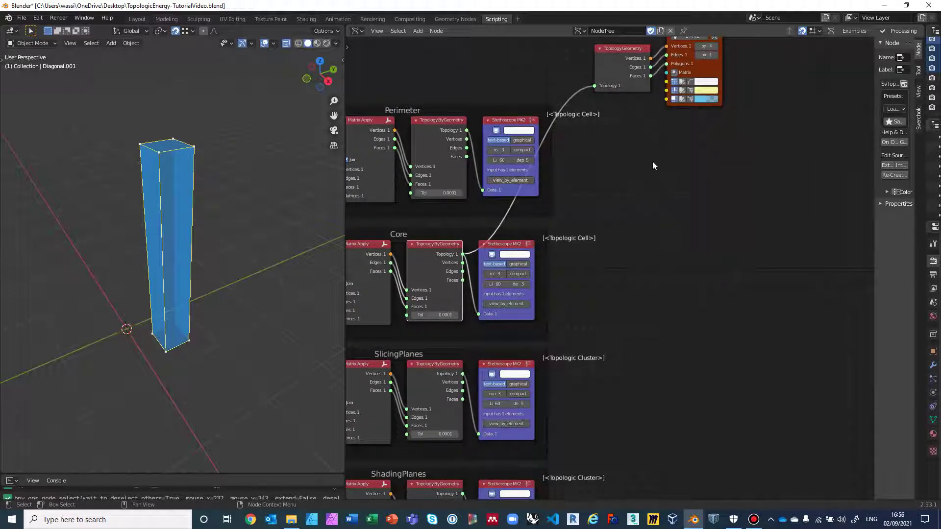
# Step: Move the Topology.Geometry and Temporal Viewer nodes down beside the SlicingPlanes frame and feed them the SlicingPlanes topology
pyautogui.moveTo(653, 166); pyautogui.dragTo(644, 210, button='middle')
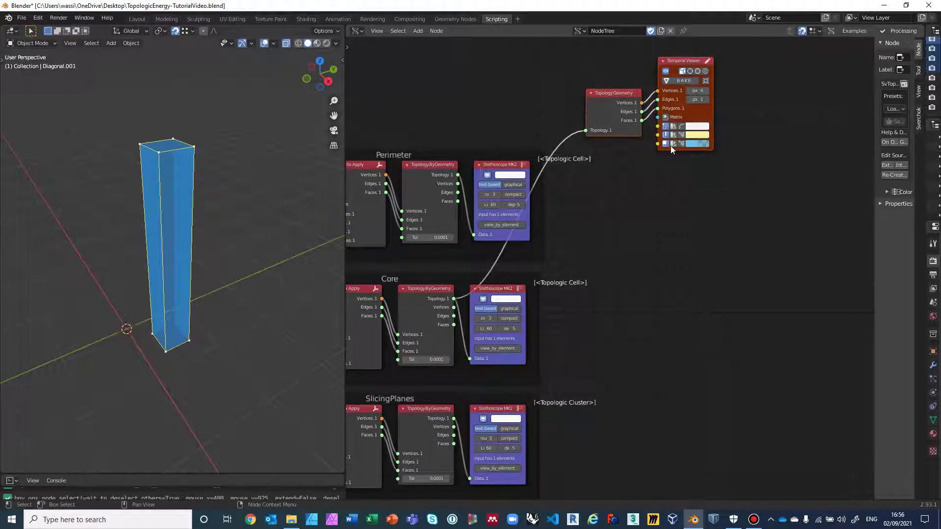
pyautogui.moveTo(619, 98); pyautogui.dragTo(658, 386)
pyautogui.moveTo(678, 247); pyautogui.dragTo(718, 55, button='middle')
pyautogui.moveTo(495, 227); pyautogui.dragTo(661, 232)
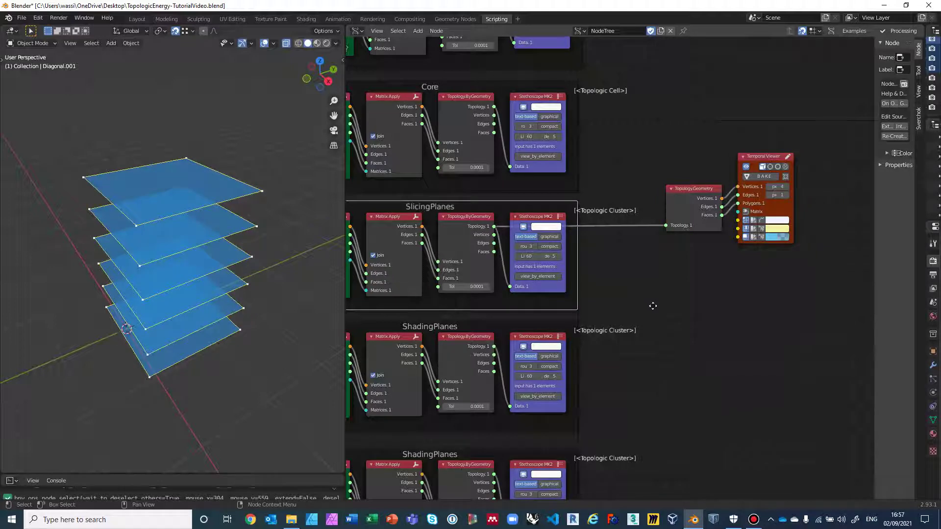
# Step: Preview the topology of each of the two ShadingPlanes frames in turn through the Topology.Geometry node
pyautogui.moveTo(652, 307); pyautogui.dragTo(646, 257, button='middle')
pyautogui.moveTo(486, 293); pyautogui.dragTo(659, 175)
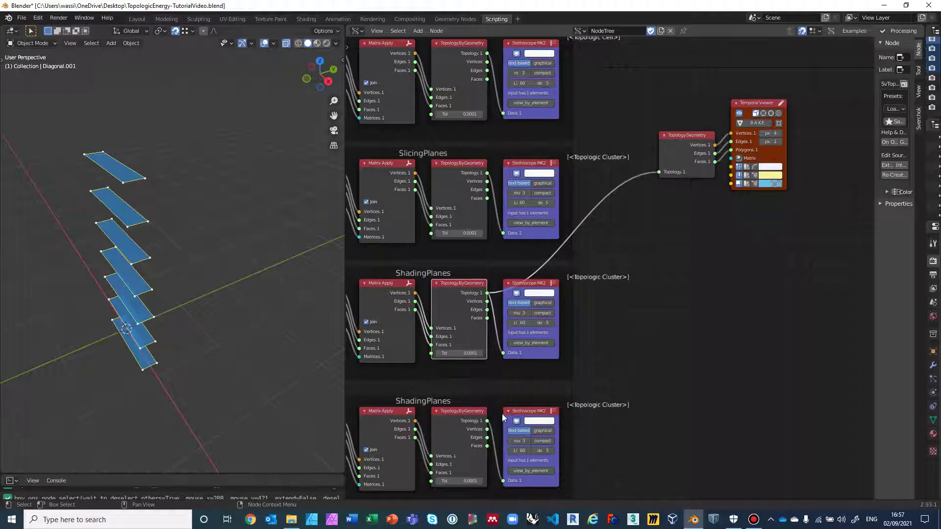
pyautogui.moveTo(542, 381); pyautogui.dragTo(668, 329, button='middle')
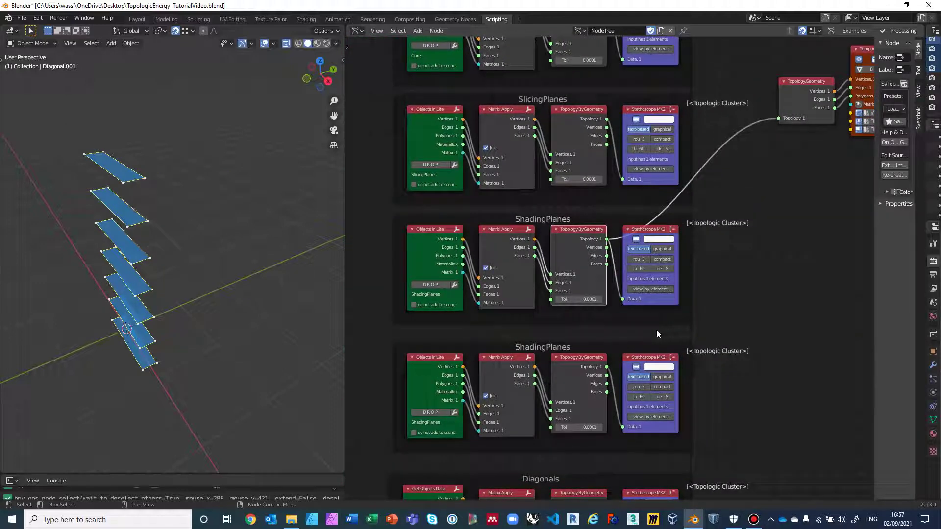
pyautogui.moveTo(607, 367); pyautogui.dragTo(778, 119)
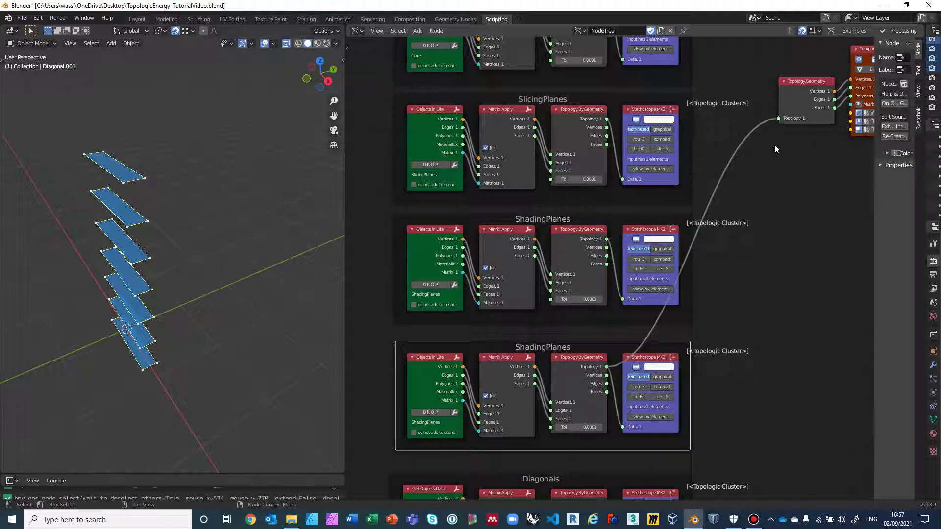
# Step: Delete the duplicate lower ShadingPlanes frame with its nodes and move the Diagonals frame up into the gap
pyautogui.scroll(-3, 778, 251)
pyautogui.moveTo(777, 252); pyautogui.dragTo(716, 280, button='middle')
pyautogui.scroll(-1, 731, 321)
pyautogui.click(706, 331)
pyautogui.moveTo(420, 328); pyautogui.dragTo(627, 408)
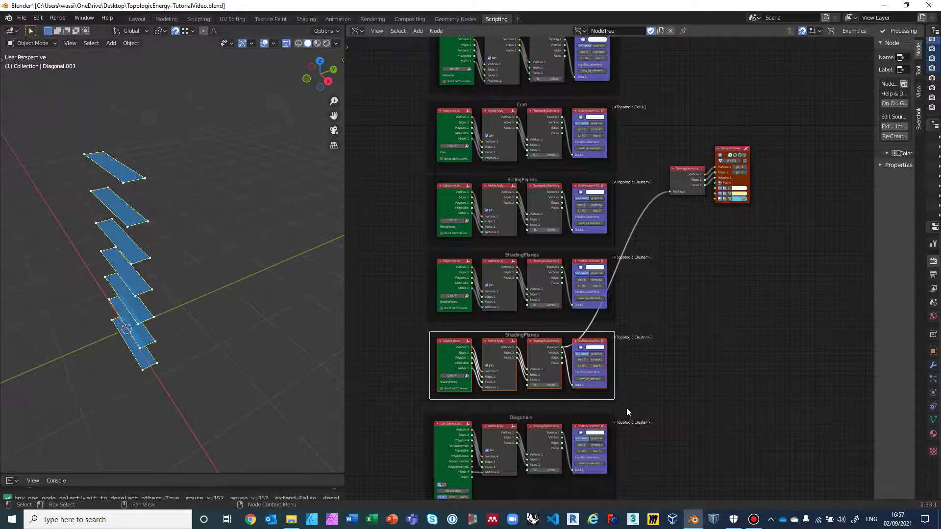
pyautogui.press('Delete')
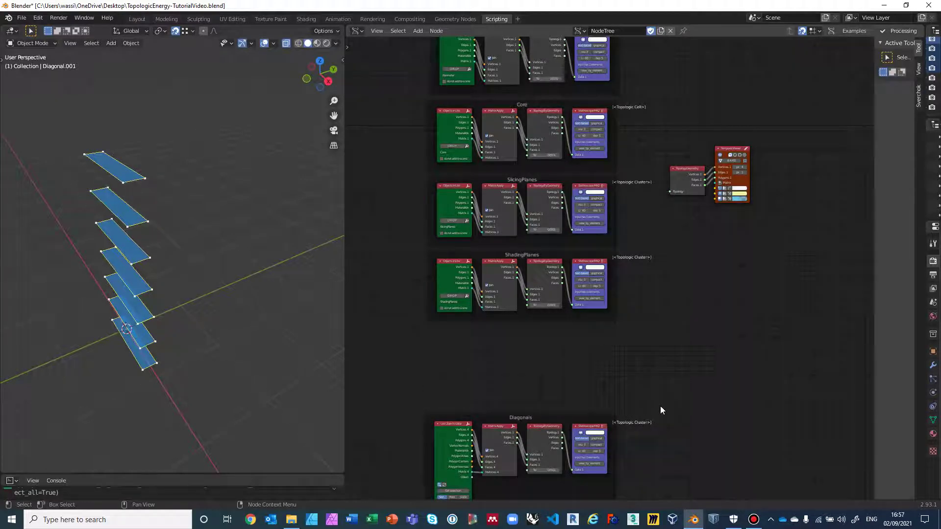
pyautogui.moveTo(582, 418); pyautogui.dragTo(583, 336)
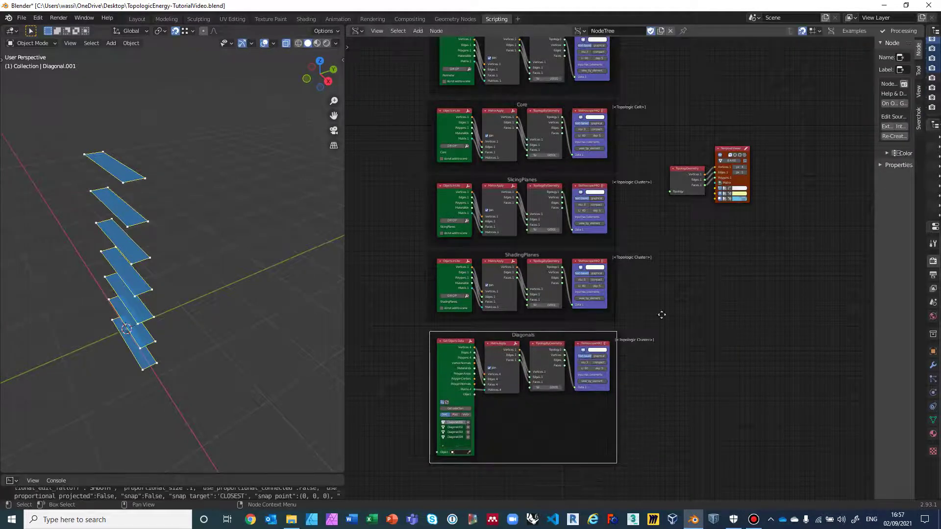
# Step: Link the Diagonals frame's Topology output to the Topology.Geometry node and save the file
pyautogui.scroll(2, 605, 367)
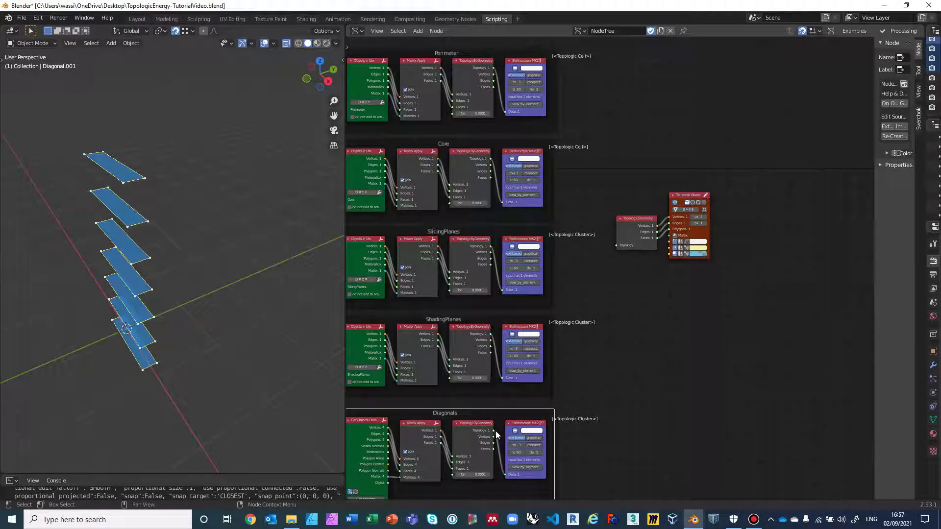
pyautogui.moveTo(493, 430); pyautogui.dragTo(617, 245)
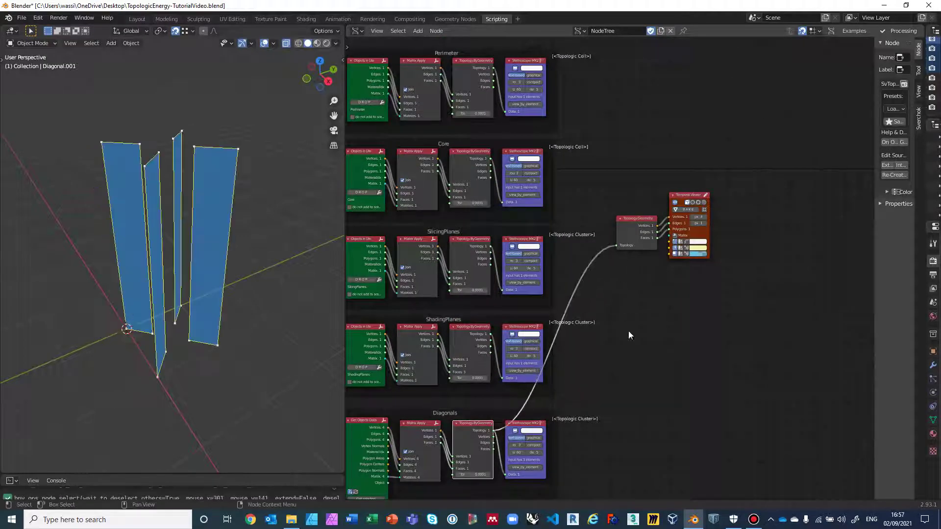
pyautogui.scroll(-1, 631, 352)
pyautogui.moveTo(630, 352); pyautogui.dragTo(622, 413, button='middle')
pyautogui.scroll(-1, 665, 352)
pyautogui.scroll(-1, 665, 352)
pyautogui.hotkey('ctrl', 's')
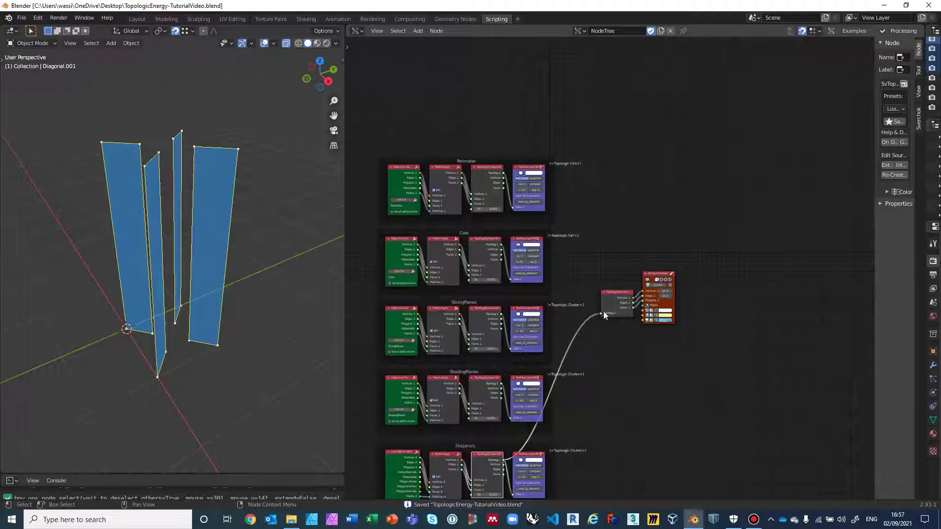
# Step: Swap the Core and SlicingPlanes frames so SlicingPlanes sits directly below Perimeter and Core comes after it
pyautogui.moveTo(600, 254); pyautogui.dragTo(655, 252, button='middle')
pyautogui.scroll(1, 601, 282)
pyautogui.scroll(1, 621, 280)
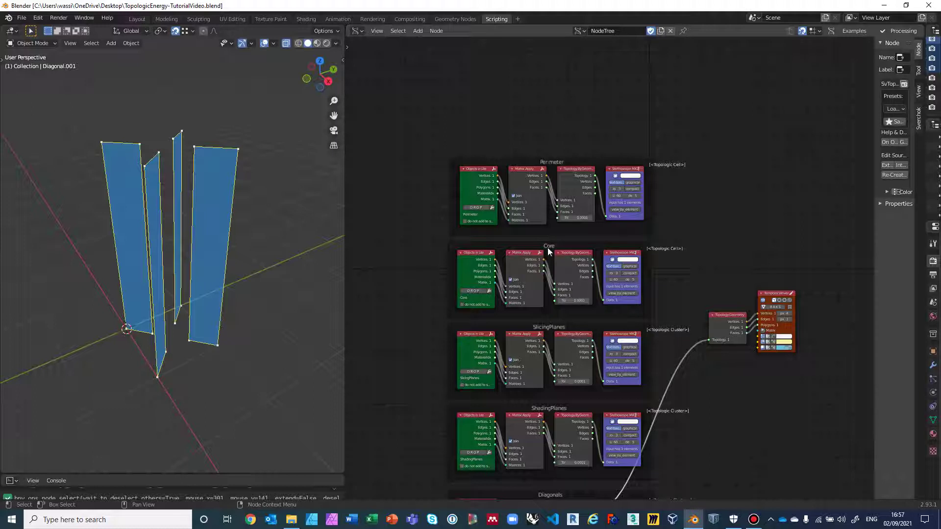
pyautogui.moveTo(548, 248); pyautogui.dragTo(853, 252)
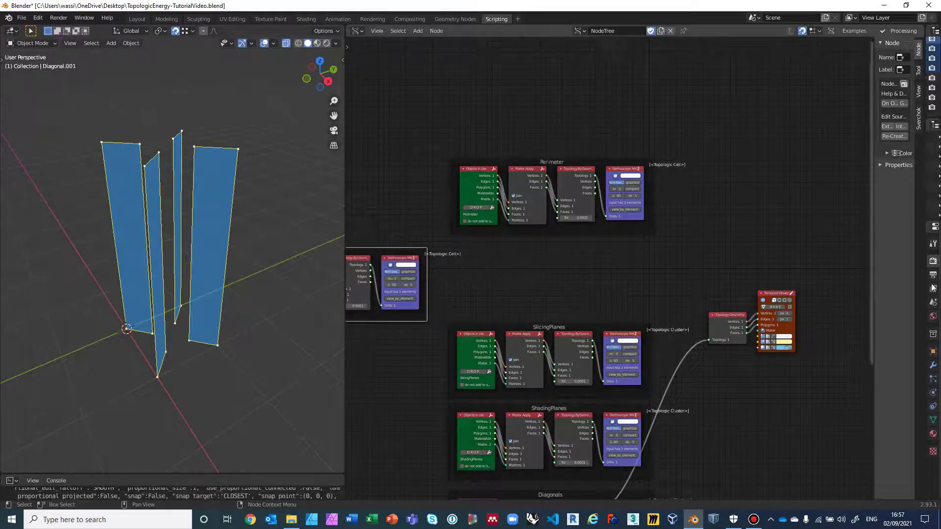
pyautogui.moveTo(554, 332); pyautogui.dragTo(555, 251)
pyautogui.moveTo(387, 257); pyautogui.dragTo(608, 328)
# Step: Swap the ShadingPlanes and Diagonals frames so Diagonals sits below Core and ShadingPlanes comes last
pyautogui.moveTo(674, 273); pyautogui.dragTo(622, 162, button='middle')
pyautogui.scroll(-1, 654, 183)
pyautogui.moveTo(582, 276); pyautogui.dragTo(569, 478)
pyautogui.moveTo(539, 416); pyautogui.dragTo(538, 342)
pyautogui.moveTo(546, 478); pyautogui.dragTo(545, 406)
# Step: Add a Topology.Boolean node in the empty space beside the Perimeter frame
pyautogui.moveTo(683, 73); pyautogui.dragTo(698, 202, button='middle')
pyautogui.scroll(2, 627, 248)
pyautogui.scroll(2, 698, 202)
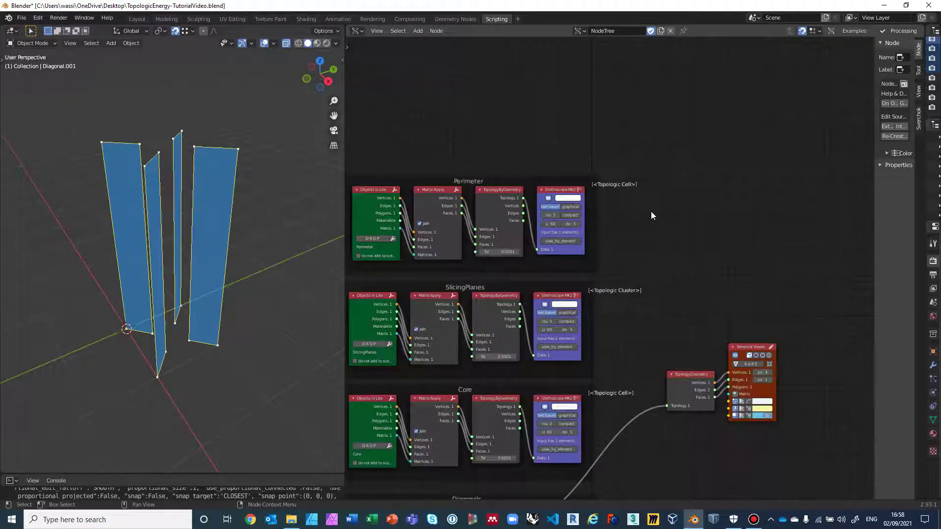
pyautogui.hotkey('alt', 'space')
pyautogui.write('Topology.Bol')
pyautogui.press('BackSpace')
pyautogui.write('olea')
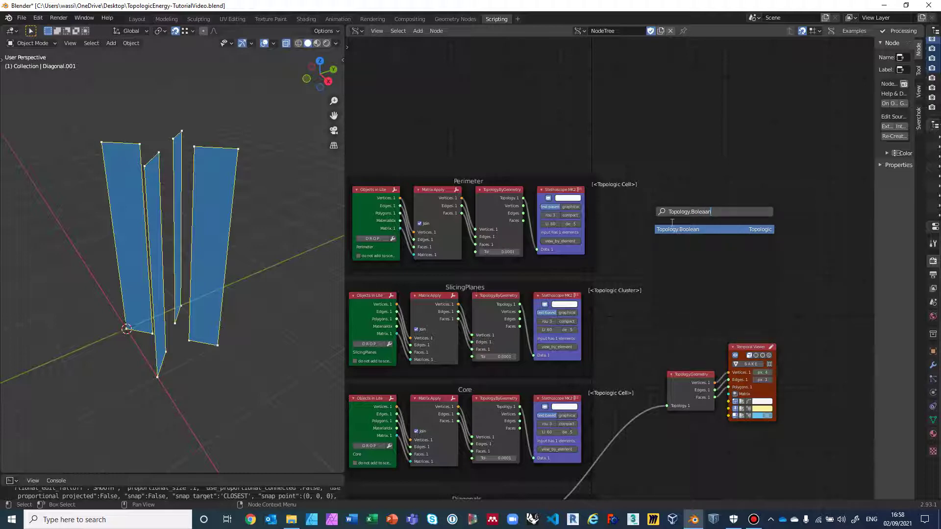
pyautogui.click(684, 231)
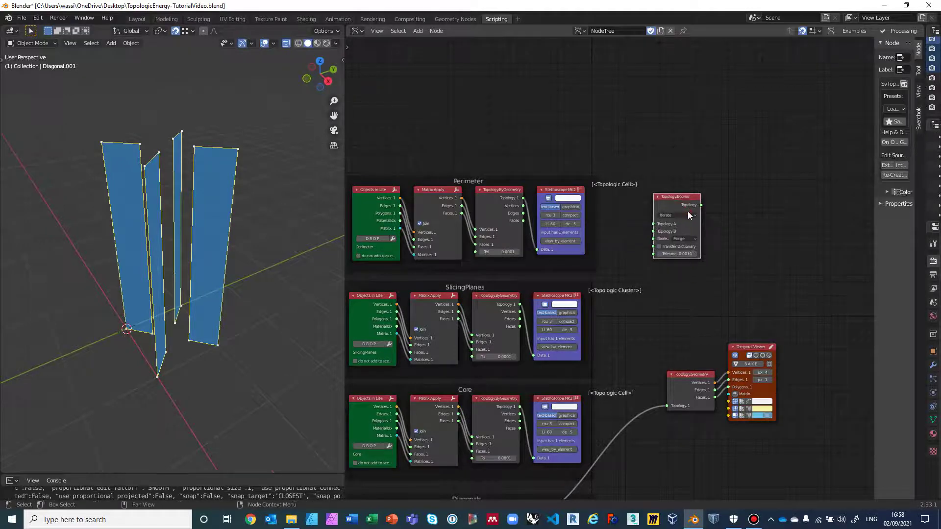
# Step: Widen the Topology.Boolean node slightly and set its Boolean operation to Slice
pyautogui.scroll(4, 689, 216)
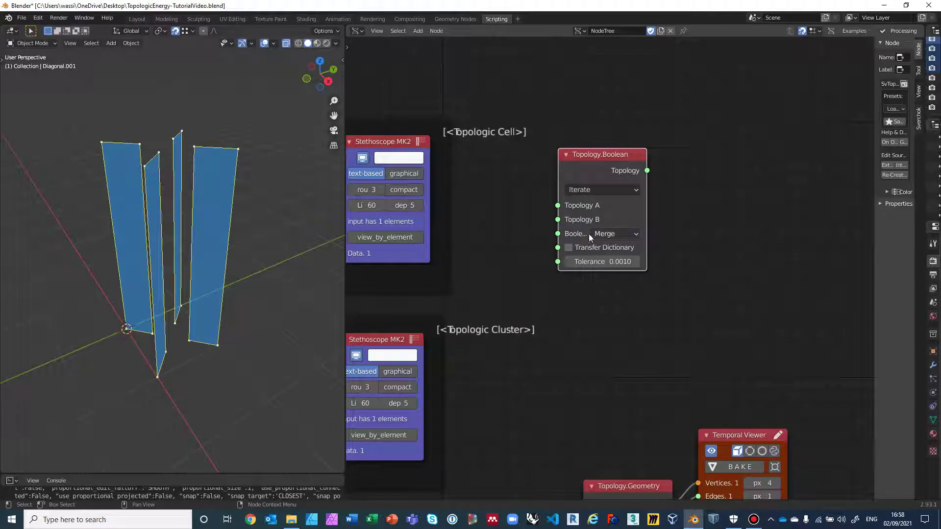
pyautogui.moveTo(559, 230)
pyautogui.mouseDown()
pyautogui.moveTo(533, 227)
pyautogui.moveTo(545, 229)
pyautogui.mouseUp()
pyautogui.click(595, 234)
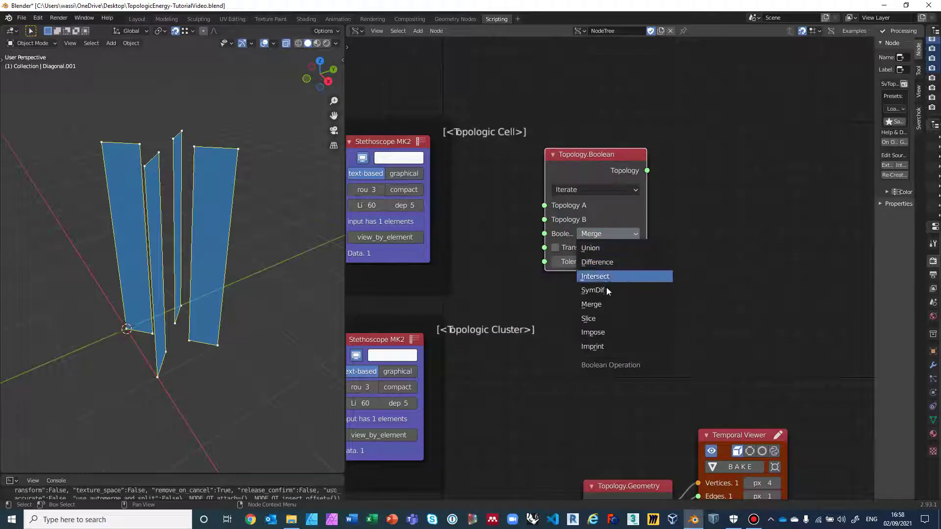
pyautogui.click(602, 319)
pyautogui.scroll(-3, 698, 295)
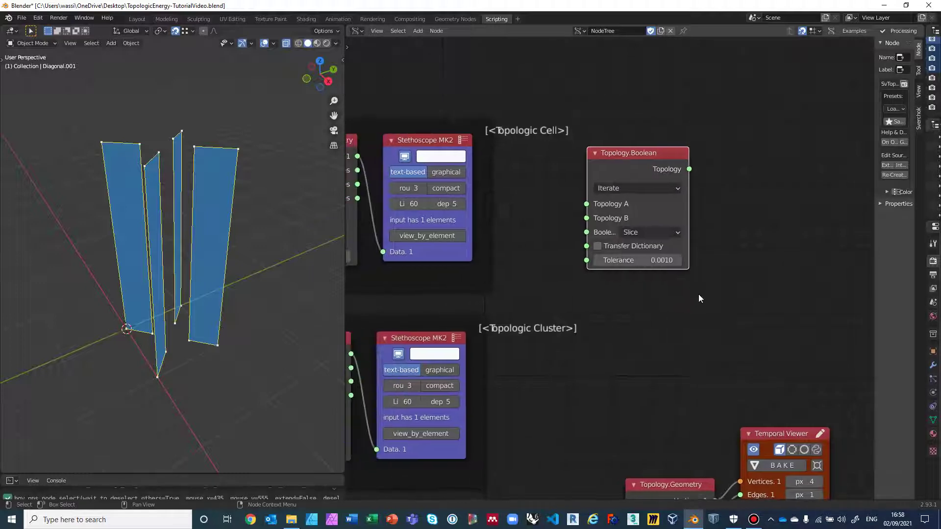
# Step: Link the Perimeter topology to Topology A and the SlicingPlanes topology to Topology B of the Slice Boolean node
pyautogui.scroll(-1, 724, 291)
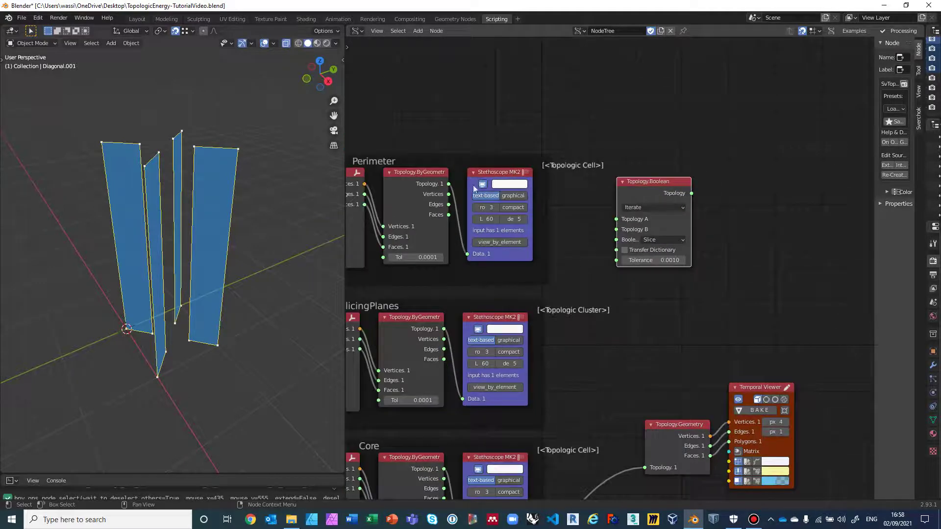
pyautogui.moveTo(449, 183); pyautogui.dragTo(616, 219)
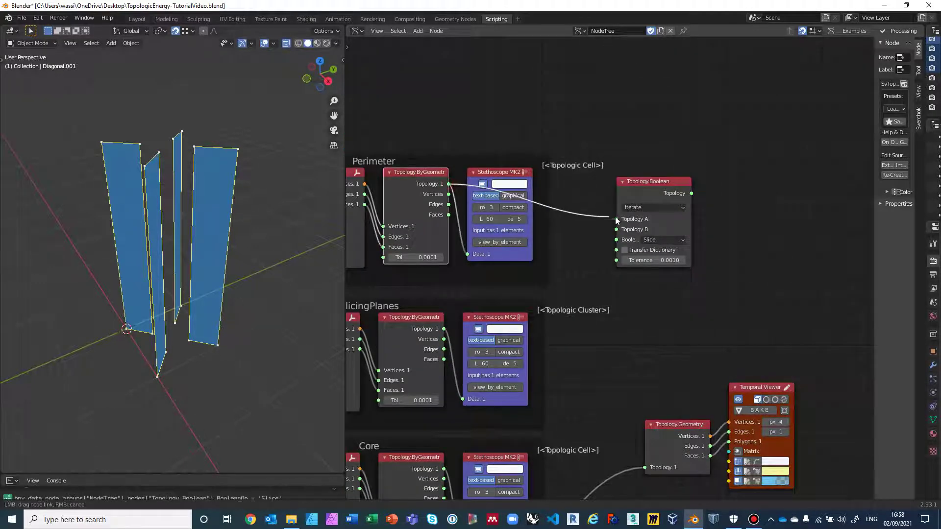
pyautogui.moveTo(563, 308); pyautogui.dragTo(576, 229, button='middle')
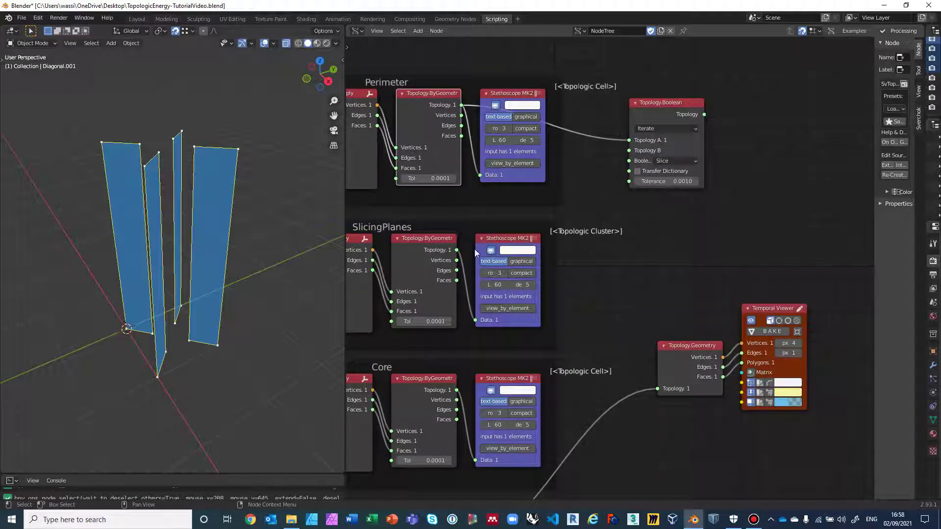
pyautogui.moveTo(457, 250); pyautogui.dragTo(631, 157)
# Step: Move the Temporal Viewer and Topology.Geometry nodes near the Slice Boolean and preview its Topology output through them
pyautogui.moveTo(670, 292); pyautogui.dragTo(556, 288, button='middle')
pyautogui.moveTo(643, 305); pyautogui.dragTo(745, 207)
pyautogui.moveTo(595, 334); pyautogui.dragTo(689, 231)
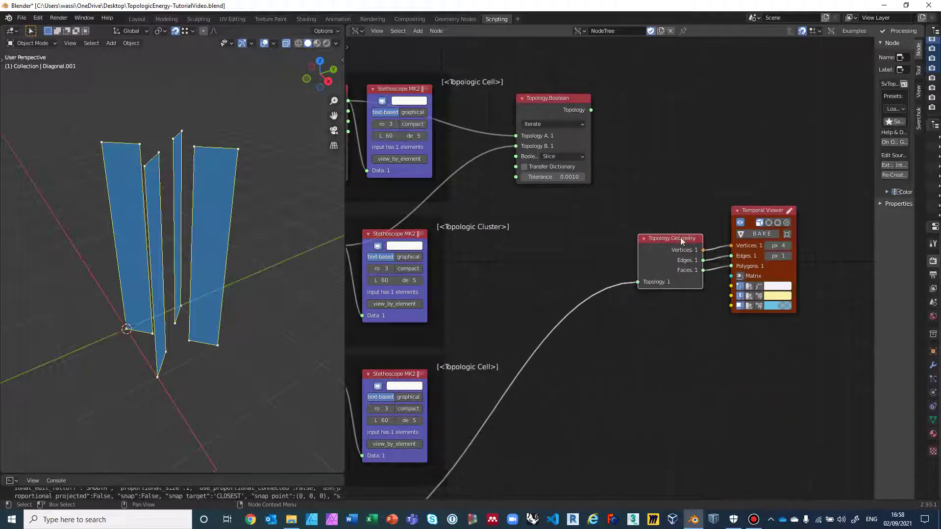
pyautogui.moveTo(592, 110); pyautogui.dragTo(630, 289)
pyautogui.moveTo(286, 280)
pyautogui.mouseDown(button='middle')
pyautogui.moveTo(317, 205)
pyautogui.moveTo(295, 233)
pyautogui.moveTo(295, 291)
pyautogui.mouseUp(button='middle')
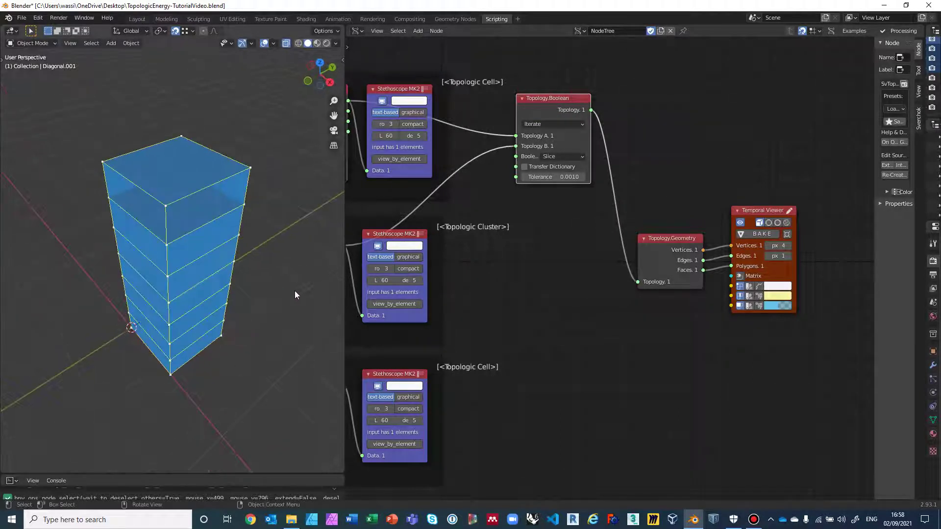
pyautogui.scroll(2, 295, 291)
# Step: Duplicate the Perimeter's Stethoscope MK2 node, collapse the copy beside the Slice Boolean and link the Boolean's Topology output to it
pyautogui.click(410, 92)
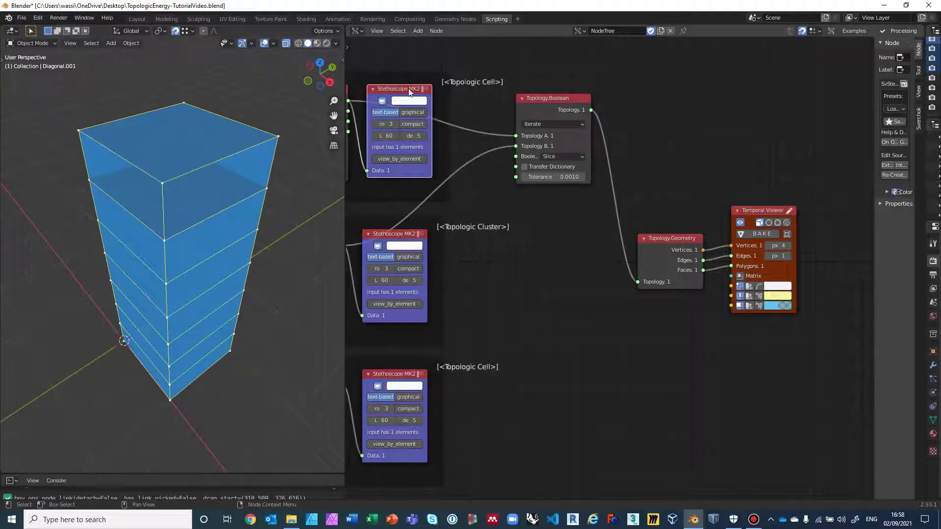
pyautogui.hotkey('shift', 'd')
pyautogui.click(673, 77)
pyautogui.click(644, 70)
pyautogui.moveTo(658, 70); pyautogui.dragTo(657, 98)
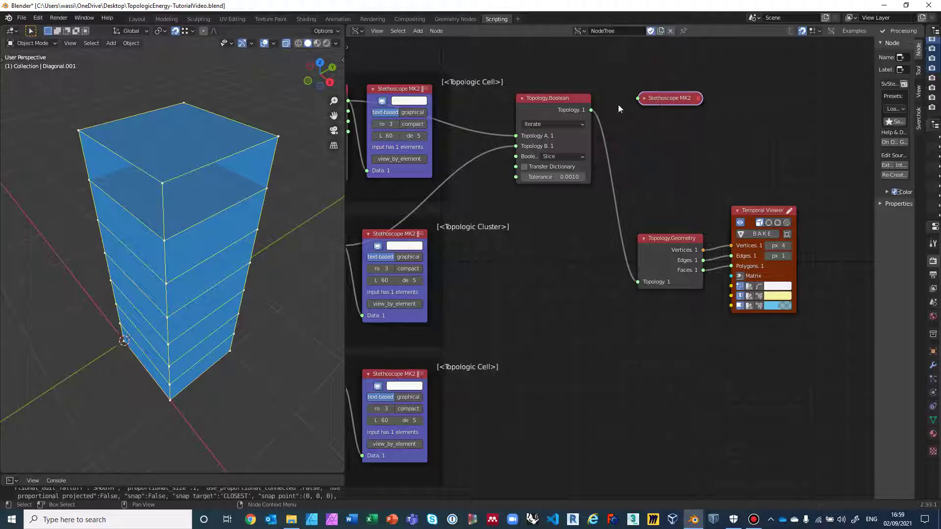
pyautogui.moveTo(592, 111); pyautogui.dragTo(638, 98)
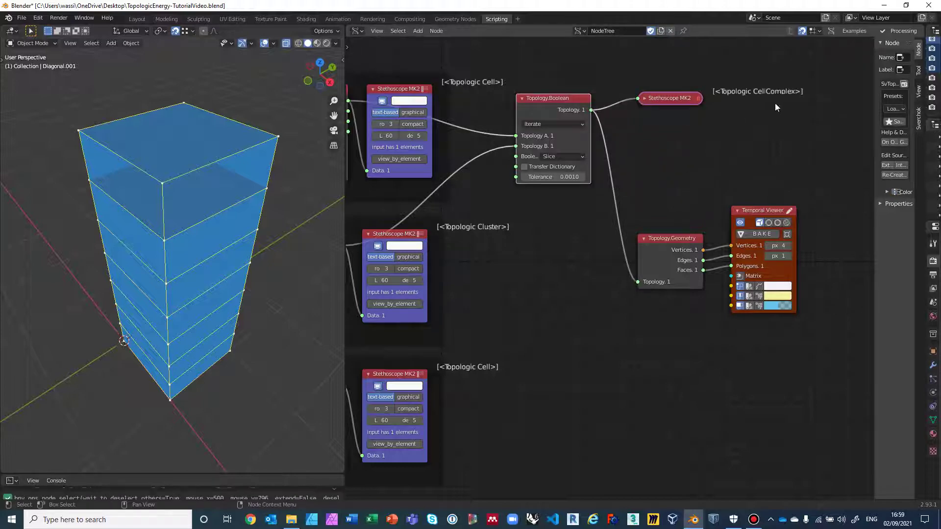
# Step: Move the Temporal Viewer and Topology.Geometry nodes farther from the Slice Boolean to free space for another node
pyautogui.scroll(-1, 704, 181)
pyautogui.moveTo(648, 219); pyautogui.dragTo(655, 200, button='middle')
pyautogui.scroll(-2, 660, 209)
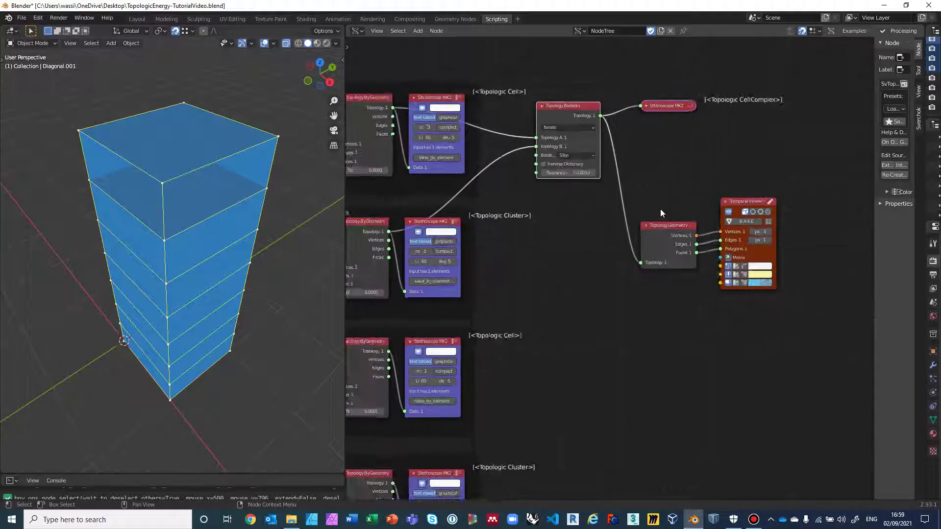
pyautogui.moveTo(572, 280); pyautogui.dragTo(632, 264, button='middle')
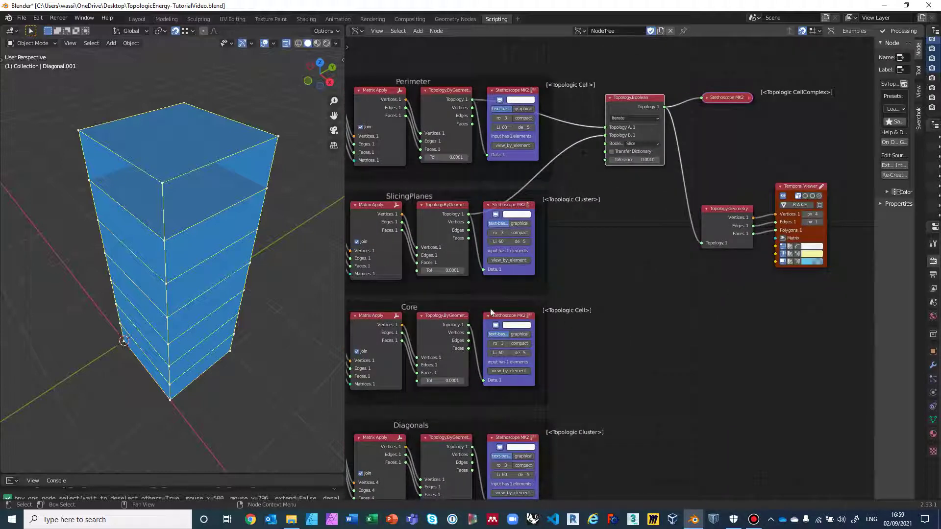
pyautogui.moveTo(608, 266); pyautogui.dragTo(524, 274, button='middle')
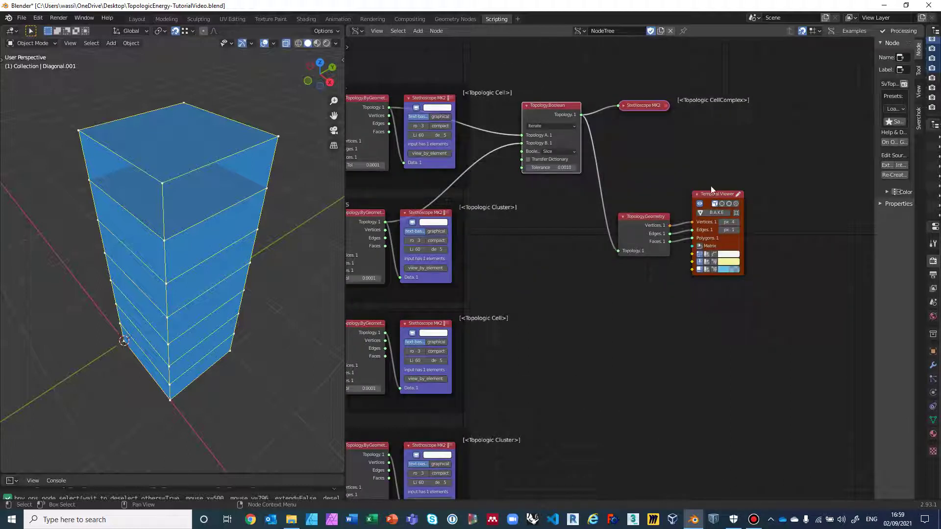
pyautogui.moveTo(731, 193); pyautogui.dragTo(775, 185)
pyautogui.moveTo(646, 216); pyautogui.dragTo(690, 202)
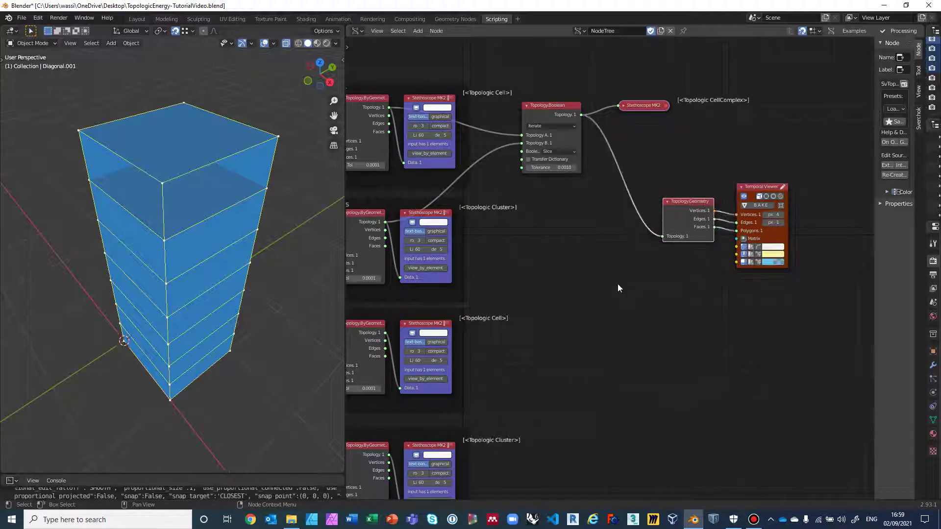
# Step: Shift the Slice Boolean closer to the frames, place a copy of it below and set the copy's operation to Impose
pyautogui.moveTo(547, 107); pyautogui.dragTo(522, 131)
pyautogui.hotkey('ctrl', 'c')
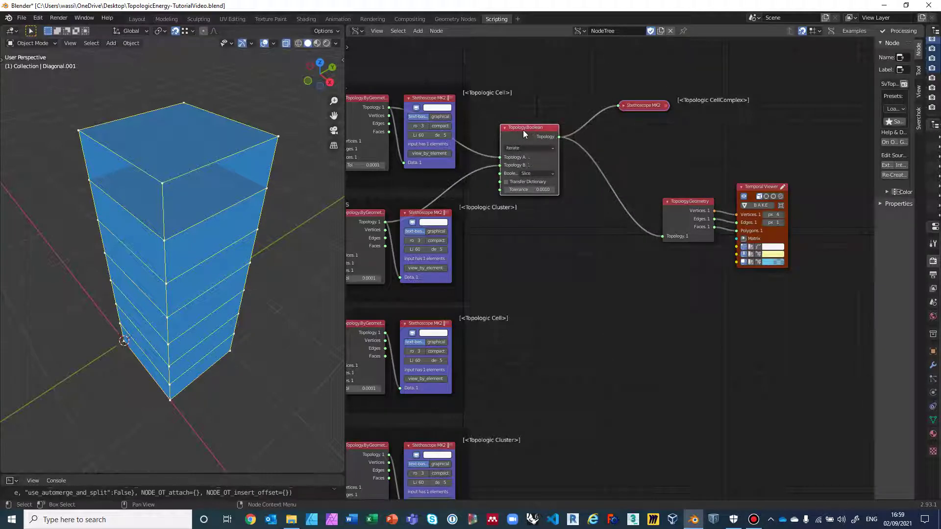
pyautogui.hotkey('ctrl', 'v')
pyautogui.press('g')
pyautogui.click(603, 258)
pyautogui.scroll(3, 591, 268)
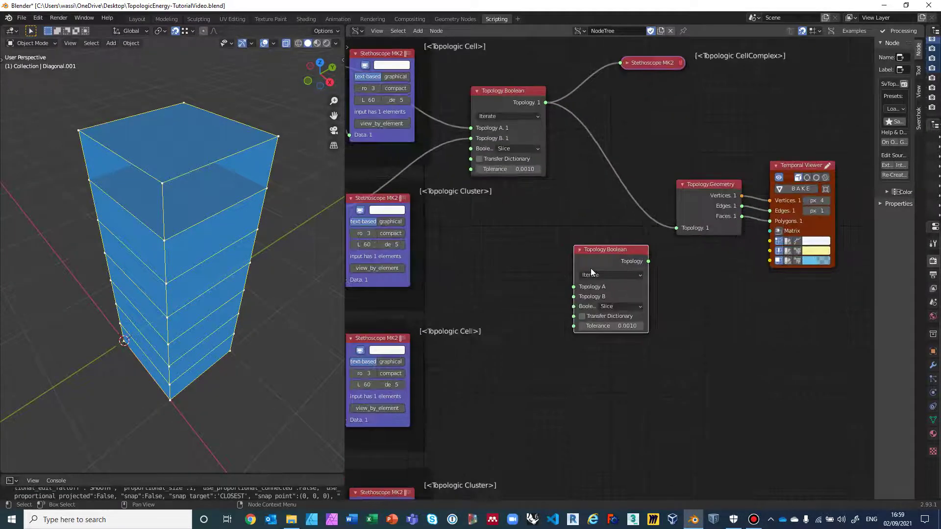
pyautogui.click(638, 316)
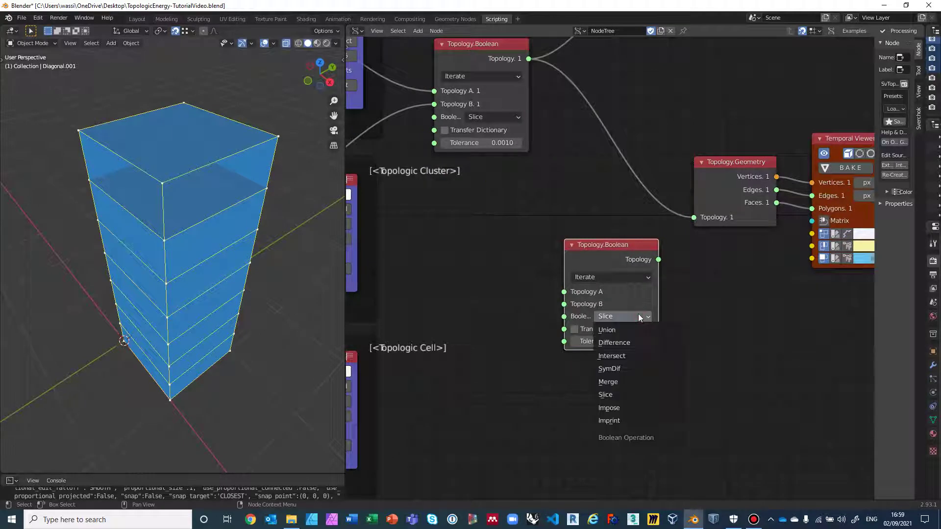
pyautogui.click(613, 406)
pyautogui.moveTo(593, 245); pyautogui.dragTo(617, 257)
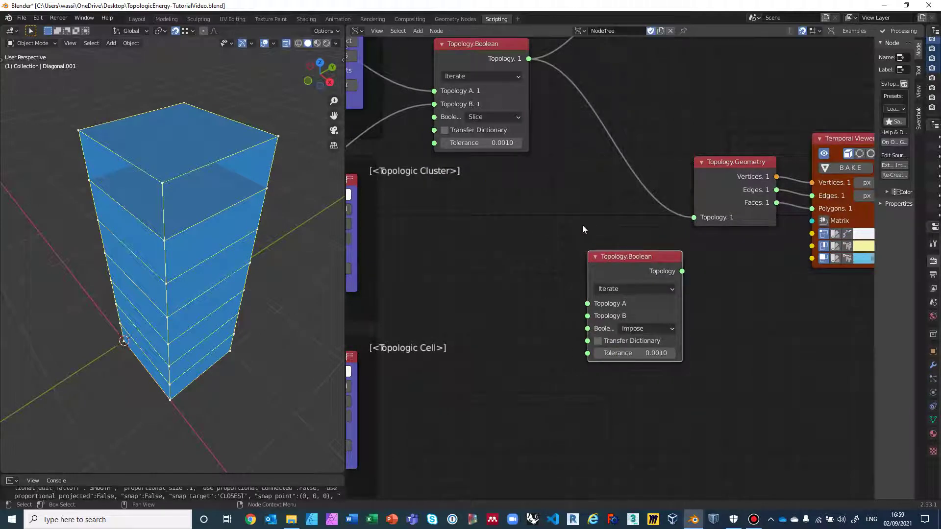
# Step: Try feeding the Slice Boolean's topology into Topology A and the Core's Matrix Apply vertices into Topology B of the Impose Boolean
pyautogui.scroll(-2, 572, 219)
pyautogui.moveTo(546, 103); pyautogui.dragTo(592, 296)
pyautogui.moveTo(520, 260); pyautogui.dragTo(598, 218, button='middle')
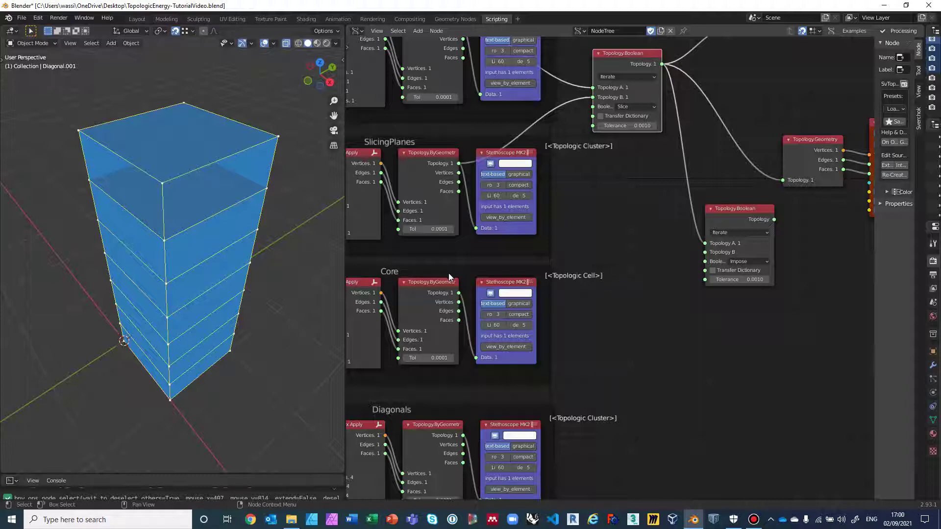
pyautogui.moveTo(381, 292); pyautogui.dragTo(705, 252)
# Step: Link the Impose Boolean's Topology output to the Topology.Geometry node
pyautogui.moveTo(757, 226); pyautogui.dragTo(571, 284, button='middle')
pyautogui.moveTo(566, 269); pyautogui.dragTo(597, 239)
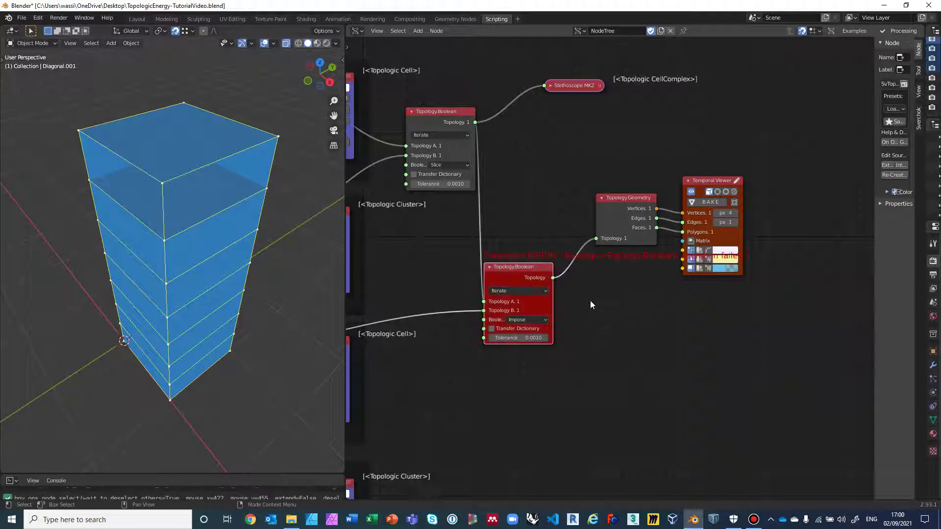
# Step: Trace the links from the Core frame and the Slice Boolean into the Impose Boolean to check its inputs
pyautogui.moveTo(590, 301); pyautogui.dragTo(640, 287, button='middle')
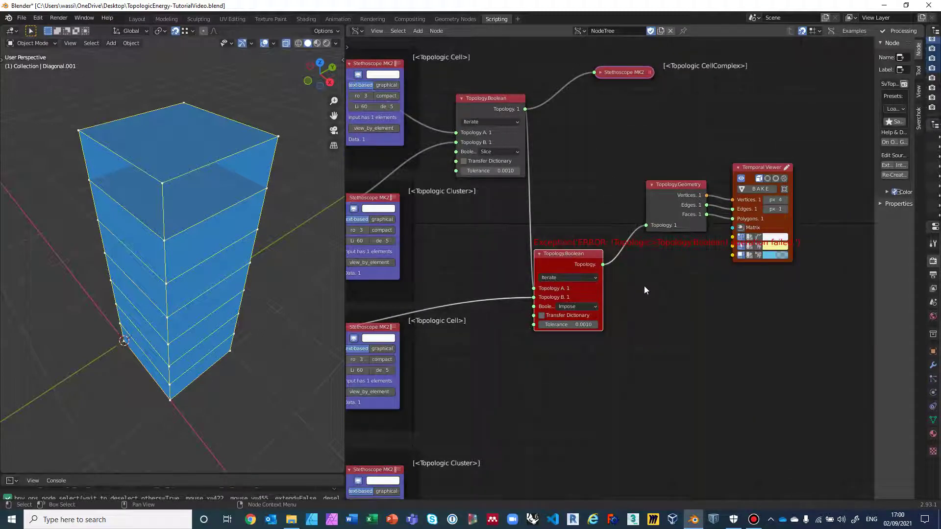
pyautogui.moveTo(644, 286); pyautogui.dragTo(718, 265, button='middle')
pyautogui.moveTo(680, 309); pyautogui.dragTo(671, 309, button='middle')
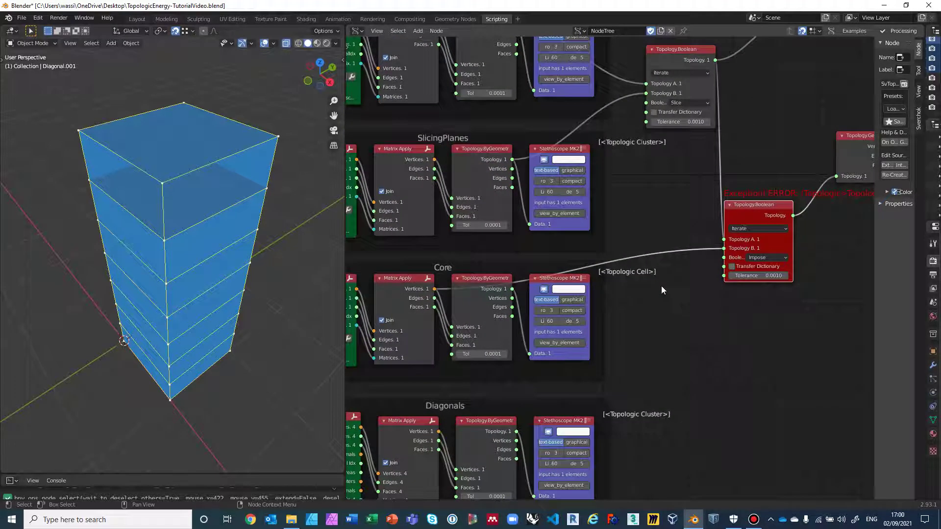
pyautogui.moveTo(666, 285); pyautogui.dragTo(530, 344, button='middle')
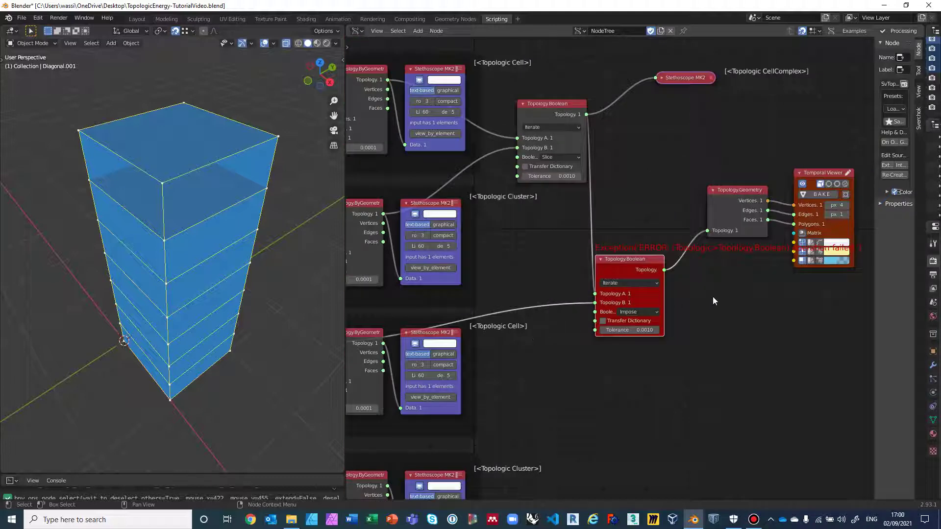
pyautogui.scroll(2, 710, 296)
pyautogui.moveTo(710, 296); pyautogui.dragTo(605, 303, button='middle')
pyautogui.moveTo(538, 269)
pyautogui.mouseDown()
pyautogui.moveTo(545, 313)
pyautogui.moveTo(544, 270)
pyautogui.mouseUp()
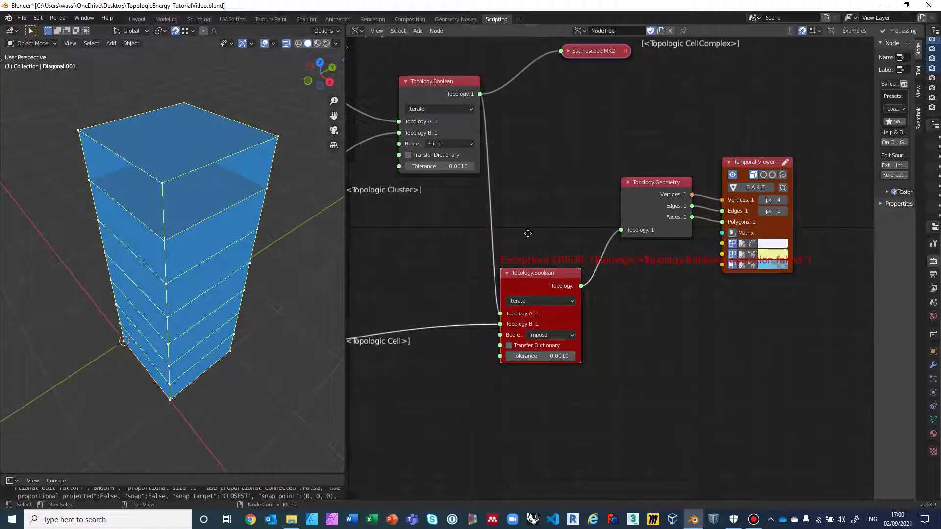
pyautogui.moveTo(525, 233); pyautogui.dragTo(642, 181, button='middle')
pyautogui.scroll(-1, 561, 260)
pyautogui.scroll(-1, 561, 264)
pyautogui.moveTo(560, 263); pyautogui.dragTo(560, 314, button='middle')
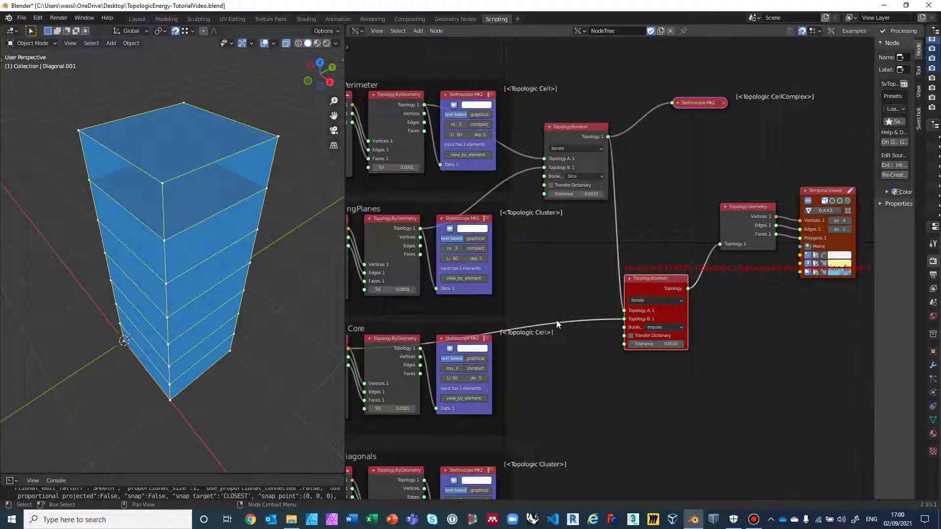
pyautogui.click(754, 520)
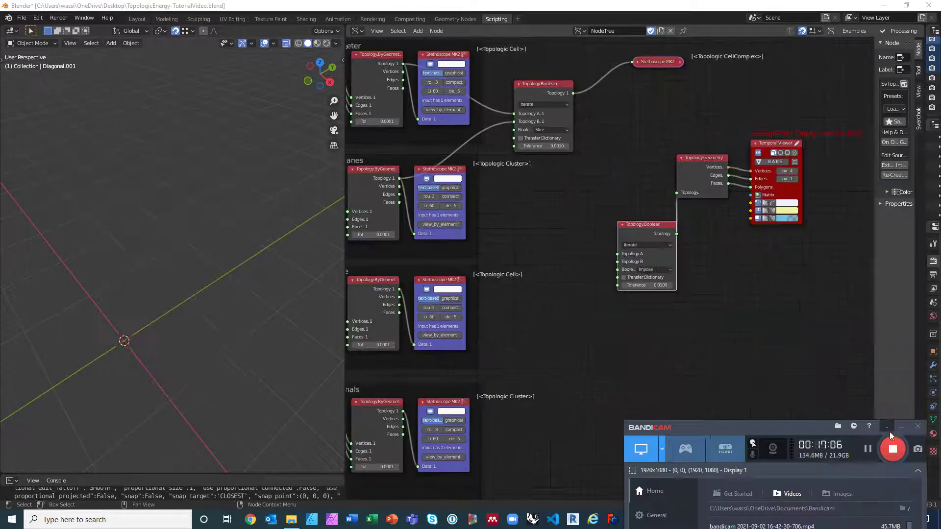
# Step: Reposition the Topology.Geometry and Impose Boolean nodes closer together, leaving space after the Slice Boolean
pyautogui.scroll(1, 721, 337)
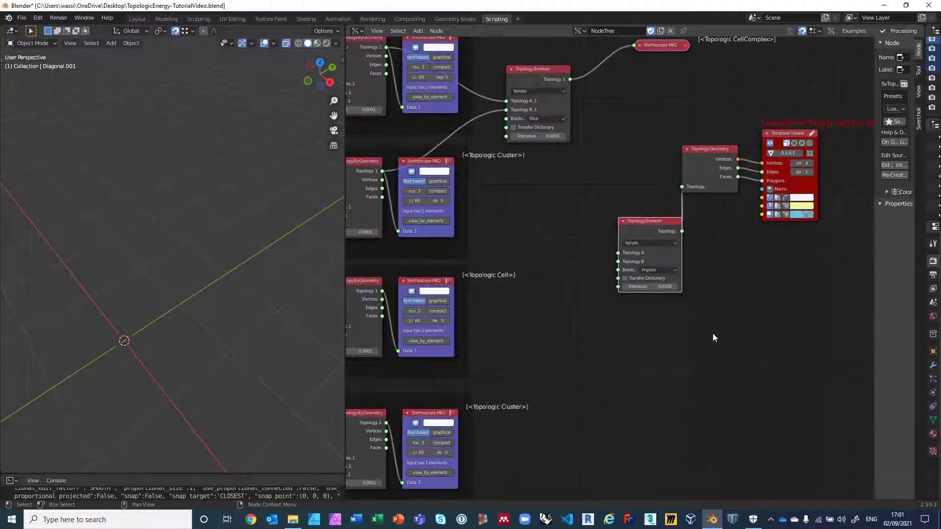
pyautogui.scroll(1, 575, 248)
pyautogui.moveTo(576, 248); pyautogui.dragTo(565, 309, button='middle')
pyautogui.moveTo(638, 276); pyautogui.dragTo(612, 267)
pyautogui.moveTo(567, 255); pyautogui.dragTo(605, 244, button='middle')
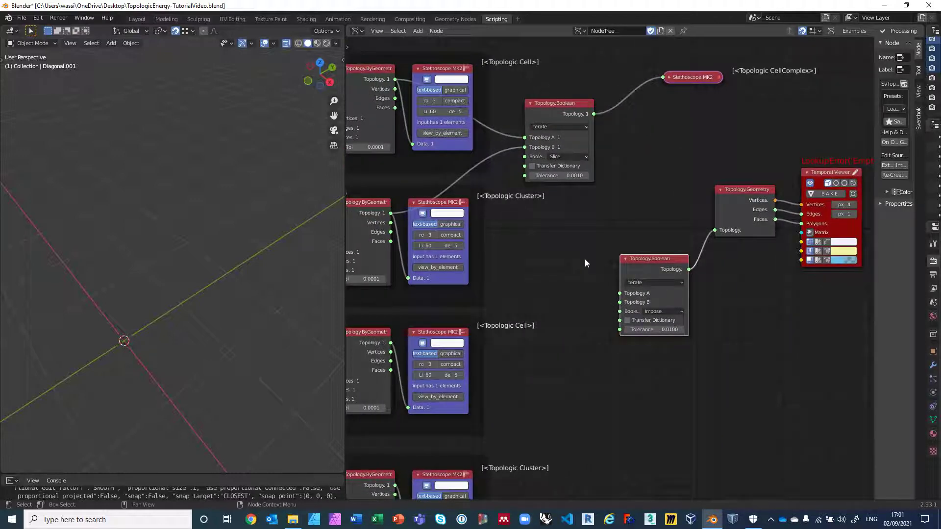
pyautogui.moveTo(728, 198); pyautogui.dragTo(736, 215)
pyautogui.moveTo(665, 254); pyautogui.dragTo(696, 249)
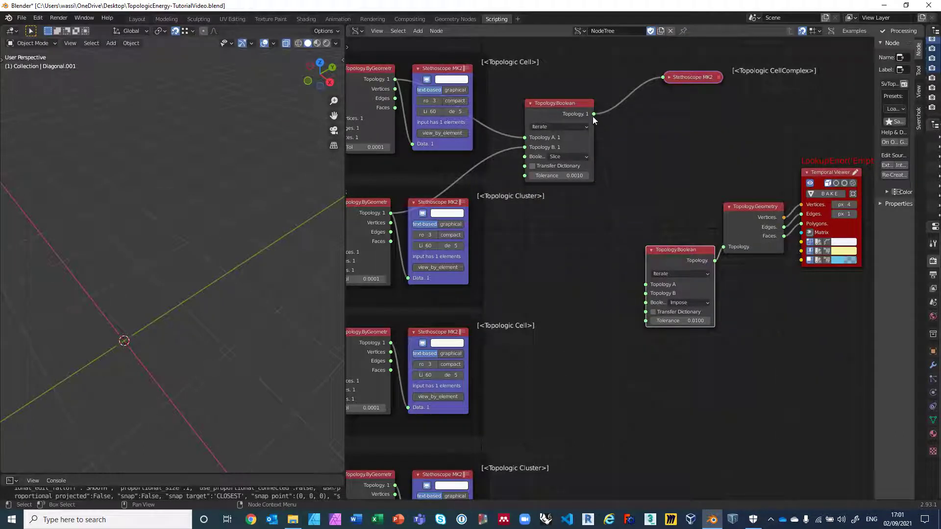
# Step: Link the Slice Boolean's Topology output to Topology A and the Core's Topology output to Topology B of the Impose Boolean
pyautogui.moveTo(594, 113); pyautogui.dragTo(647, 284)
pyautogui.moveTo(572, 293); pyautogui.dragTo(581, 286, button='middle')
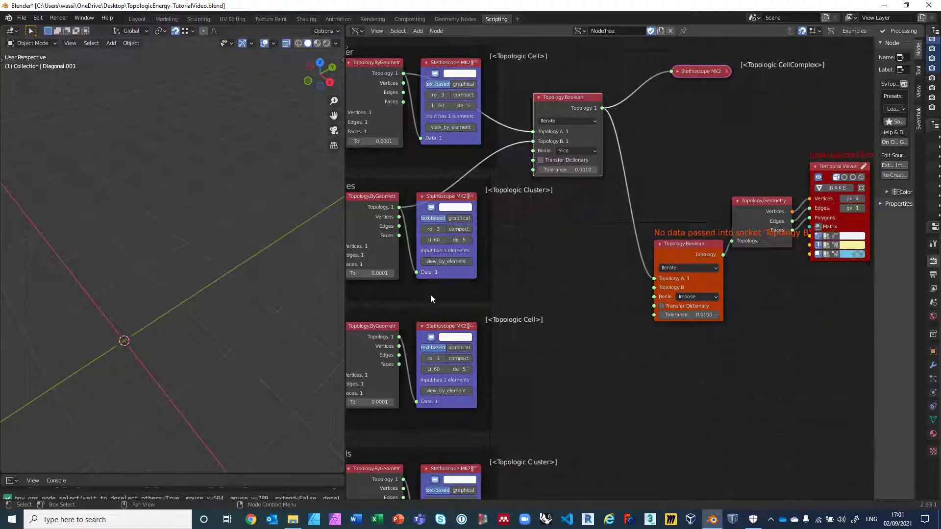
pyautogui.moveTo(400, 337); pyautogui.dragTo(654, 287)
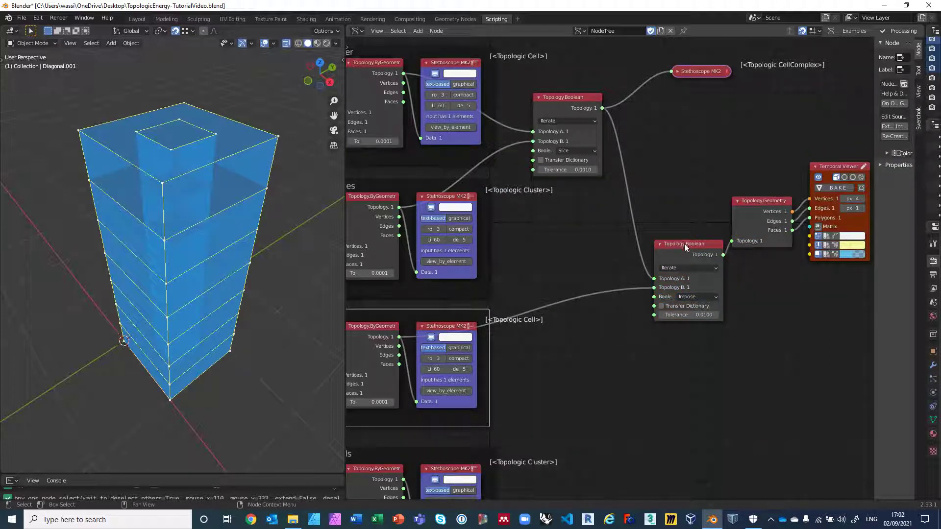
# Step: Reposition the Impose Boolean between the Slice Boolean and Topology.Geometry, and shift Topology.Geometry slightly closer to it
pyautogui.moveTo(684, 243); pyautogui.dragTo(667, 235)
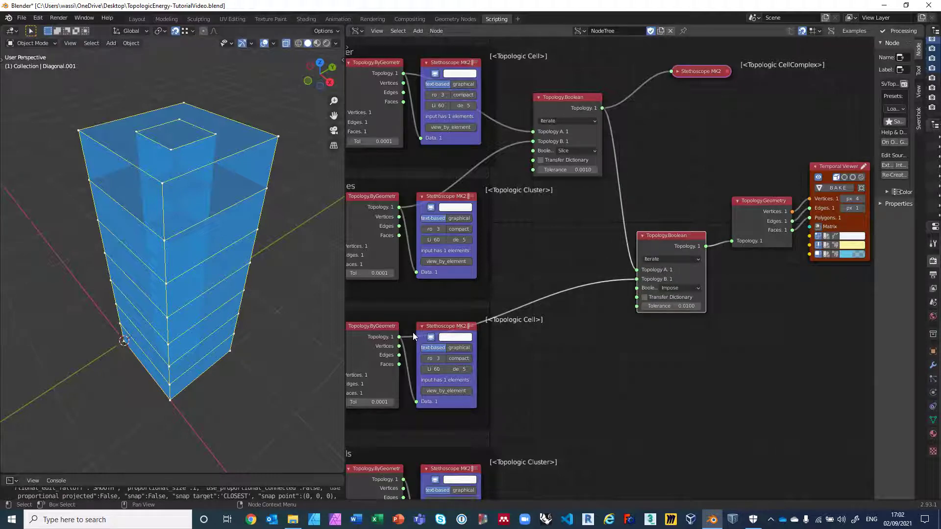
pyautogui.moveTo(522, 321); pyautogui.dragTo(376, 339, button='middle')
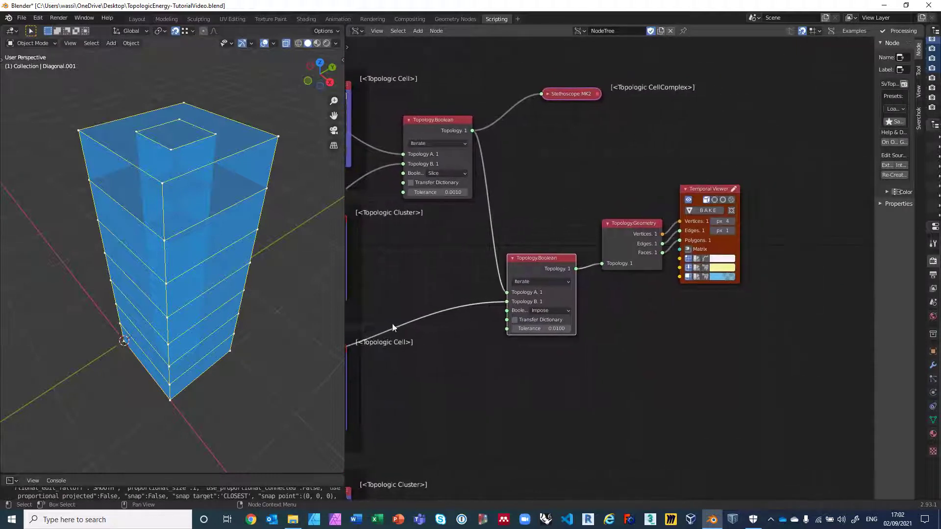
pyautogui.scroll(-2, 393, 317)
pyautogui.scroll(1, 393, 317)
pyautogui.scroll(1, 393, 317)
pyautogui.moveTo(549, 258); pyautogui.dragTo(549, 242)
pyautogui.moveTo(626, 222); pyautogui.dragTo(615, 226)
# Step: Move the collapsed Stethoscope MK2 above Topology.Geometry, feed it from the Impose Boolean's Topology output, and inspect the tower in 3D
pyautogui.moveTo(573, 205); pyautogui.dragTo(559, 243, button='middle')
pyautogui.moveTo(571, 265); pyautogui.dragTo(612, 172)
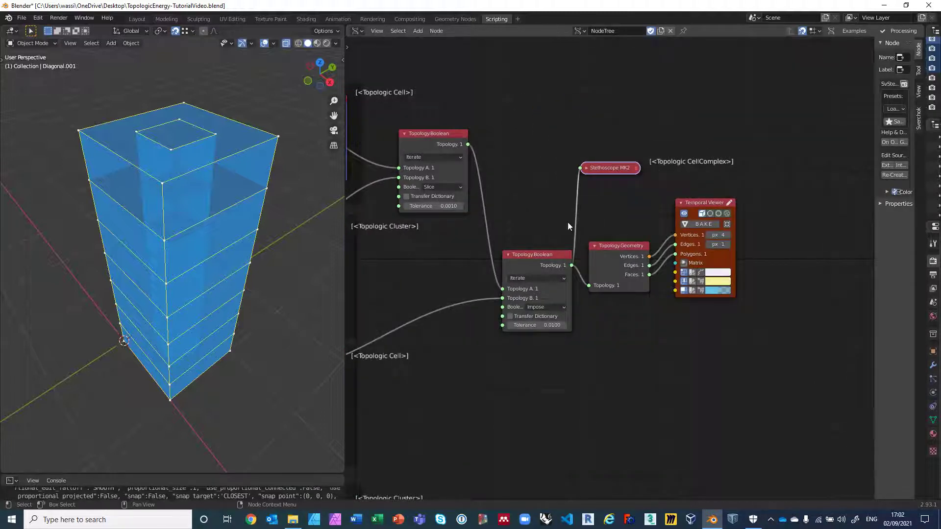
pyautogui.moveTo(255, 230); pyautogui.dragTo(202, 247, button='middle')
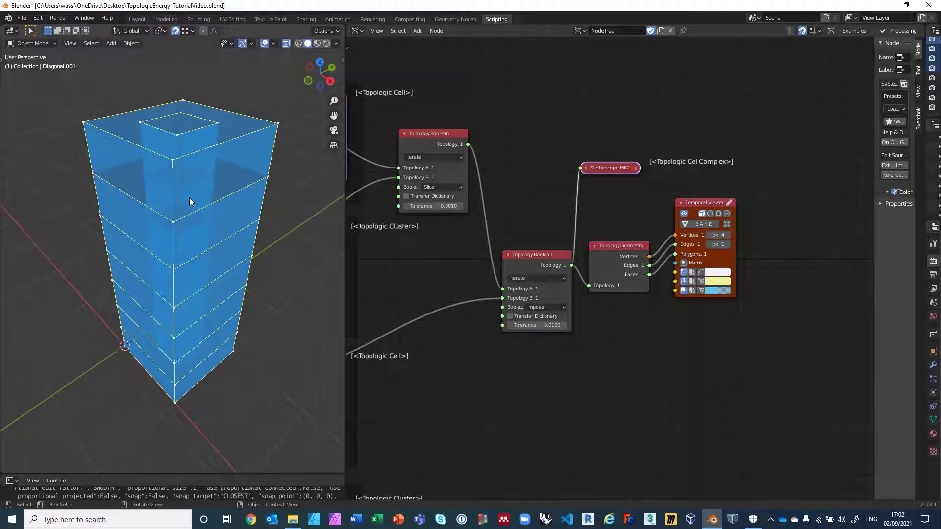
pyautogui.moveTo(448, 346); pyautogui.dragTo(384, 286, button='middle')
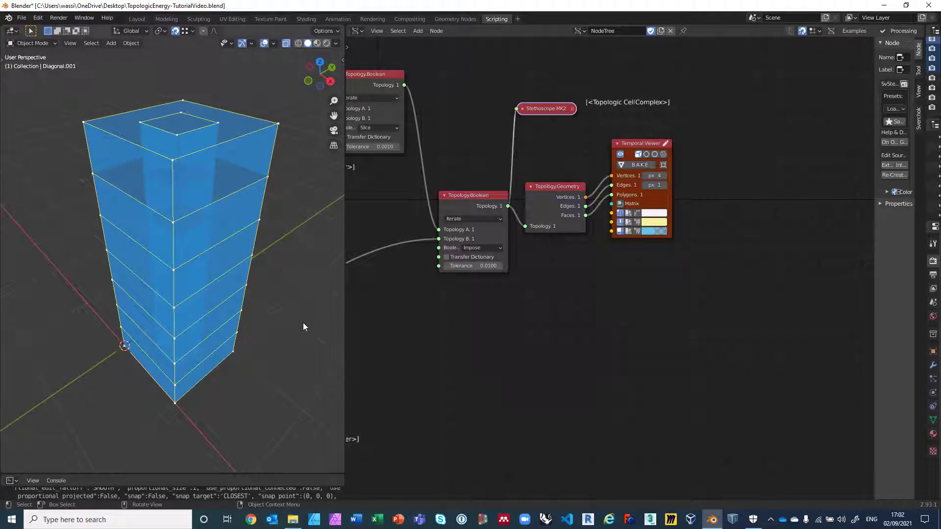
pyautogui.moveTo(186, 298)
pyautogui.mouseDown(button='middle')
pyautogui.moveTo(204, 266)
pyautogui.moveTo(193, 267)
pyautogui.moveTo(184, 308)
pyautogui.mouseUp(button='middle')
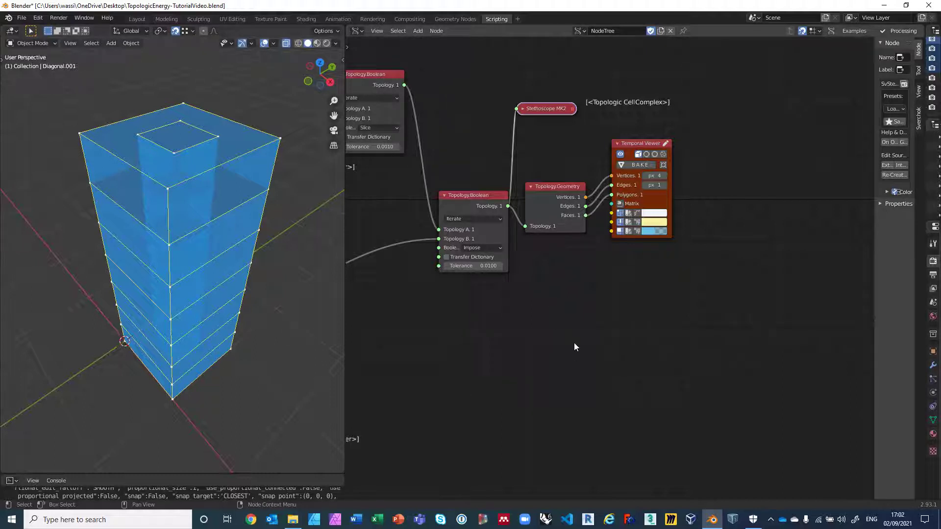
# Step: Add a Topology.Analyze node below Topology.Geometry and feed it the Impose Boolean's Topology output
pyautogui.hotkey('alt', 'space')
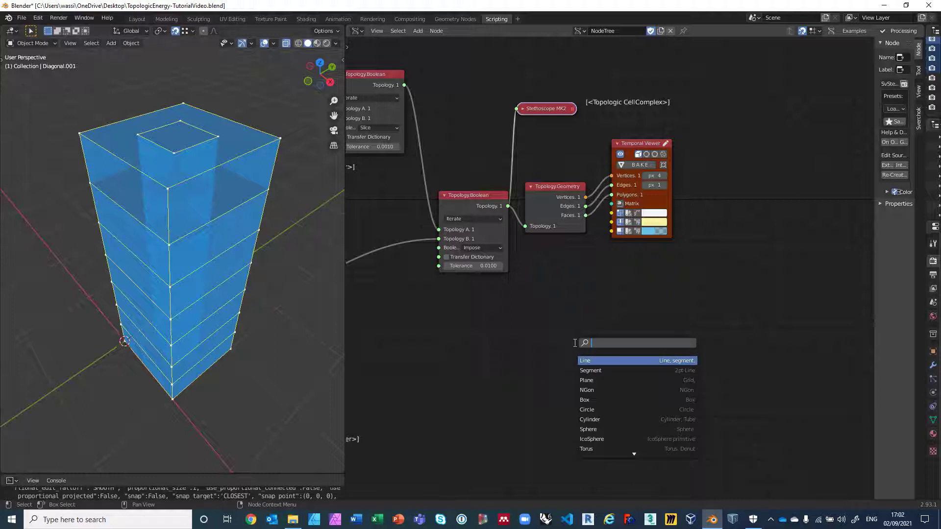
pyautogui.write('Topology.Analy')
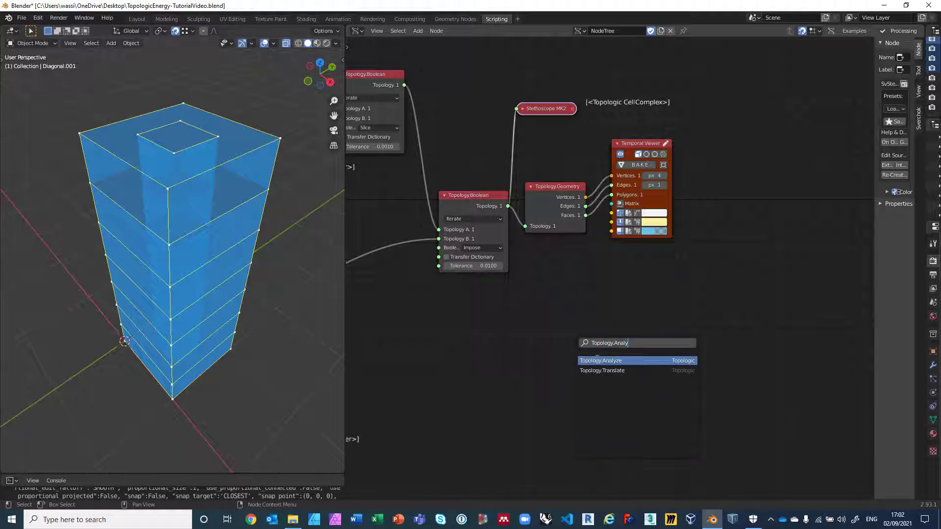
pyautogui.press('Return')
pyautogui.click(566, 310)
pyautogui.moveTo(511, 210); pyautogui.dragTo(543, 320)
# Step: Duplicate the collapsed Stethoscope MK2 beside Topology.Analyze and link the Analysis output to it
pyautogui.click(550, 110)
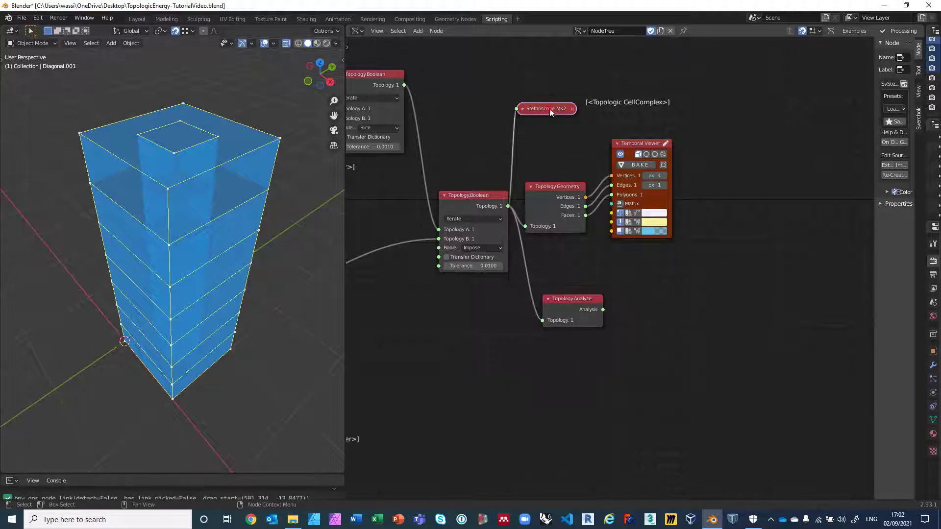
pyautogui.hotkey('shift', 'd')
pyautogui.click(660, 304)
pyautogui.scroll(1, 648, 278)
pyautogui.moveTo(603, 313); pyautogui.dragTo(640, 310)
# Step: Read the overall analysis text for the cell complex's numbers of cells, faces, edges and vertices
pyautogui.moveTo(824, 337); pyautogui.dragTo(711, 316, button='middle')
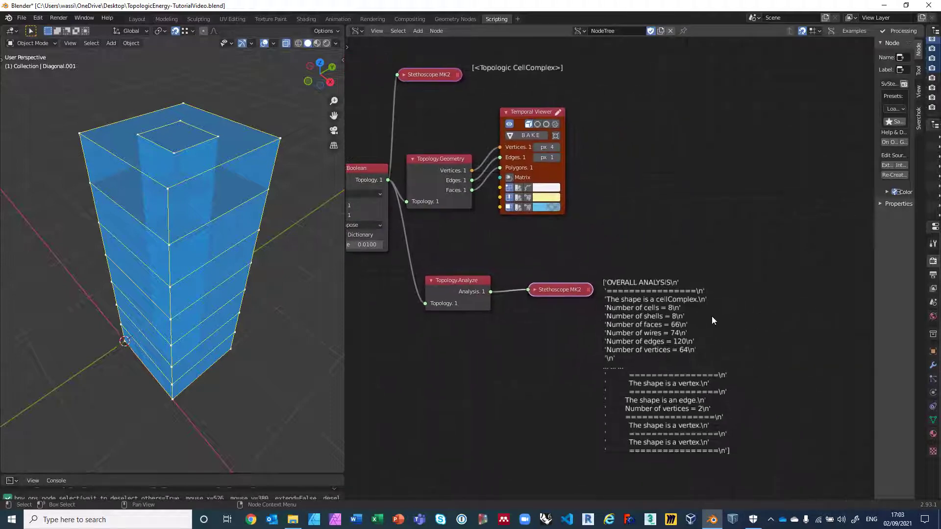
pyautogui.scroll(5, 710, 313)
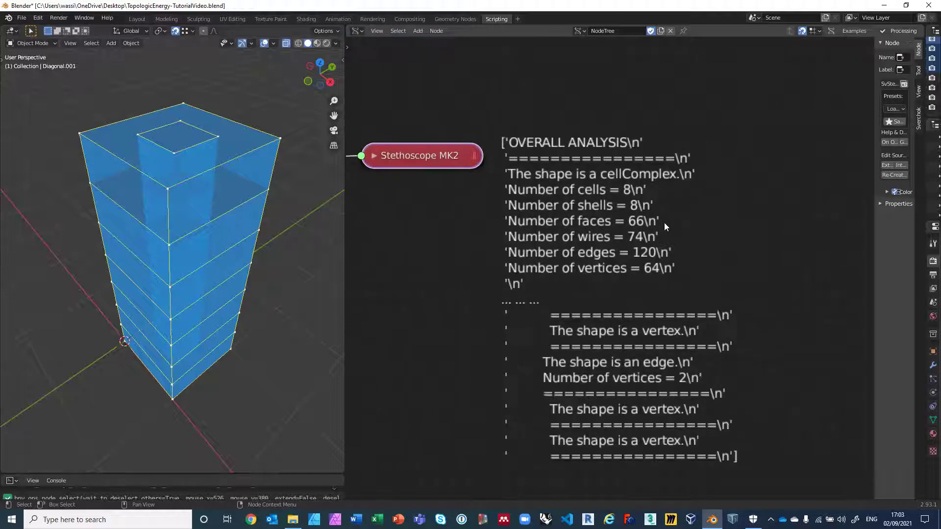
pyautogui.scroll(2, 664, 222)
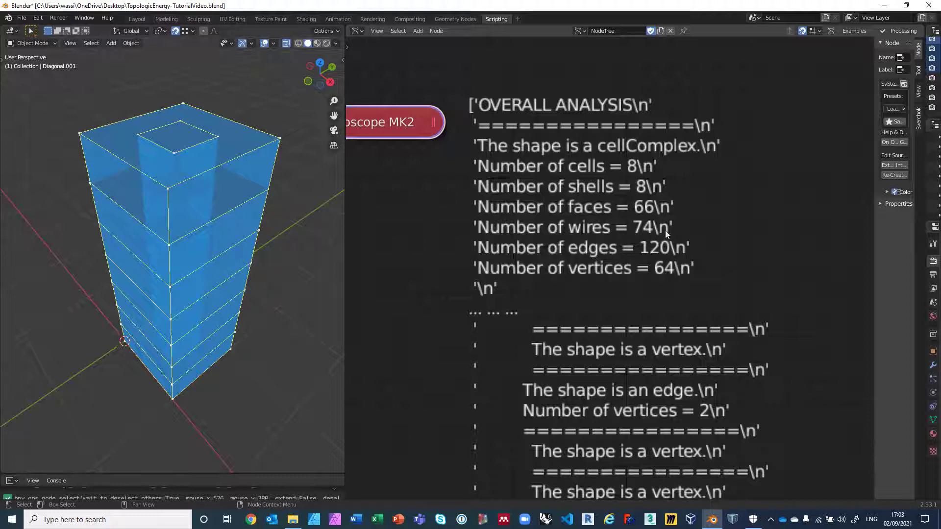
pyautogui.scroll(-2, 602, 271)
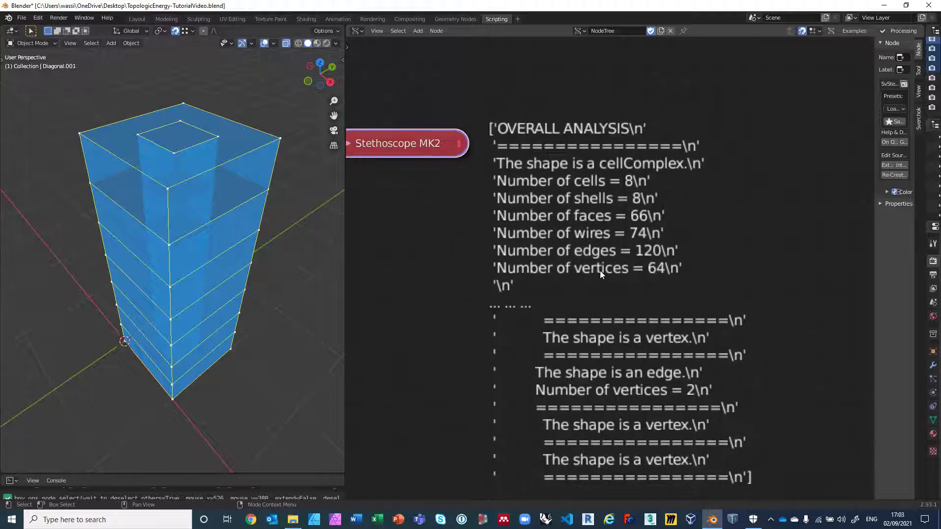
pyautogui.moveTo(438, 279); pyautogui.dragTo(523, 297, button='middle')
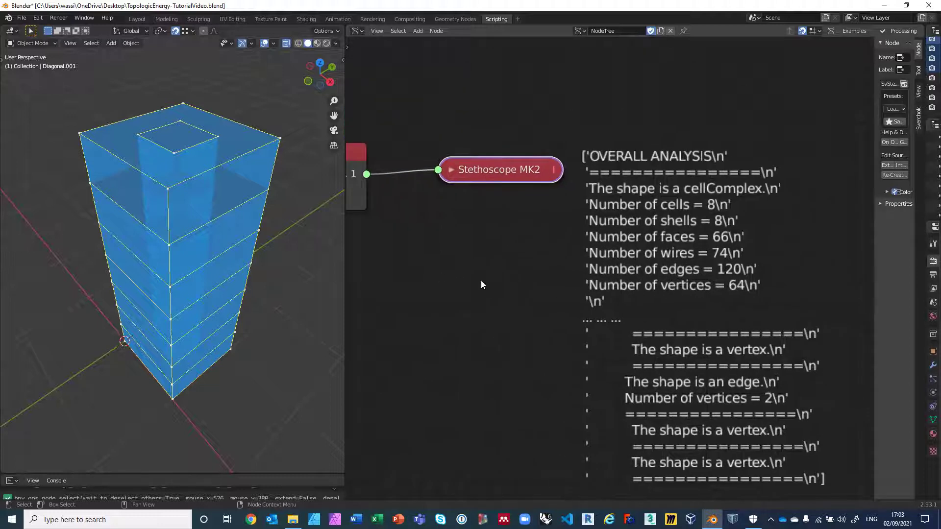
pyautogui.scroll(-2, 473, 275)
pyautogui.scroll(-3, 584, 309)
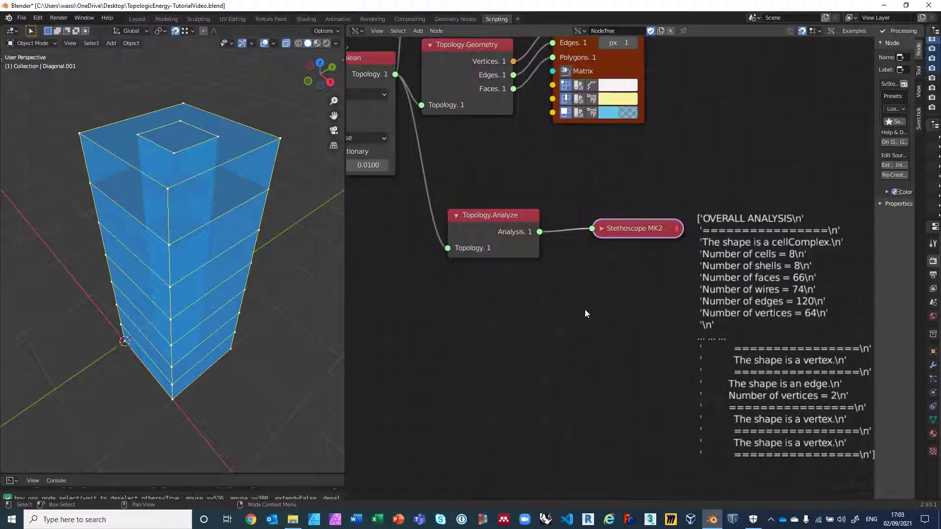
# Step: Delete the Topology.Analyze node and its attached Stethoscope MK2
pyautogui.moveTo(512, 221); pyautogui.dragTo(676, 290)
pyautogui.moveTo(505, 218); pyautogui.dragTo(663, 284)
pyautogui.press('x')
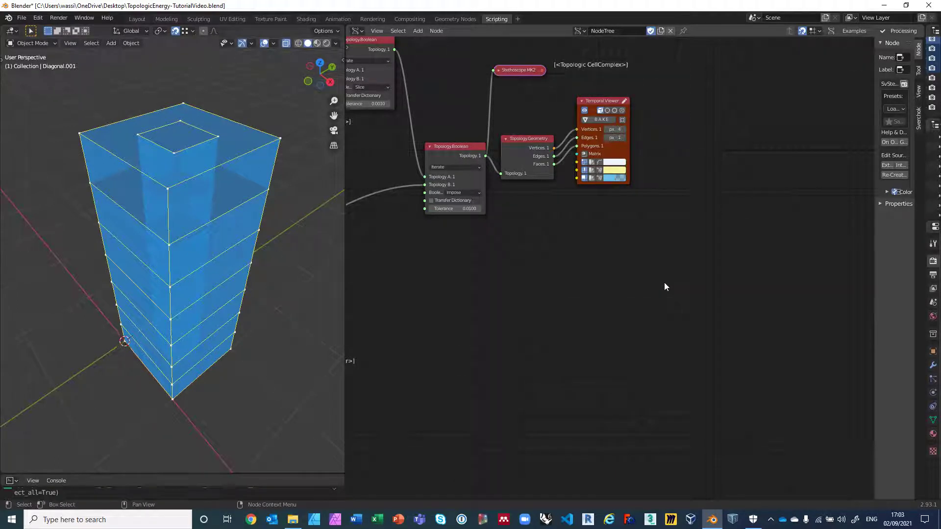
# Step: Add a Topology.SubTopologies node in the empty space below the Topology.Geometry node
pyautogui.scroll(-2, 628, 270)
pyautogui.moveTo(529, 289); pyautogui.dragTo(685, 257, button='middle')
pyautogui.scroll(-3, 627, 276)
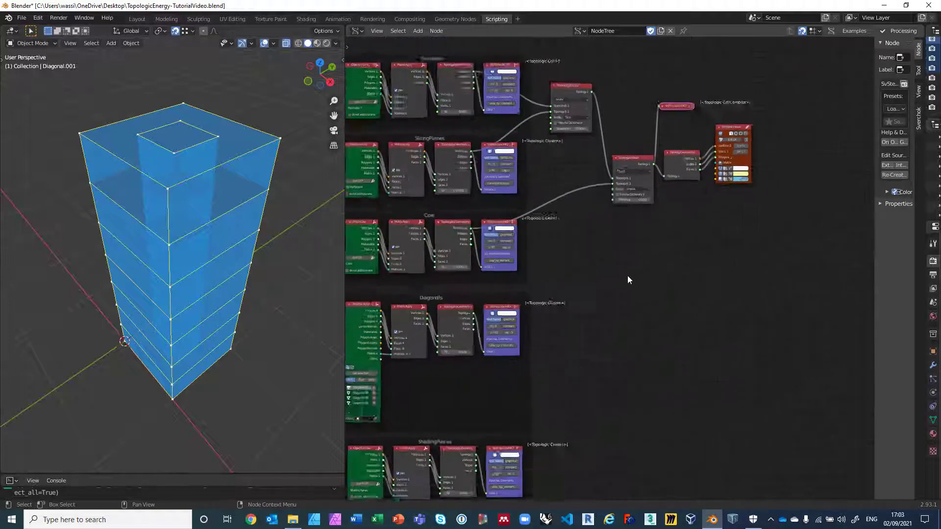
pyautogui.moveTo(613, 286); pyautogui.dragTo(638, 279, button='middle')
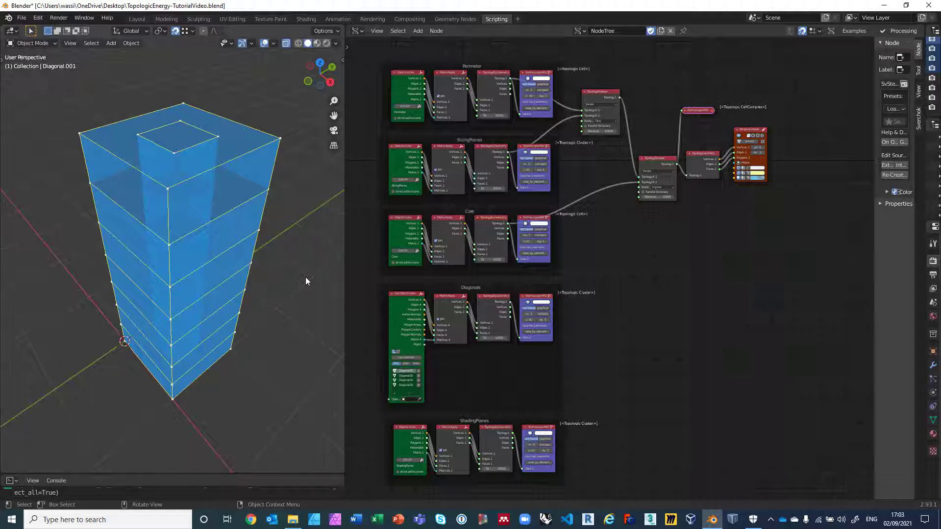
pyautogui.scroll(5, 571, 308)
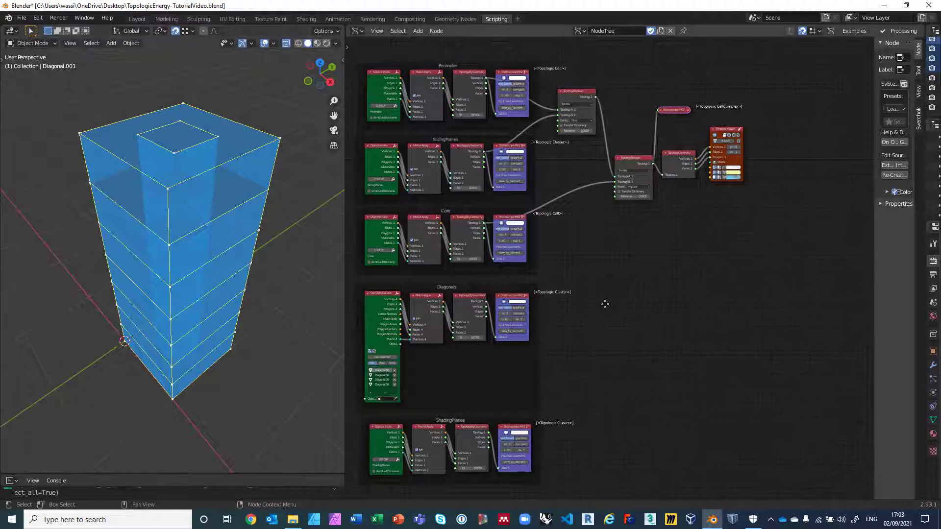
pyautogui.moveTo(572, 312); pyautogui.dragTo(544, 317, button='middle')
pyautogui.scroll(2, 545, 322)
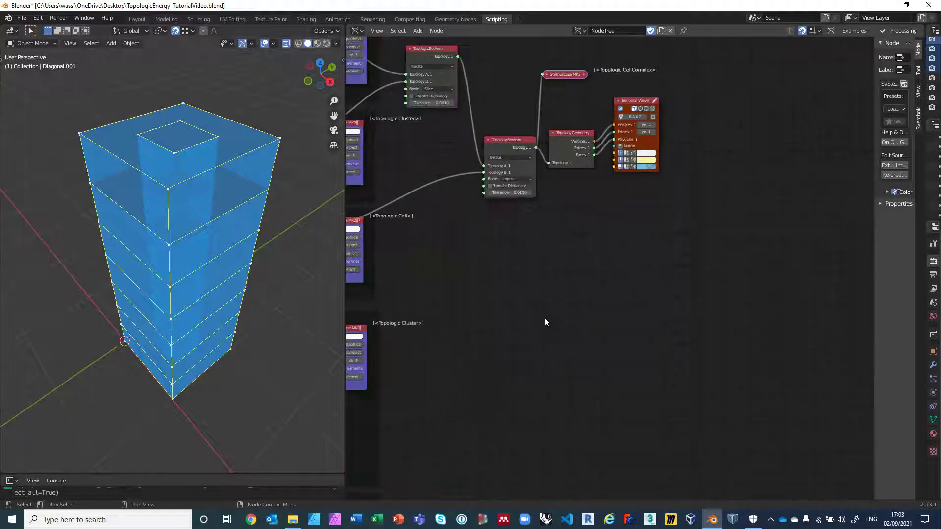
pyautogui.hotkey('alt', 'space')
pyautogui.write('Top')
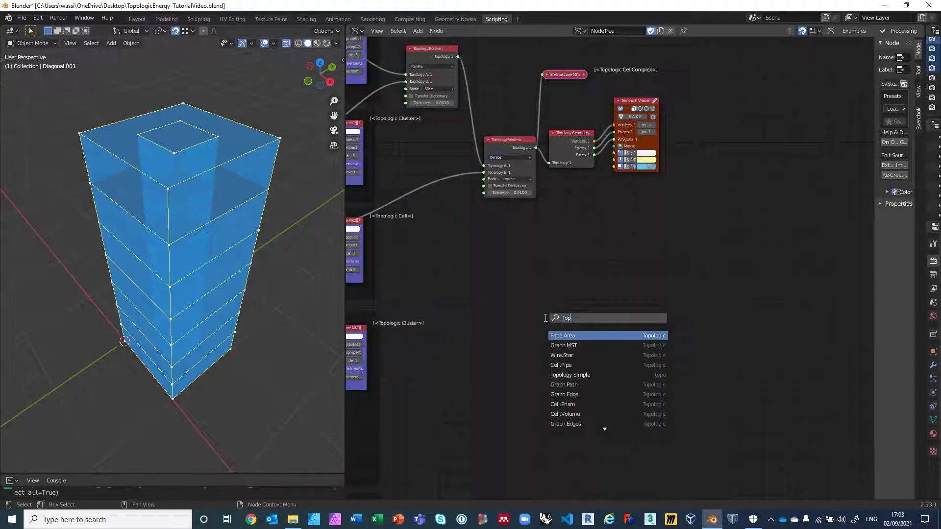
pyautogui.write('ology.Subtop')
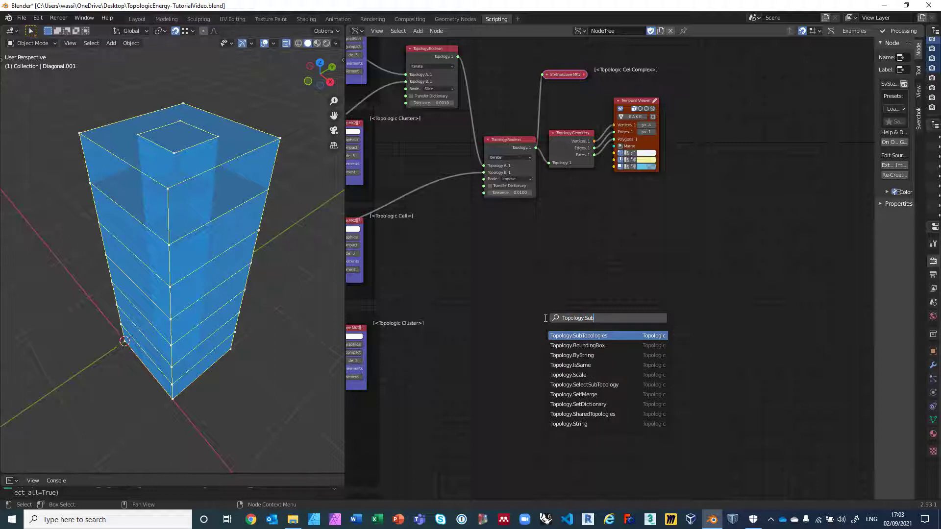
pyautogui.click(578, 336)
pyautogui.click(623, 245)
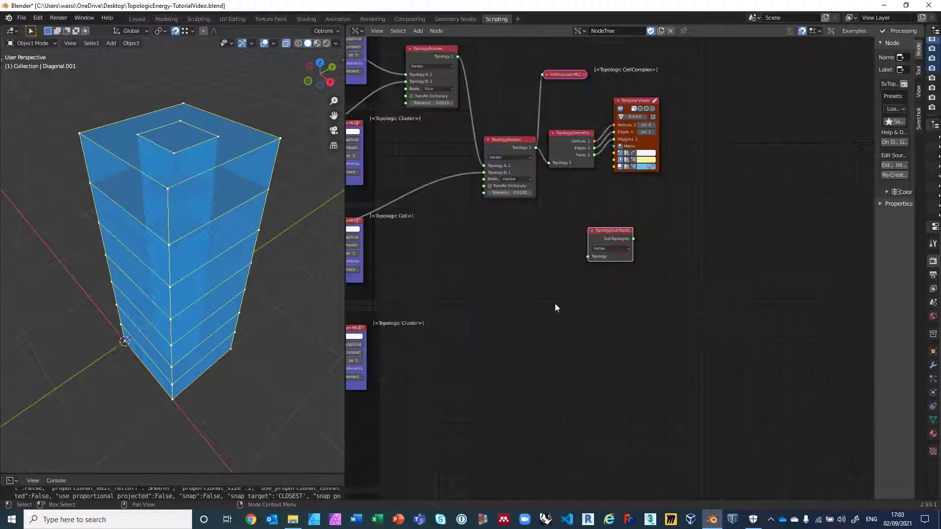
# Step: Set the subtopology type of the Topology.SubTopologies node to Face
pyautogui.moveTo(535, 324); pyautogui.dragTo(584, 353, button='middle')
pyautogui.scroll(-4, 572, 345)
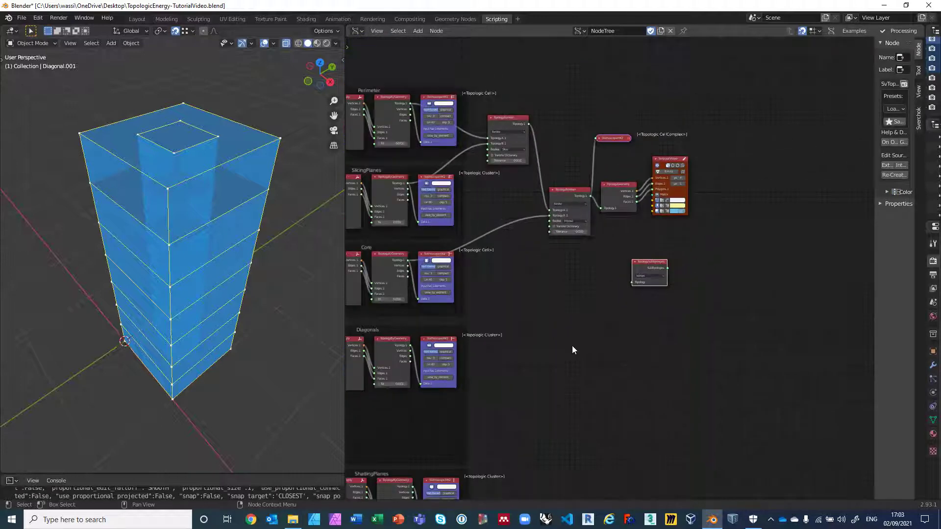
pyautogui.moveTo(509, 340); pyautogui.dragTo(593, 263, button='middle')
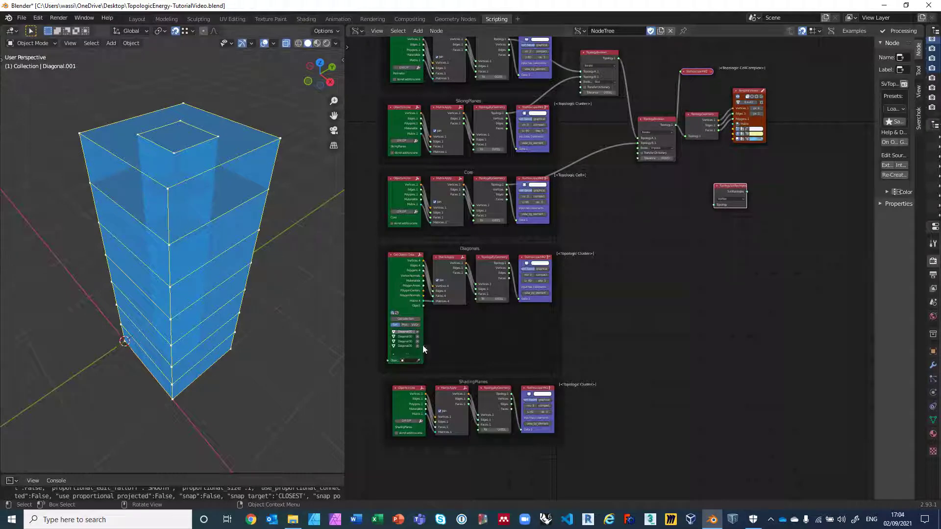
pyautogui.moveTo(660, 320); pyautogui.dragTo(562, 381, button='middle')
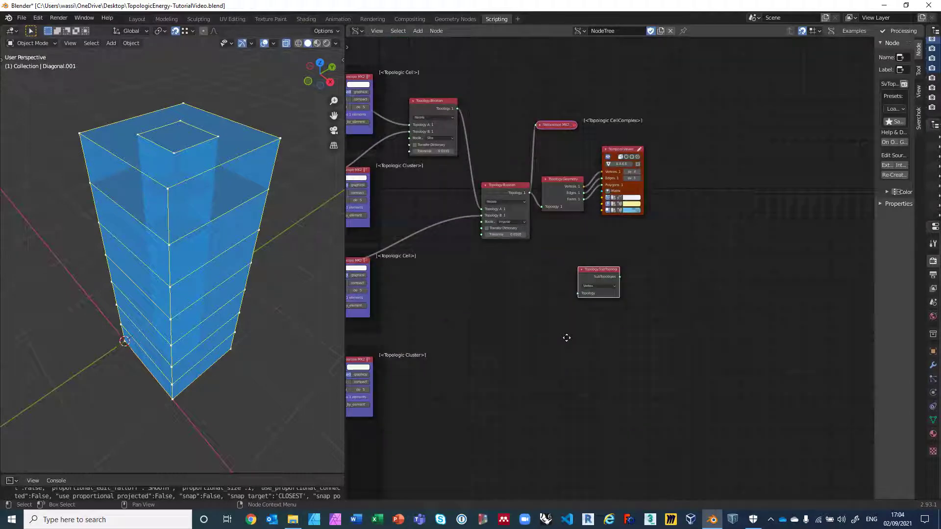
pyautogui.scroll(2, 567, 336)
pyautogui.moveTo(569, 331); pyautogui.dragTo(570, 409, button='middle')
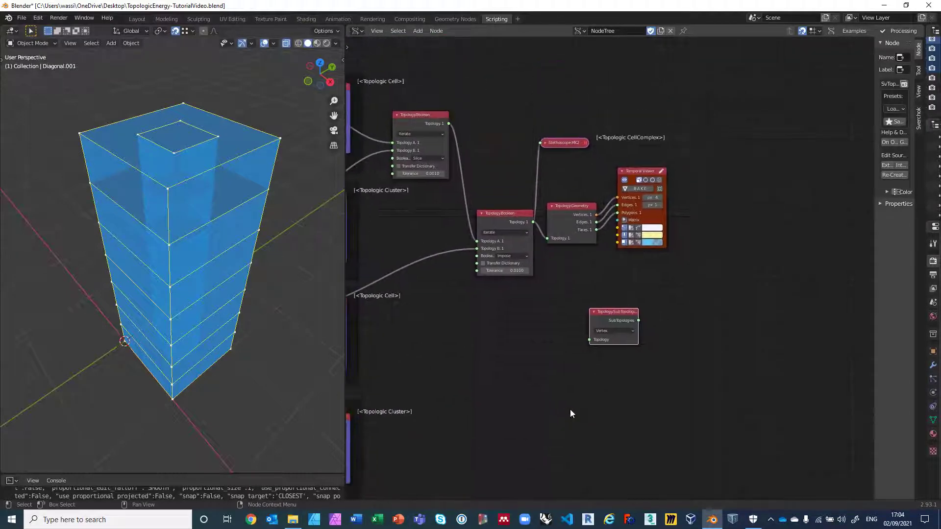
pyautogui.scroll(1, 570, 410)
pyautogui.click(616, 343)
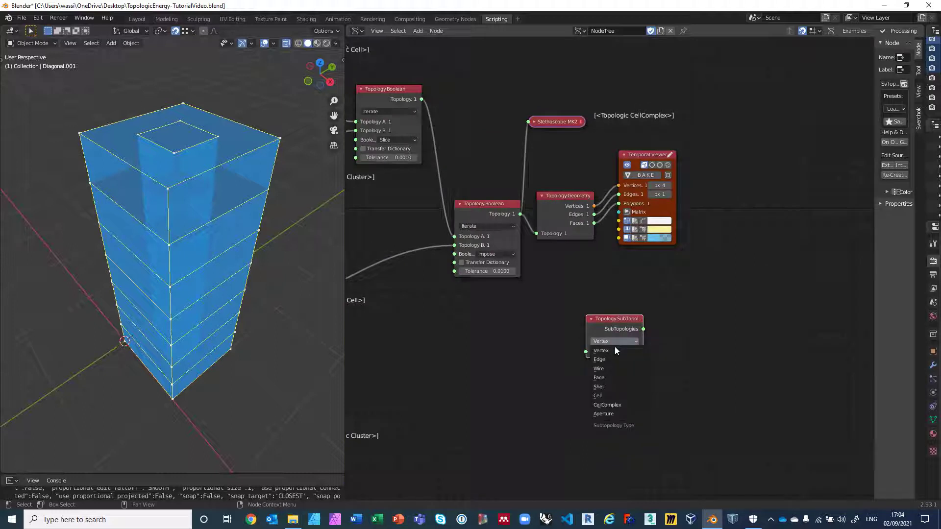
pyautogui.click(606, 378)
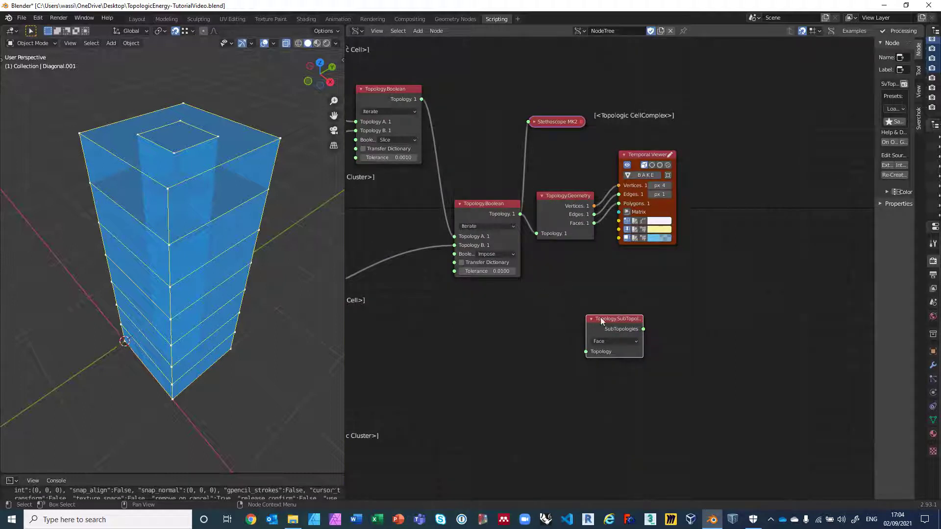
# Step: Keep Face as the subtopology type and link the Impose Boolean's Topology output to the SubTopologies node's Topology input
pyautogui.scroll(4, 601, 310)
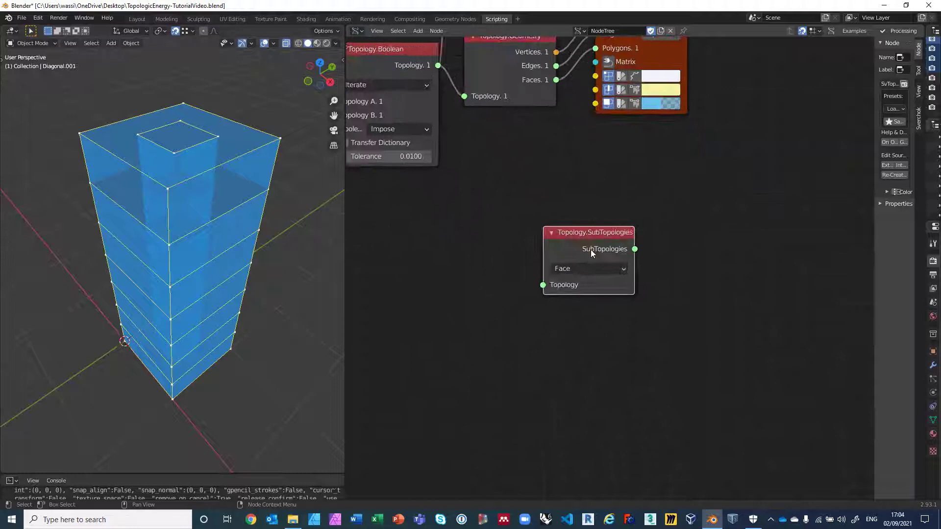
pyautogui.click(575, 269)
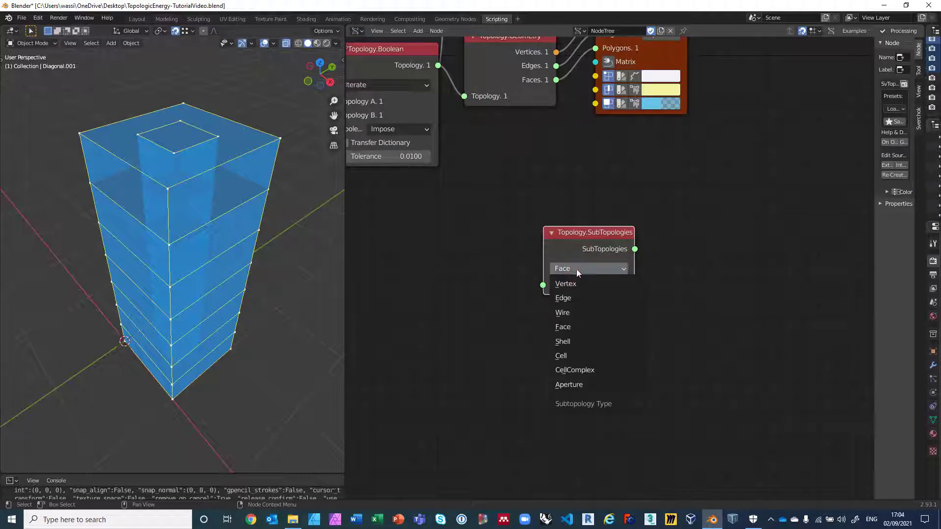
pyautogui.click(568, 328)
pyautogui.scroll(-2, 492, 219)
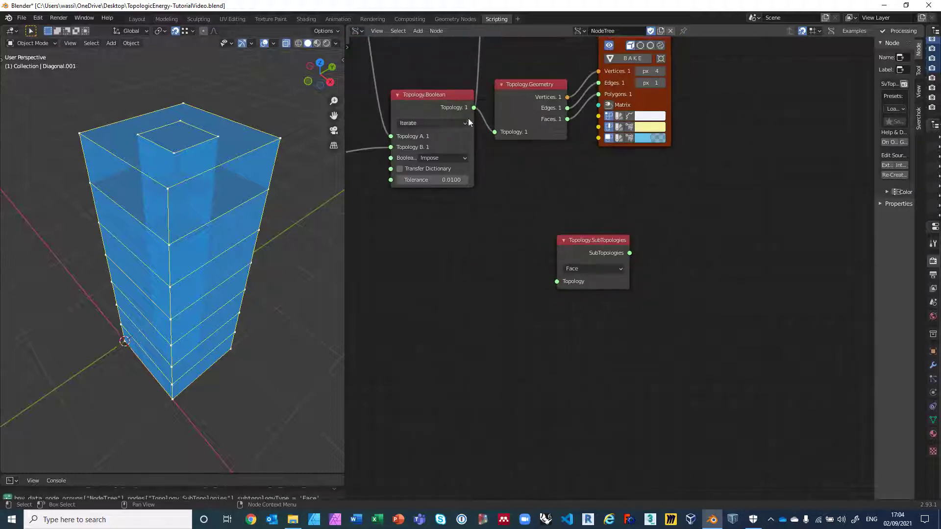
pyautogui.moveTo(474, 107); pyautogui.dragTo(557, 281)
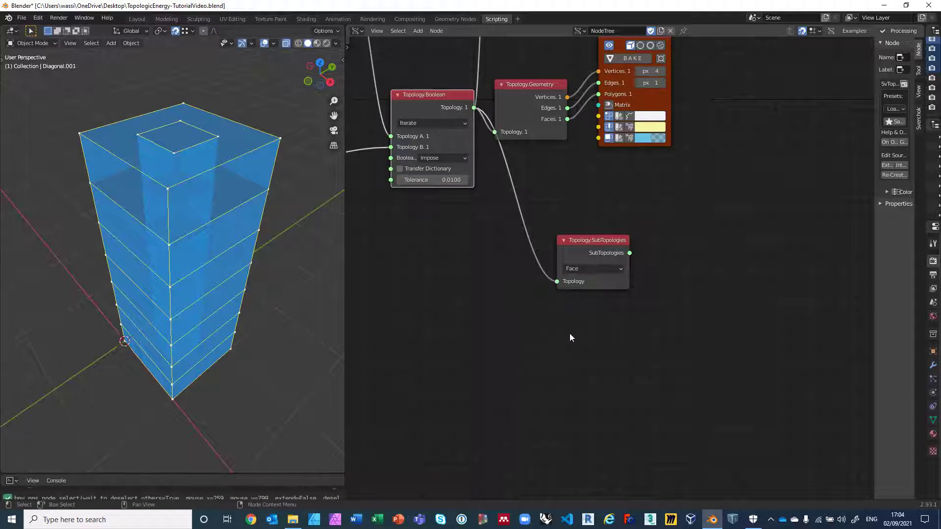
# Step: Add a Stethoscope MK2 node beside the Topology.SubTopologies node and link the SubTopologies output to its Data input
pyautogui.hotkey('alt', 'space')
pyautogui.write('steh')
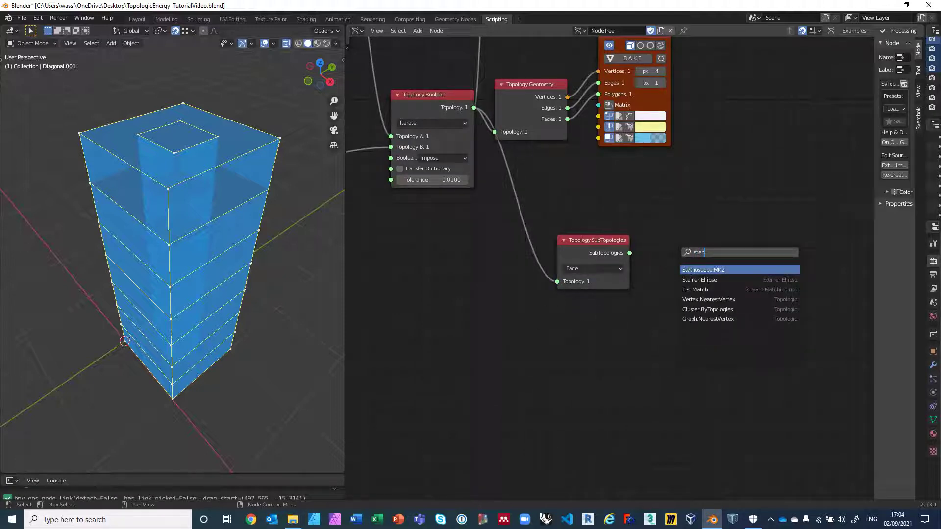
pyautogui.press('Return')
pyautogui.click(686, 221)
pyautogui.moveTo(629, 253); pyautogui.dragTo(676, 309)
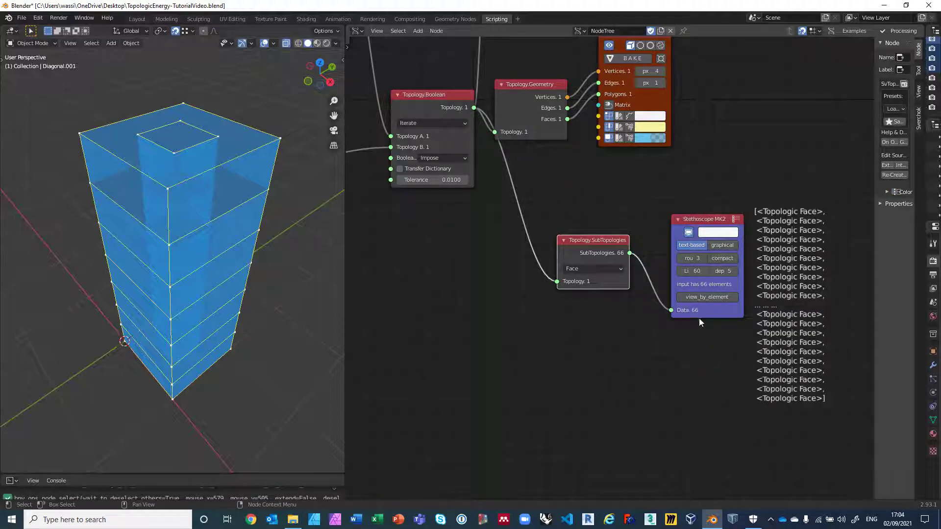
# Step: Duplicate the Topology.SubTopologies node below the original and link the Diagonals group's Topology output to the copy's Topology input
pyautogui.scroll(-6, 650, 368)
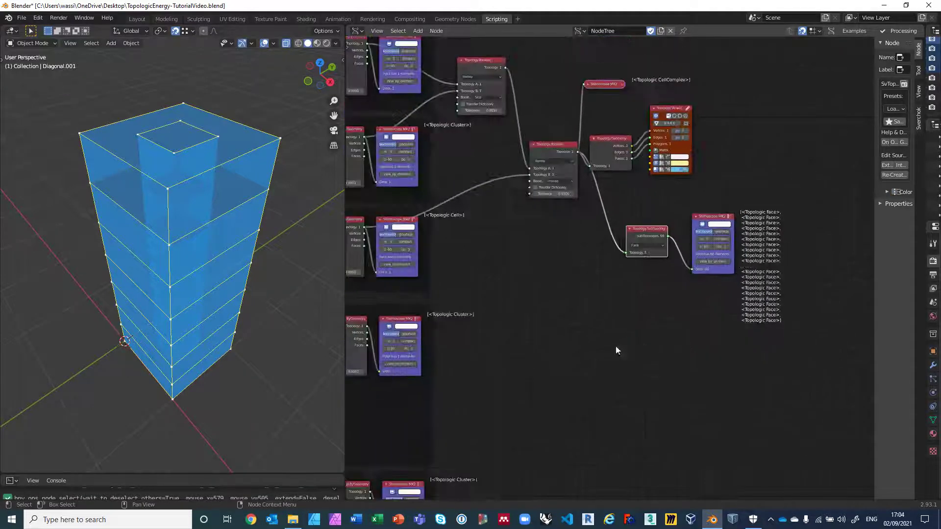
pyautogui.moveTo(591, 322); pyautogui.dragTo(606, 312, button='middle')
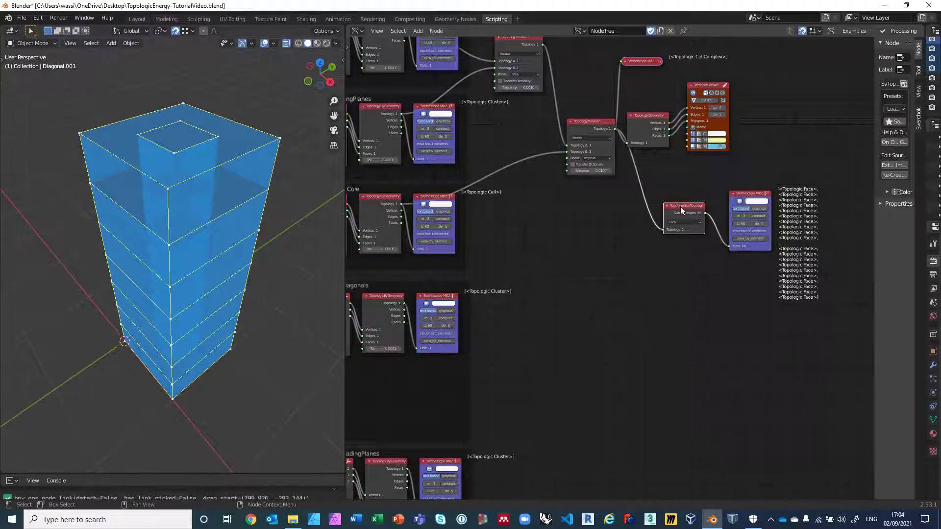
pyautogui.hotkey('shift', 'd')
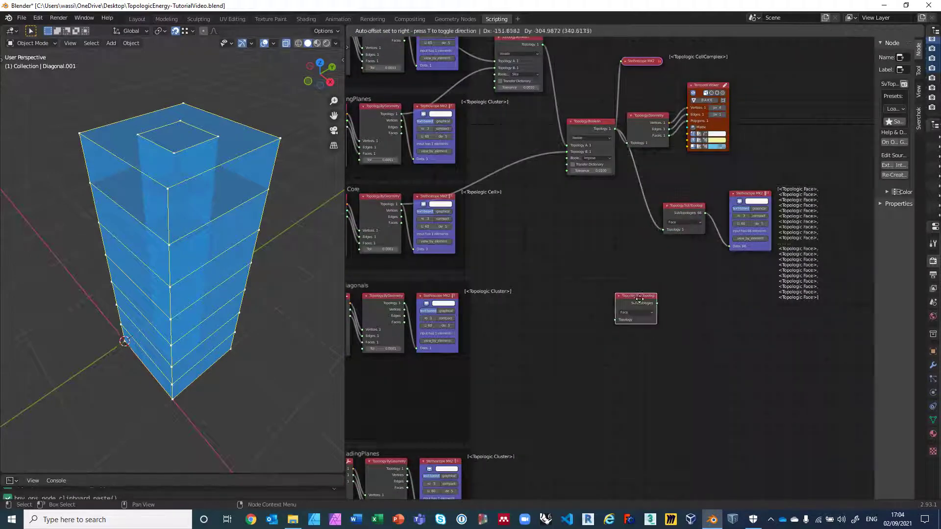
pyautogui.click(650, 297)
pyautogui.scroll(2, 595, 293)
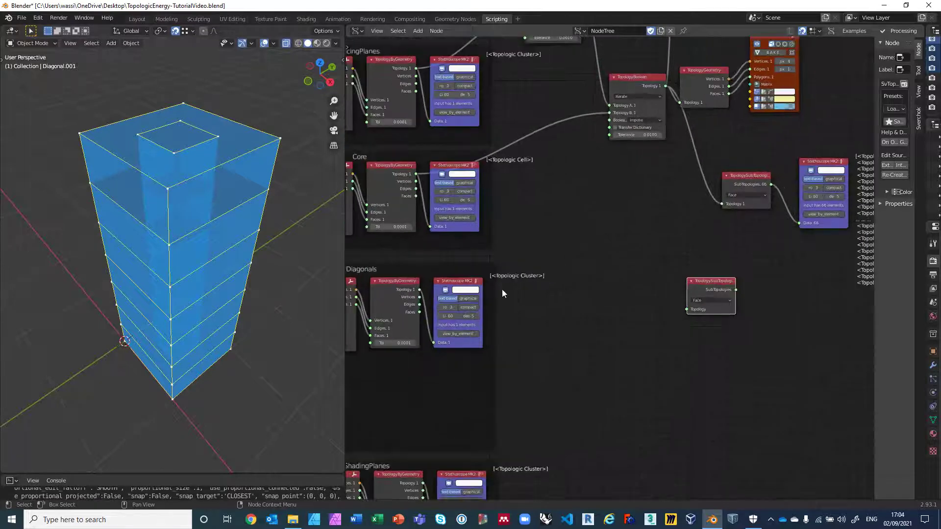
pyautogui.moveTo(419, 290); pyautogui.dragTo(687, 310)
# Step: Duplicate the Stethoscope MK2 node and link the lower SubTopologies node's output to the copy's Data input
pyautogui.moveTo(630, 322); pyautogui.dragTo(438, 291, button='middle')
pyautogui.scroll(3, 568, 316)
pyautogui.click(629, 95)
pyautogui.hotkey('shift', 'd')
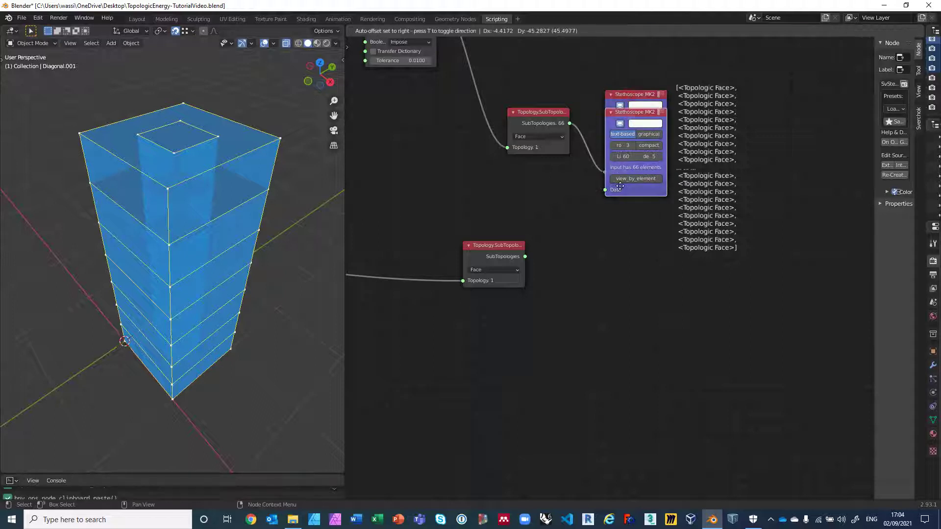
pyautogui.click(590, 257)
pyautogui.moveTo(577, 332); pyautogui.dragTo(578, 332)
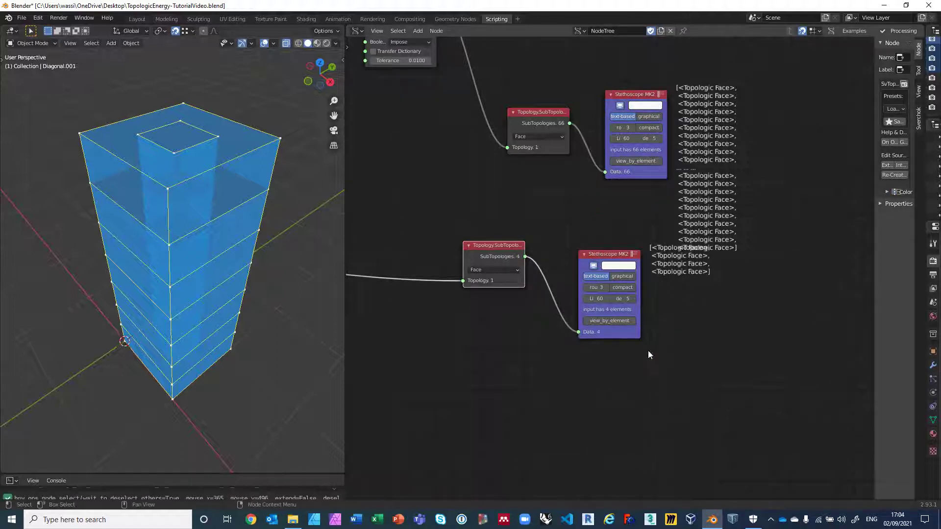
# Step: Add a List Join node and link both SubTopologies outputs to its data inputs, the Boolean faces first and the Diagonals faces second
pyautogui.moveTo(658, 302); pyautogui.dragTo(602, 262, button='middle')
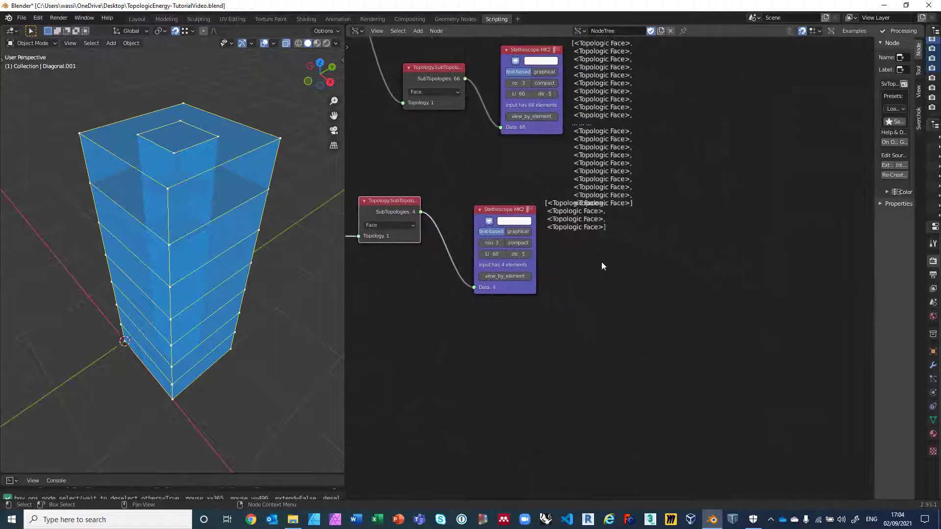
pyautogui.hotkey('alt', 'space')
pyautogui.write('list join')
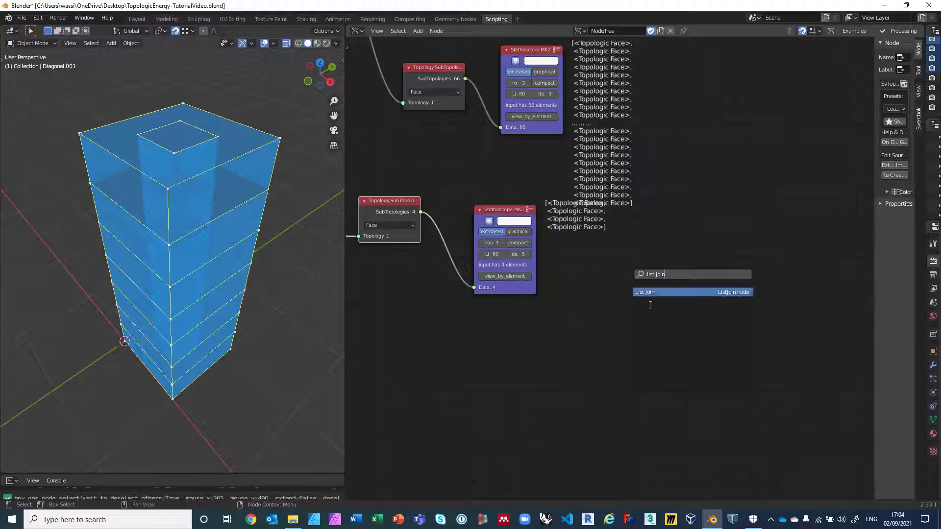
pyautogui.click(648, 292)
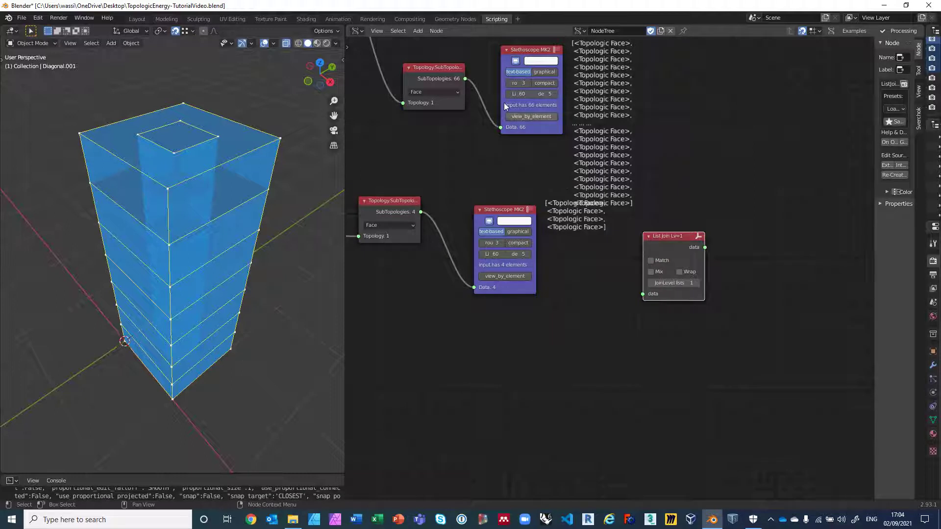
pyautogui.moveTo(465, 79); pyautogui.dragTo(643, 294)
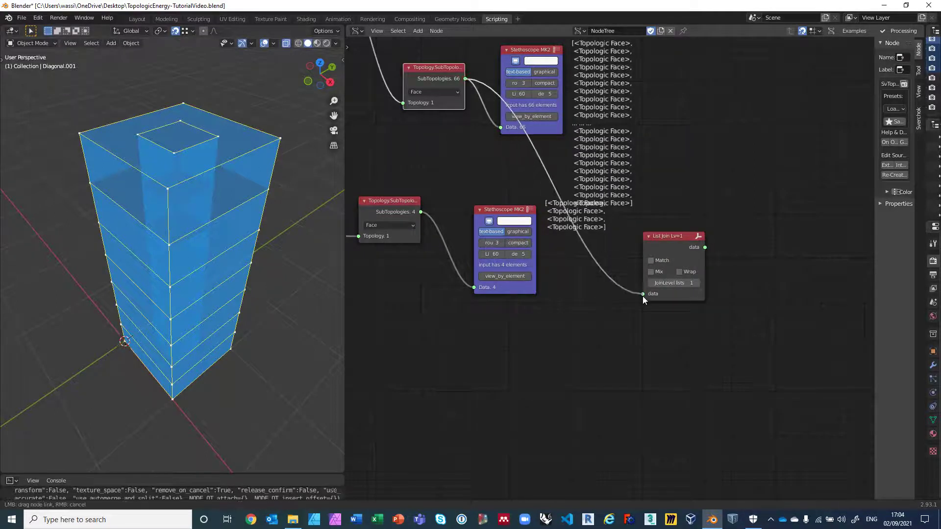
pyautogui.moveTo(420, 212); pyautogui.dragTo(642, 303)
# Step: Move the lower Stethoscope MK2 node past the List Join node and feed it from the List Join's data output instead
pyautogui.moveTo(623, 314); pyautogui.dragTo(535, 320, button='middle')
pyautogui.moveTo(430, 221); pyautogui.dragTo(750, 204)
pyautogui.moveTo(617, 254); pyautogui.dragTo(704, 276)
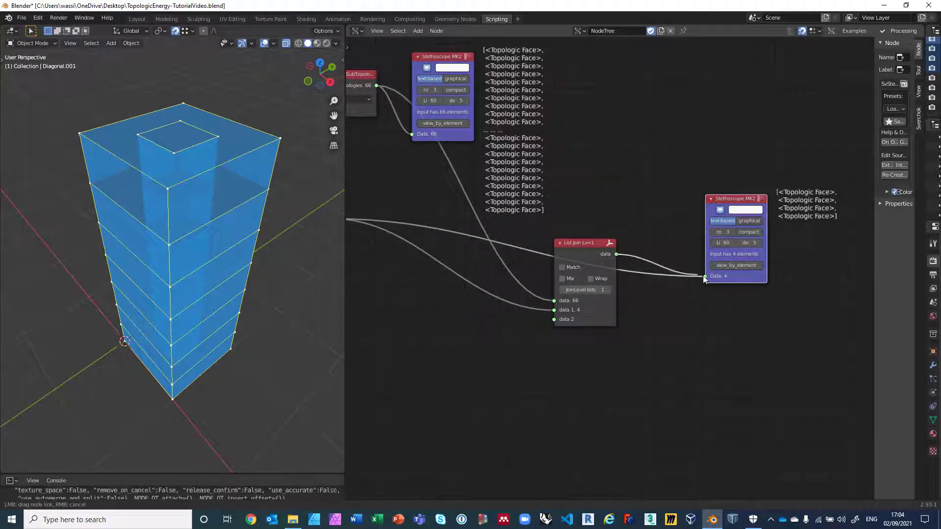
pyautogui.moveTo(700, 326); pyautogui.dragTo(680, 293, button='middle')
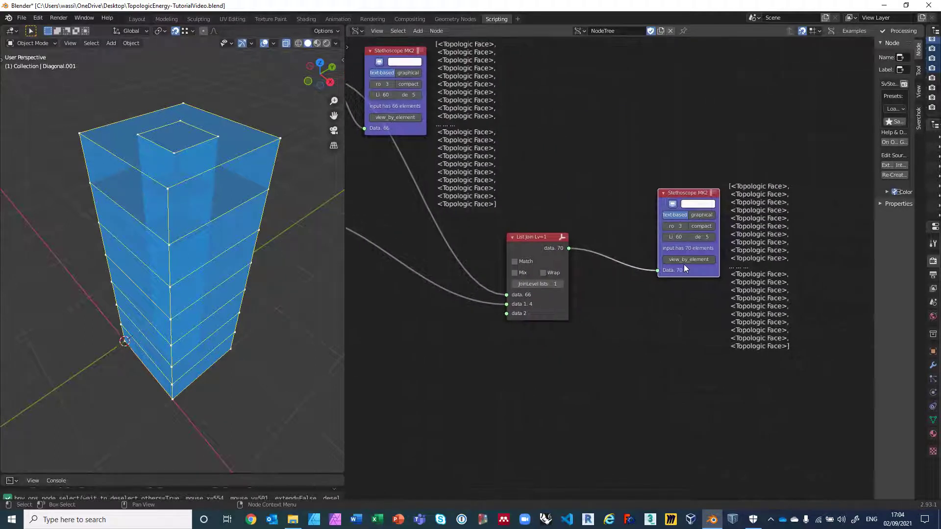
# Step: Collapse the Stethoscope MK2 node attached to the List Join and move it up out of the way
pyautogui.scroll(-2, 633, 307)
pyautogui.moveTo(616, 311); pyautogui.dragTo(564, 332, button='middle')
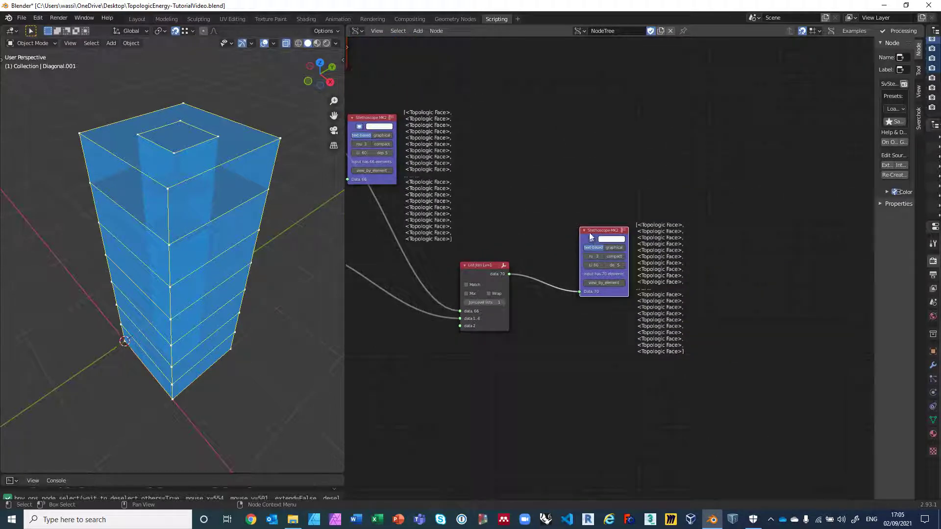
pyautogui.click(583, 230)
pyautogui.moveTo(593, 233); pyautogui.dragTo(579, 205)
# Step: Add a CellComplex.ByFaces node after the List Join and link the joined data to its Faces input
pyautogui.moveTo(586, 296); pyautogui.dragTo(561, 257, button='middle')
pyautogui.scroll(3, 561, 257)
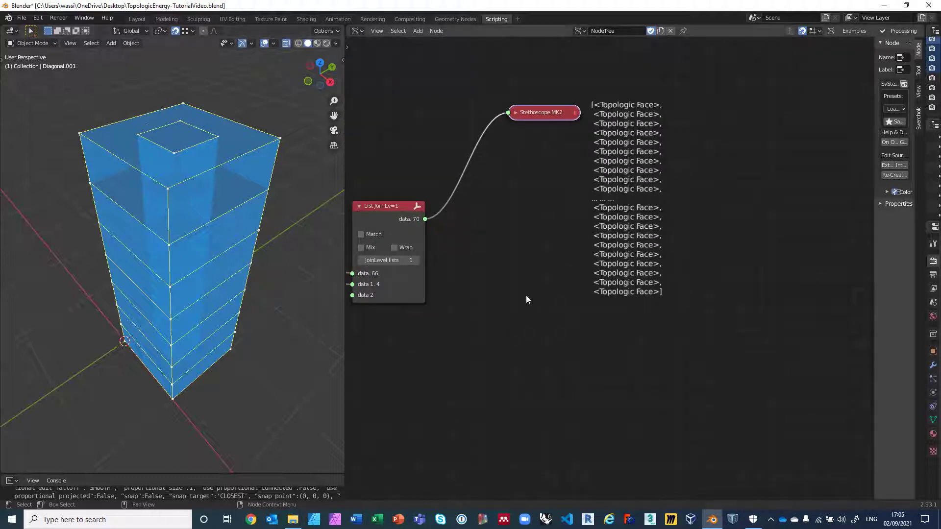
pyautogui.hotkey('alt', 'space')
pyautogui.write('Ce')
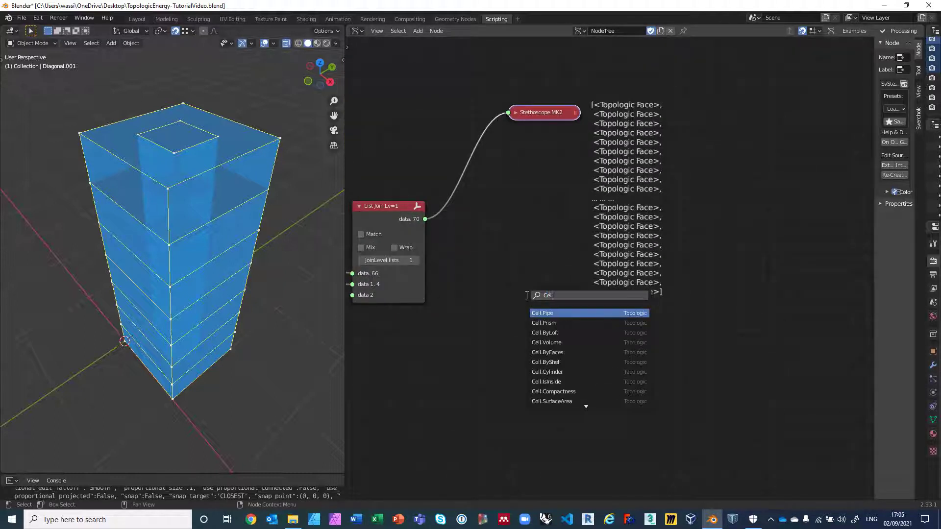
pyautogui.write('llComplex.ByFaces')
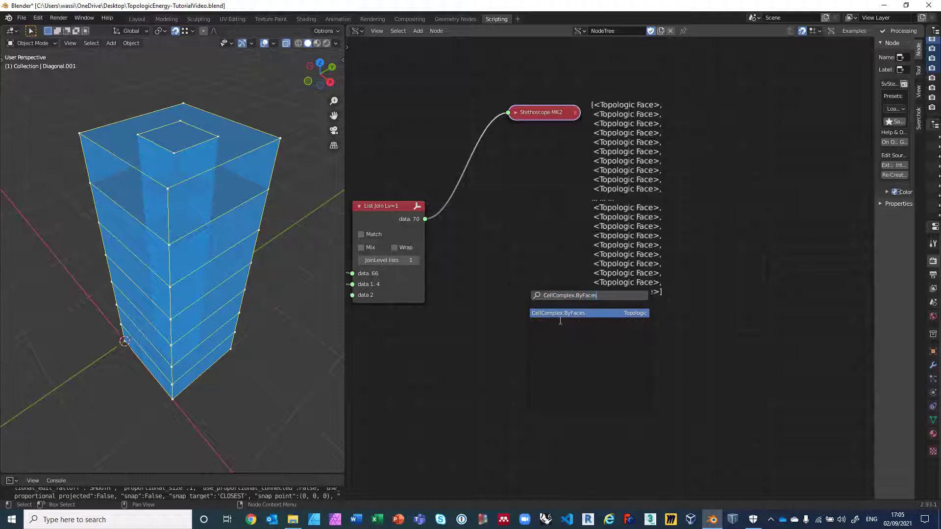
pyautogui.press('Return')
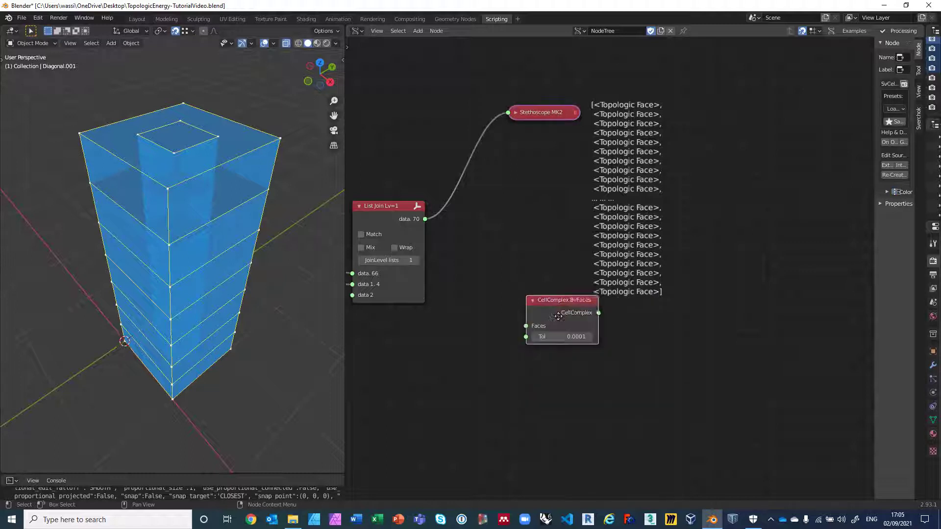
pyautogui.click(527, 287)
pyautogui.scroll(-1, 427, 219)
pyautogui.moveTo(438, 223); pyautogui.dragTo(507, 284)
# Step: Move the Temporal Viewer, the Topology.Geometry node and the CellComplex Stethoscope MK2 beyond the CellComplex.ByFaces node
pyautogui.scroll(-3, 609, 262)
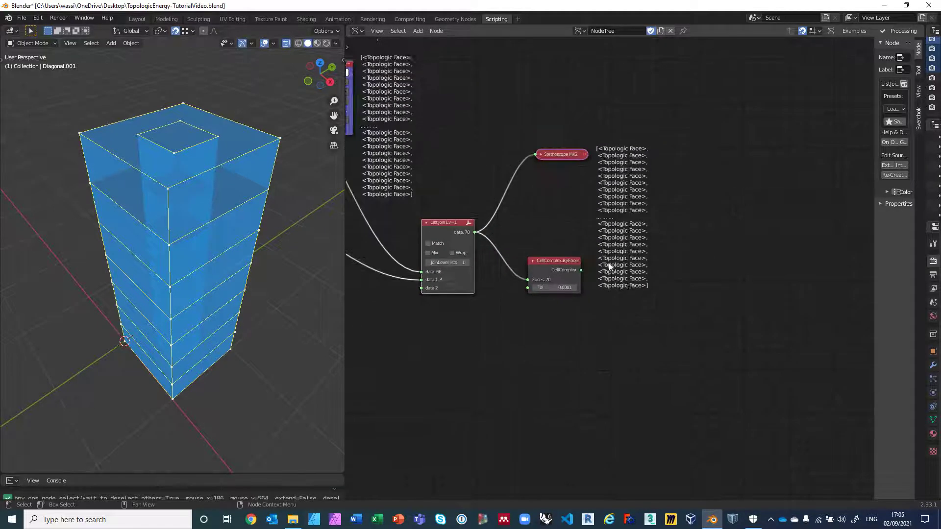
pyautogui.scroll(-2, 706, 360)
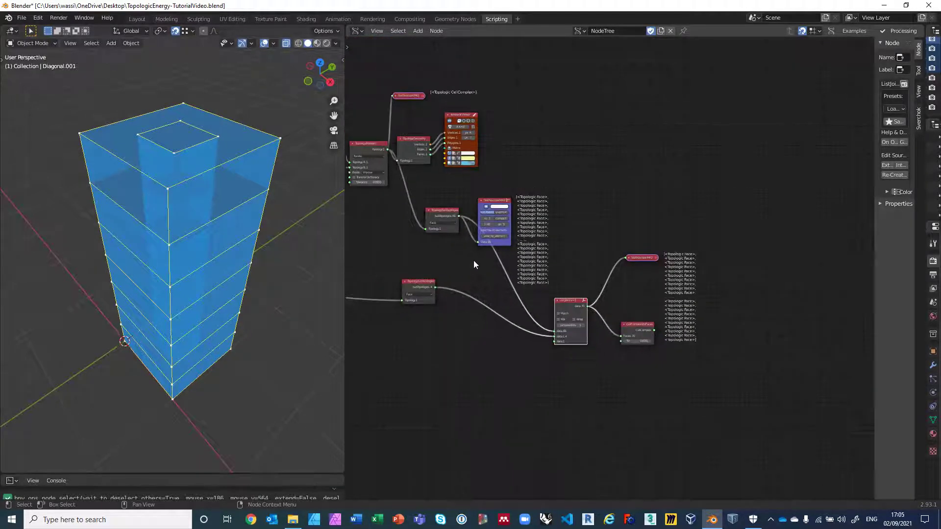
pyautogui.moveTo(463, 118); pyautogui.dragTo(776, 208)
pyautogui.moveTo(414, 149); pyautogui.dragTo(774, 227)
pyautogui.moveTo(426, 104); pyautogui.dragTo(692, 205)
pyautogui.moveTo(651, 169); pyautogui.dragTo(813, 271)
pyautogui.press('g')
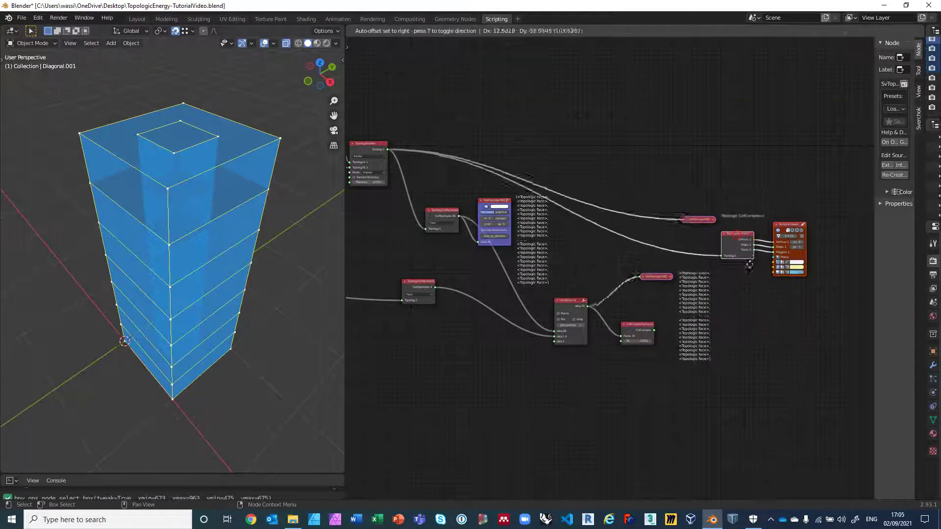
pyautogui.click(749, 279)
# Step: Delete the Stethoscope MK2 node attached to the List Join
pyautogui.click(673, 340)
pyautogui.press('g')
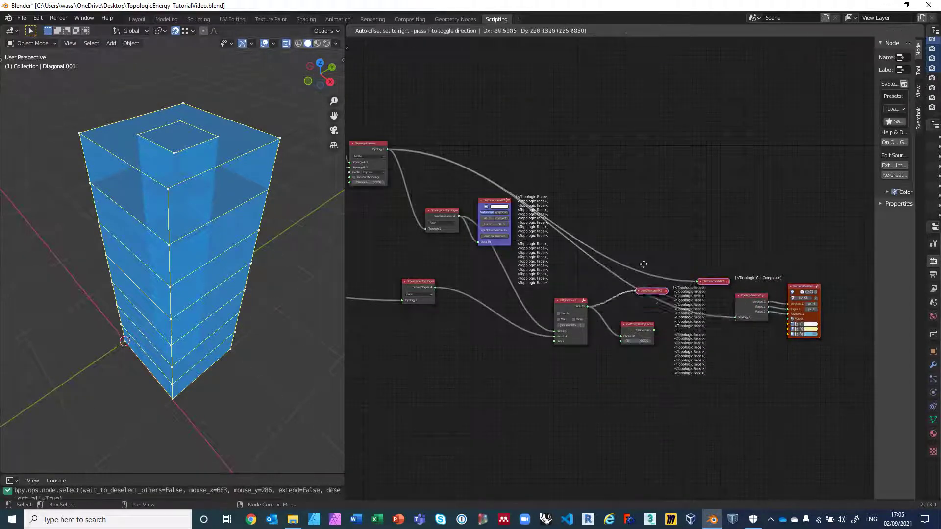
pyautogui.click(622, 202)
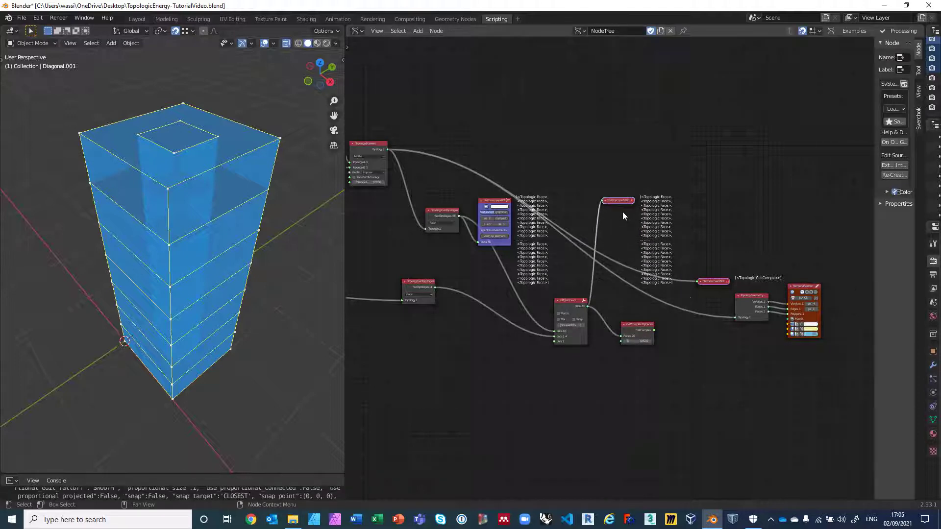
pyautogui.press('x')
# Step: Link the CellComplex.ByFaces output to the Stethoscope MK2's Data input and to the Topology.Geometry node's Topology input
pyautogui.moveTo(670, 310); pyautogui.dragTo(601, 307, button='middle')
pyautogui.scroll(1, 601, 307)
pyautogui.scroll(3, 601, 305)
pyautogui.moveTo(489, 307); pyautogui.dragTo(572, 214)
pyautogui.moveTo(490, 307); pyautogui.dragTo(640, 284)
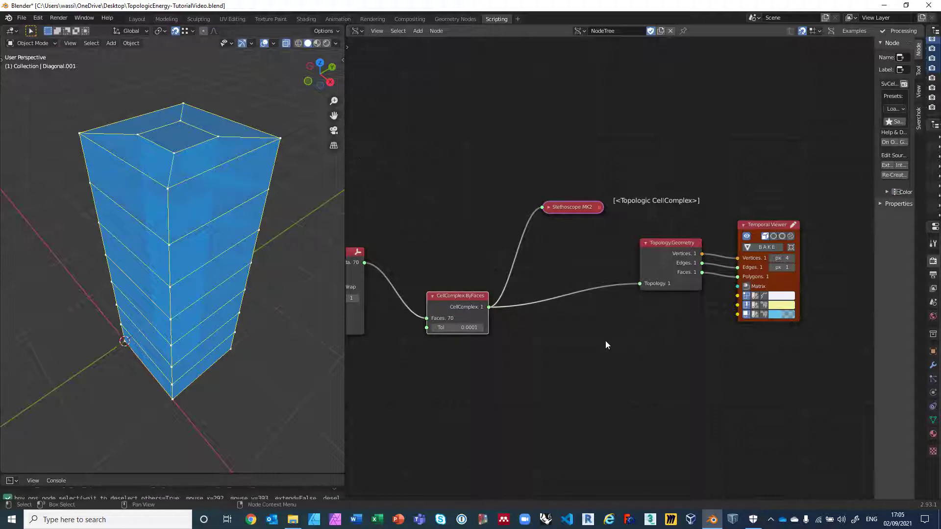
# Step: Turn off the polygon display in the Temporal Viewer and examine the tower's internal edges from several angles in the 3D view
pyautogui.scroll(1, 584, 354)
pyautogui.moveTo(249, 306)
pyautogui.mouseDown(button='middle')
pyautogui.moveTo(253, 183)
pyautogui.moveTo(223, 260)
pyautogui.moveTo(252, 321)
pyautogui.moveTo(224, 325)
pyautogui.moveTo(237, 308)
pyautogui.moveTo(265, 313)
pyautogui.mouseUp(button='middle')
pyautogui.scroll(-1, 525, 382)
pyautogui.moveTo(525, 383); pyautogui.dragTo(410, 376, button='middle')
pyautogui.scroll(1, 416, 372)
pyautogui.scroll(1, 528, 380)
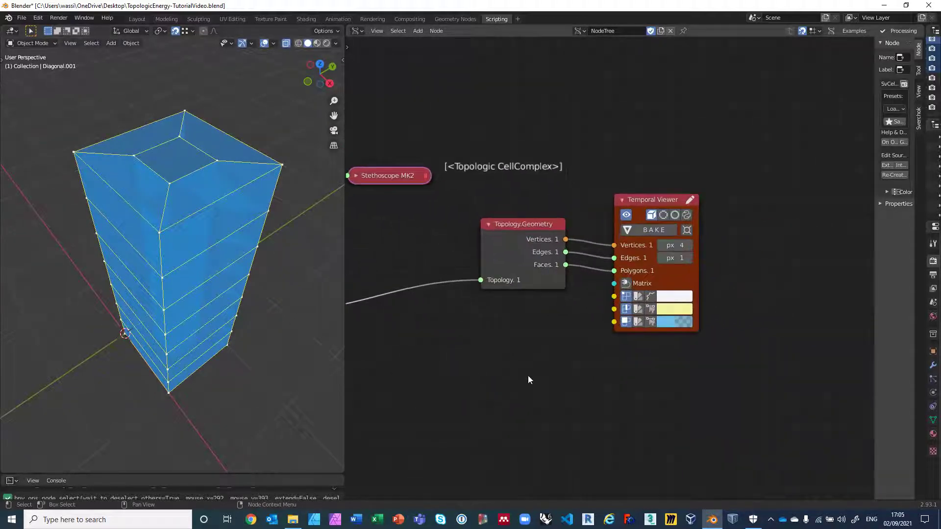
pyautogui.click(626, 322)
pyautogui.moveTo(250, 279)
pyautogui.mouseDown(button='middle')
pyautogui.moveTo(263, 228)
pyautogui.moveTo(284, 223)
pyautogui.moveTo(303, 248)
pyautogui.moveTo(294, 266)
pyautogui.moveTo(259, 280)
pyautogui.moveTo(195, 263)
pyautogui.moveTo(185, 227)
pyautogui.moveTo(196, 210)
pyautogui.moveTo(252, 280)
pyautogui.moveTo(246, 254)
pyautogui.moveTo(240, 264)
pyautogui.moveTo(252, 282)
pyautogui.mouseUp(button='middle')
pyautogui.press('KP_8')
pyautogui.press('KP_8')
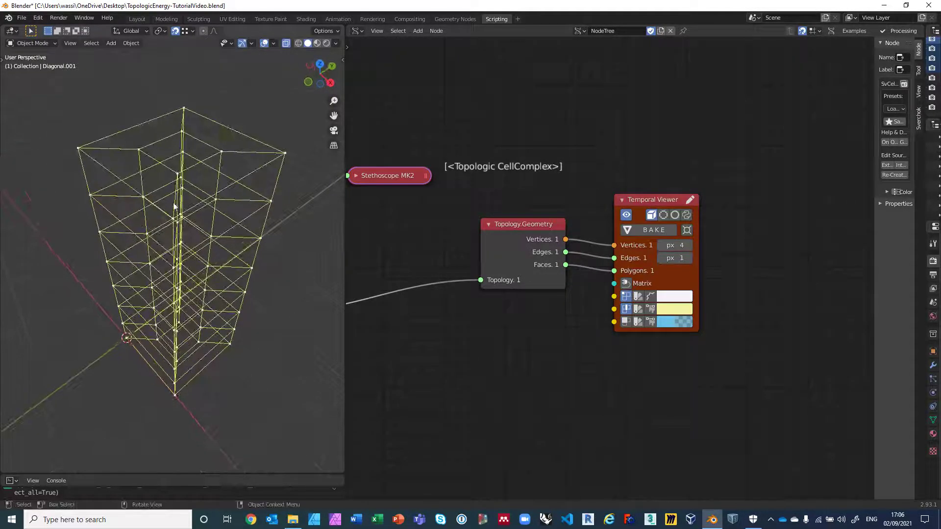
pyautogui.moveTo(215, 216); pyautogui.dragTo(206, 168, button='middle')
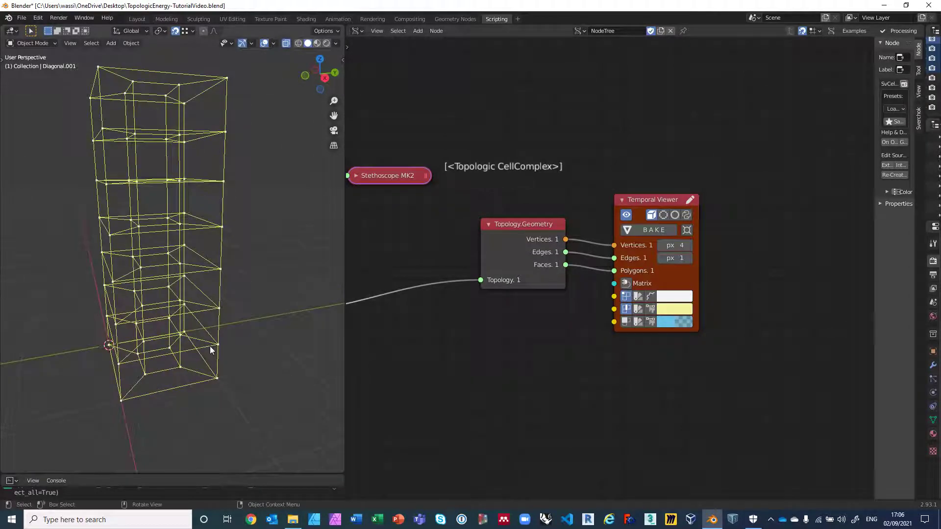
pyautogui.moveTo(179, 265); pyautogui.dragTo(218, 259, button='middle')
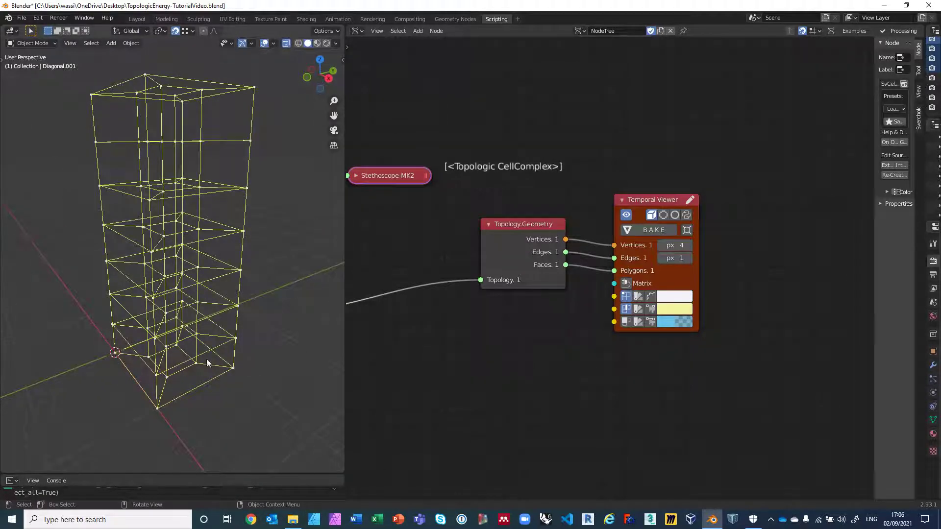
# Step: Add a Topology.Analyze node below the Topology.Geometry node and link the CellComplex output to its Topology input
pyautogui.moveTo(535, 334); pyautogui.dragTo(495, 298, button='middle')
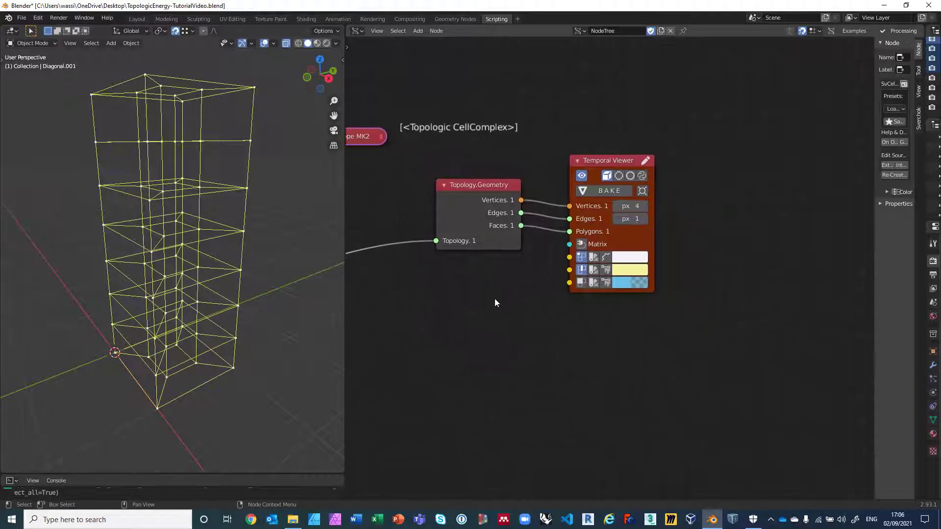
pyautogui.hotkey('alt', 'space')
pyautogui.write('Topol')
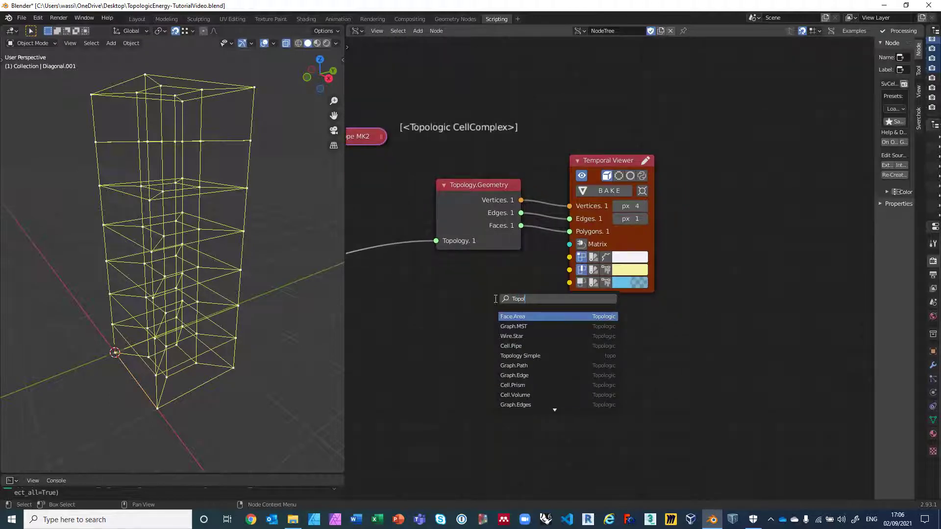
pyautogui.write('ogy.ana')
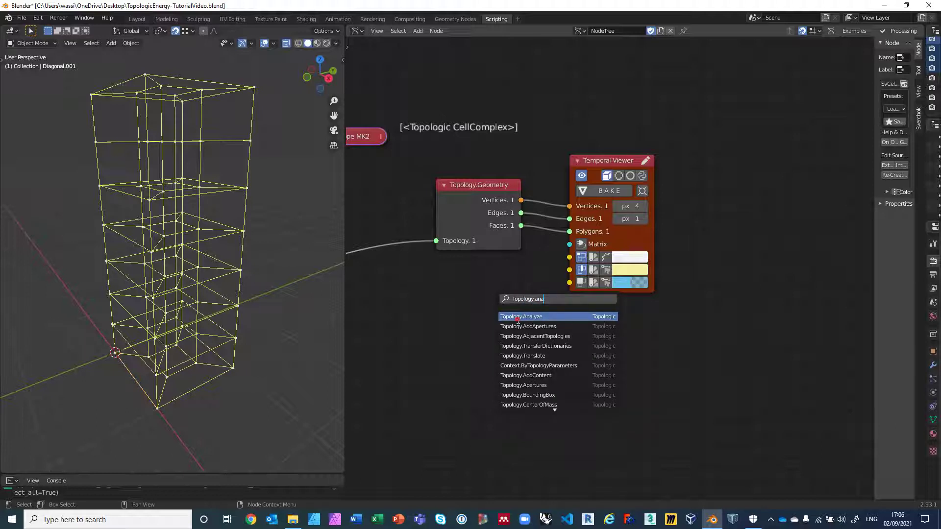
pyautogui.click(517, 317)
pyautogui.moveTo(606, 310); pyautogui.dragTo(737, 312, button='middle')
pyautogui.scroll(-3, 636, 308)
pyautogui.moveTo(414, 275); pyautogui.dragTo(601, 338)
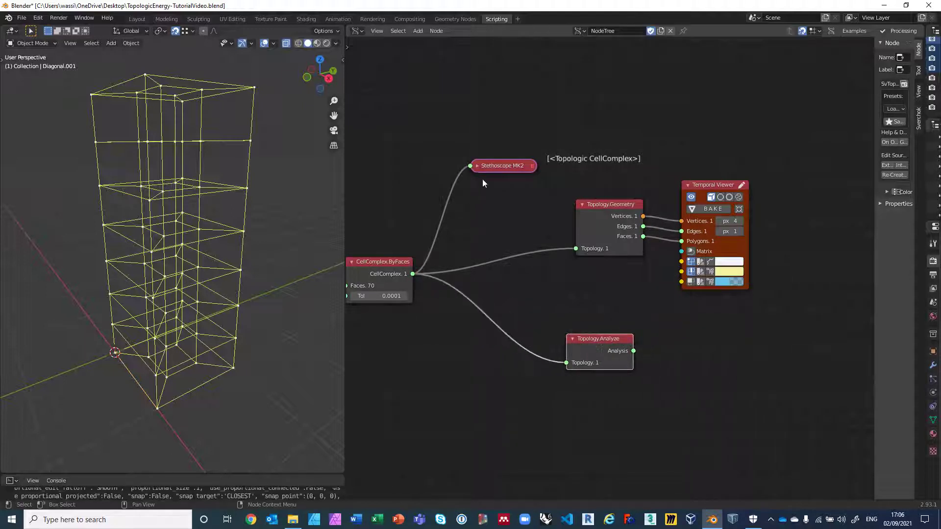
# Step: Duplicate the collapsed Stethoscope MK2 node, link the Topology.Analyze output to the copy, and read the overall analysis
pyautogui.click(493, 168)
pyautogui.hotkey('shift', 'd')
pyautogui.click(638, 351)
pyautogui.moveTo(635, 350); pyautogui.dragTo(672, 349)
pyautogui.moveTo(680, 385); pyautogui.dragTo(544, 330, button='middle')
pyautogui.scroll(6, 713, 348)
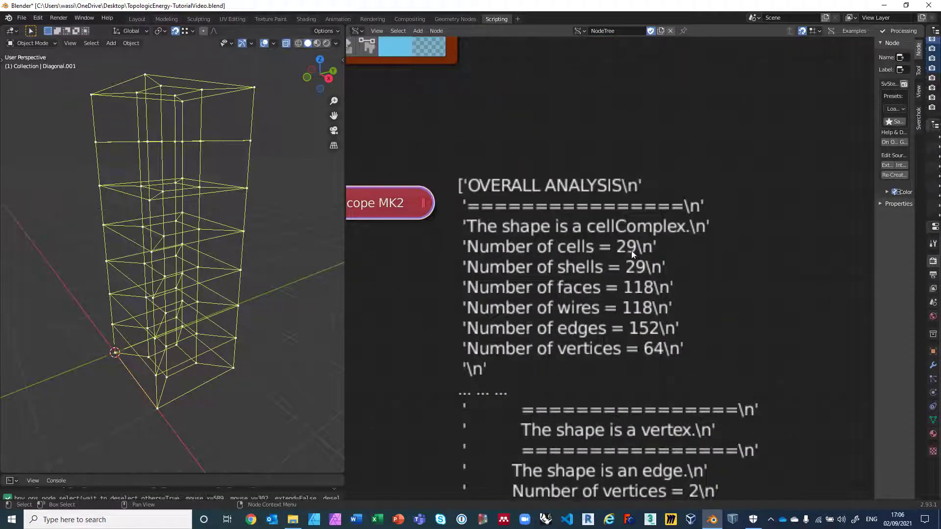
pyautogui.scroll(-6, 643, 282)
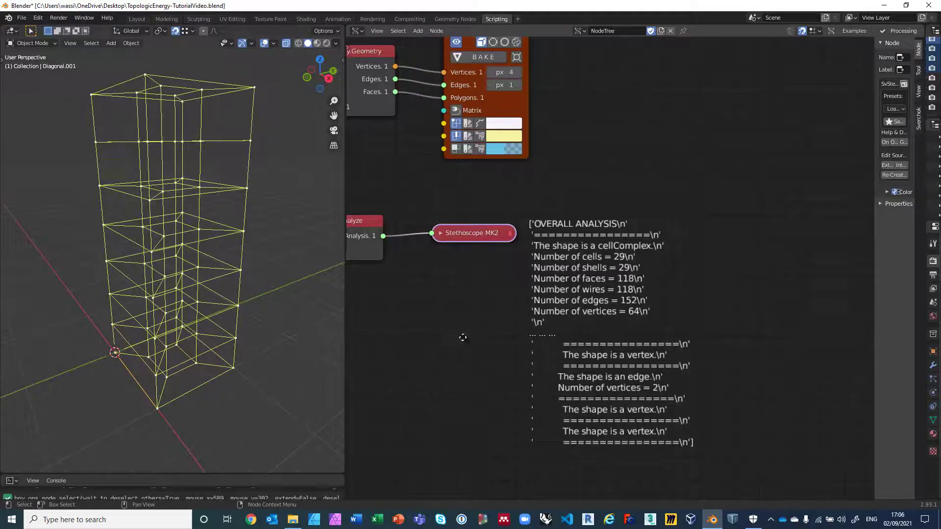
# Step: Review the whole node tree, from the CellComplex analysis back to the Core, Diagonals and ShadingPlanes input frames
pyautogui.scroll(-6, 575, 341)
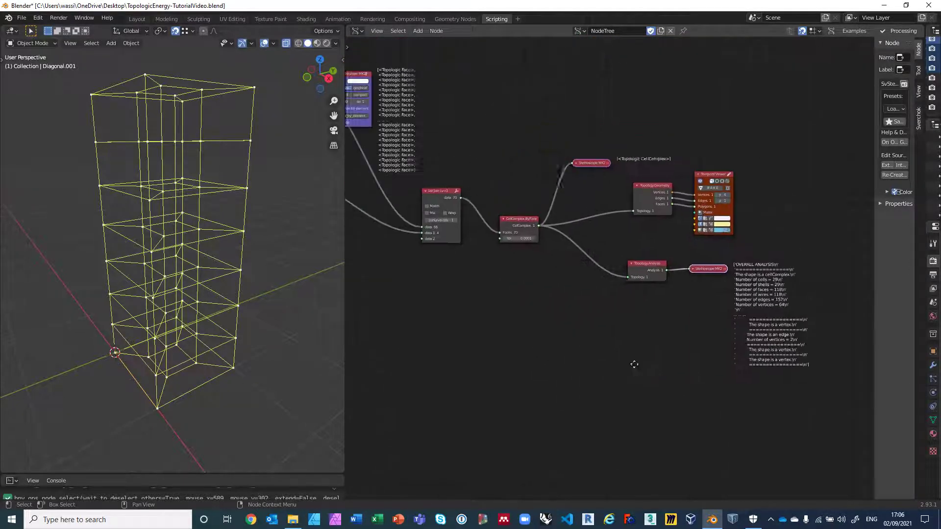
pyautogui.scroll(-10, 622, 365)
pyautogui.moveTo(564, 362); pyautogui.dragTo(599, 337, button='middle')
pyautogui.scroll(4, 599, 337)
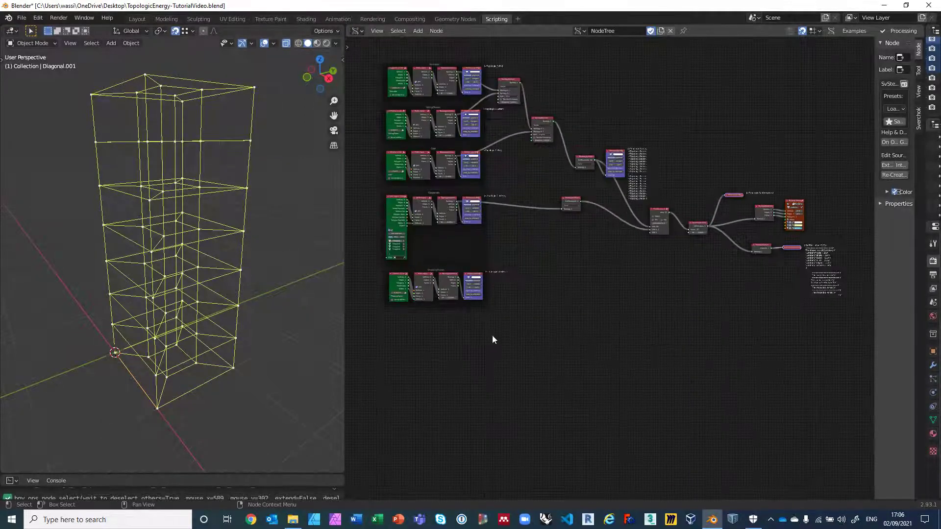
pyautogui.moveTo(492, 336); pyautogui.dragTo(627, 344, button='middle')
pyautogui.scroll(3, 628, 343)
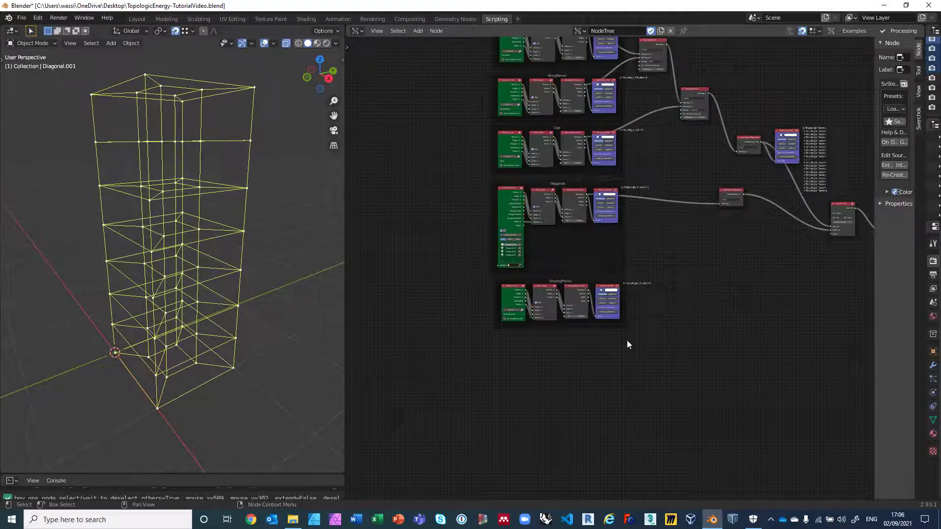
pyautogui.scroll(2, 627, 340)
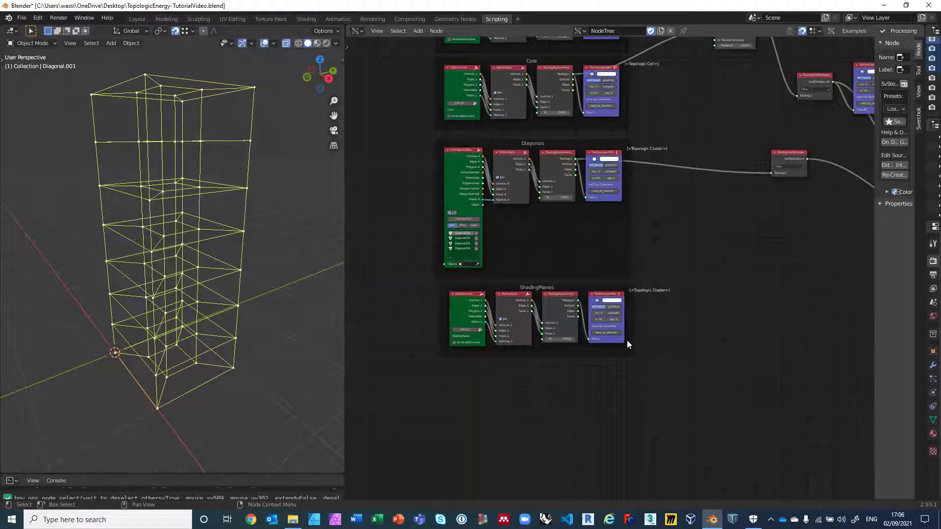
pyautogui.moveTo(667, 325); pyautogui.dragTo(653, 371, button='middle')
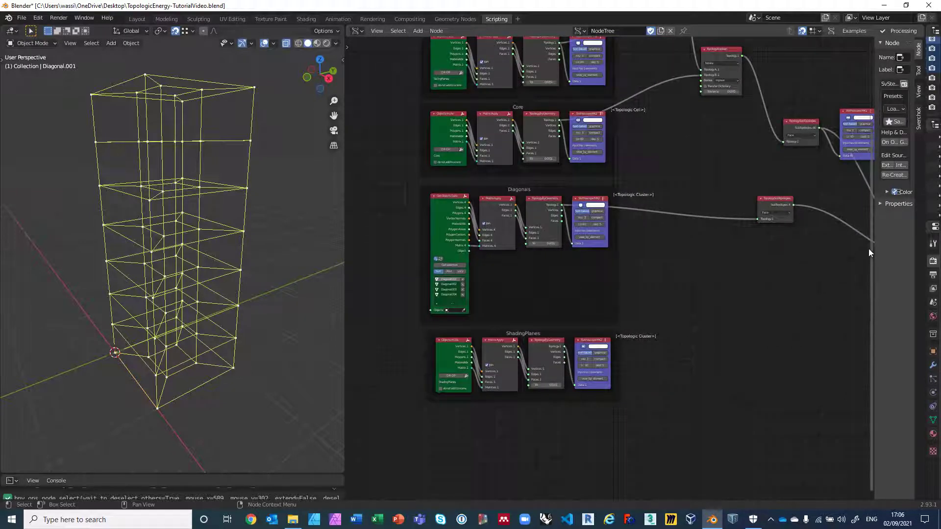
# Step: Widen the object list area, unhide the Plane object in the viewport and rename it Windows
pyautogui.moveTo(873, 249); pyautogui.dragTo(776, 251)
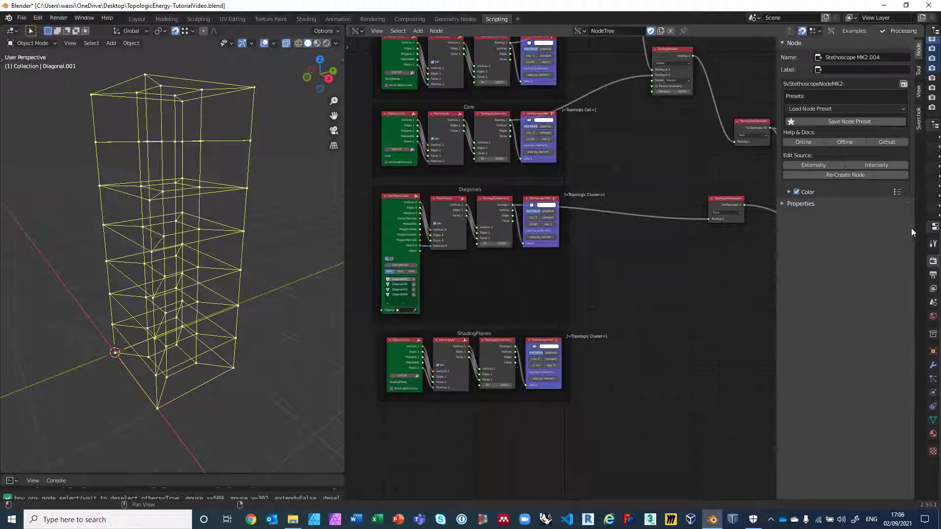
pyautogui.moveTo(924, 226); pyautogui.dragTo(751, 242)
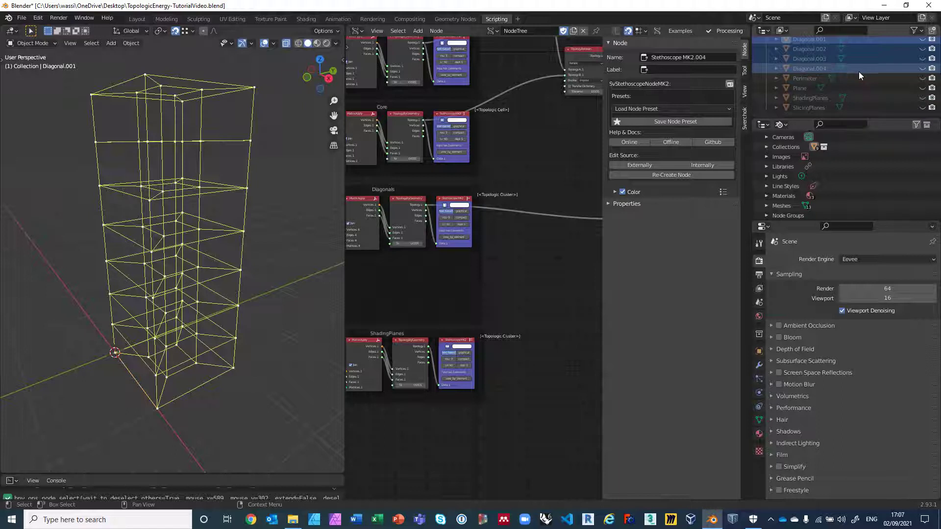
pyautogui.click(799, 87)
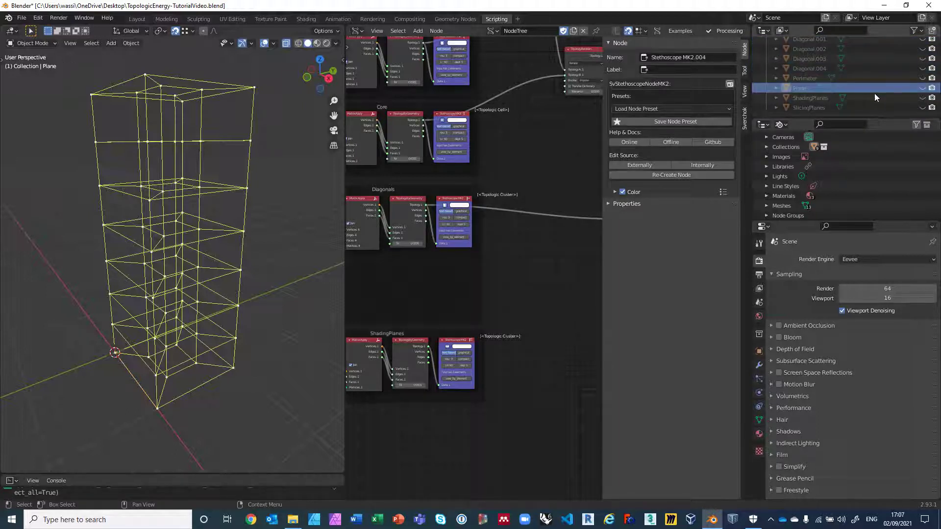
pyautogui.click(922, 88)
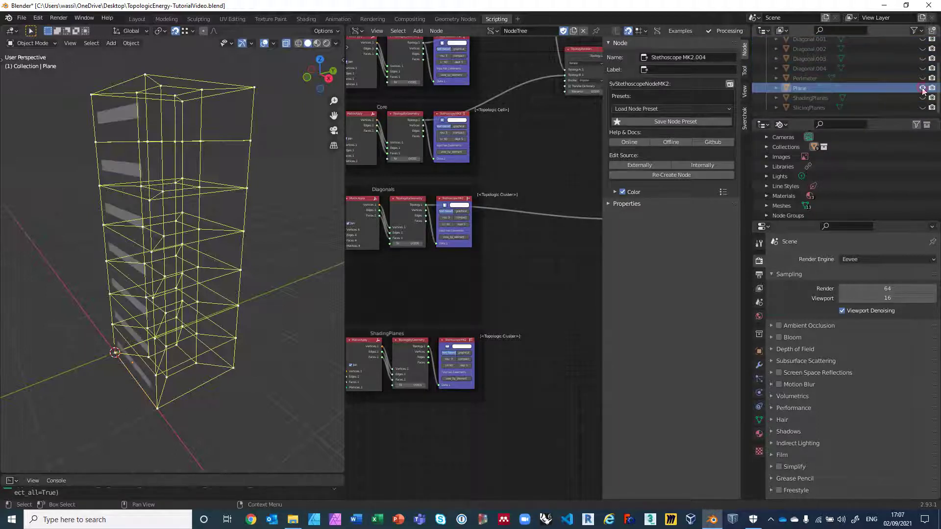
pyautogui.doubleClick(804, 90)
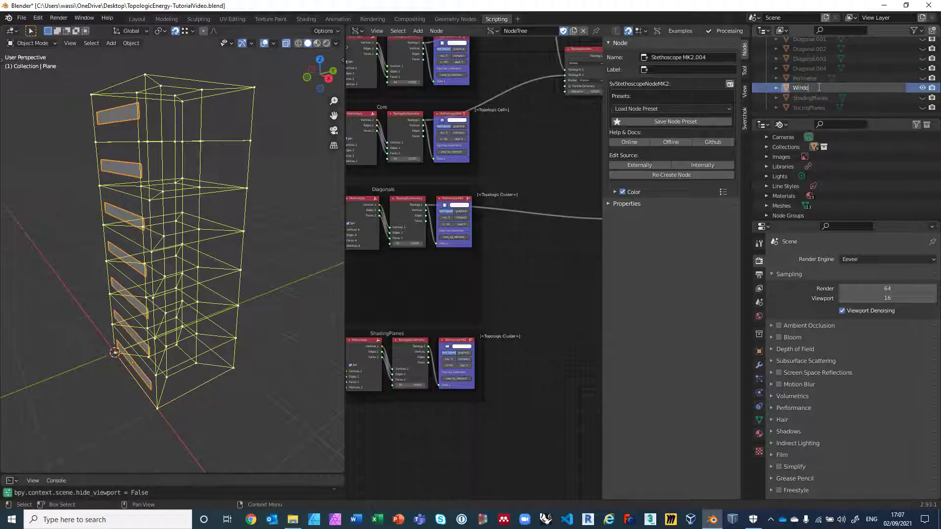
pyautogui.press('Return')
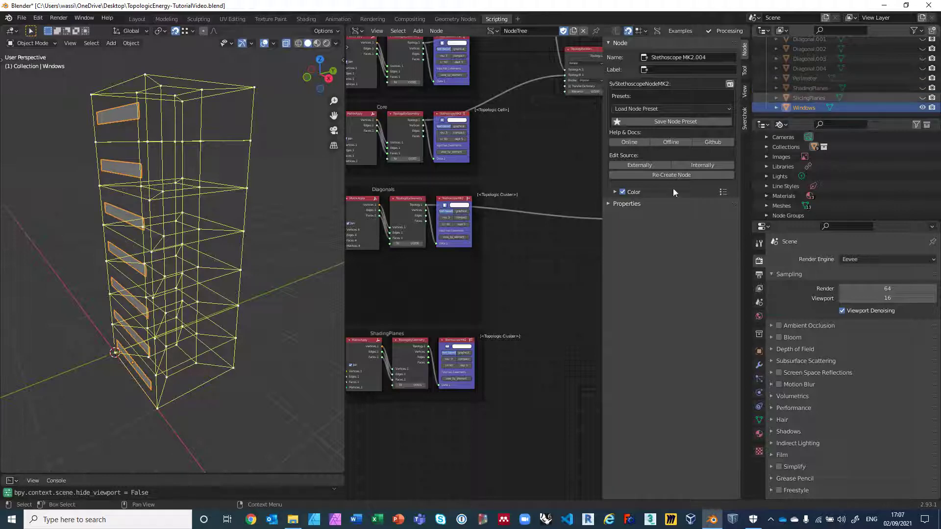
# Step: Move the ShadingPlanes frame down to leave a gap for another frame below the Diagonals frame
pyautogui.moveTo(524, 305); pyautogui.dragTo(551, 351, button='middle')
pyautogui.scroll(-4, 563, 289)
pyautogui.scroll(2, 551, 352)
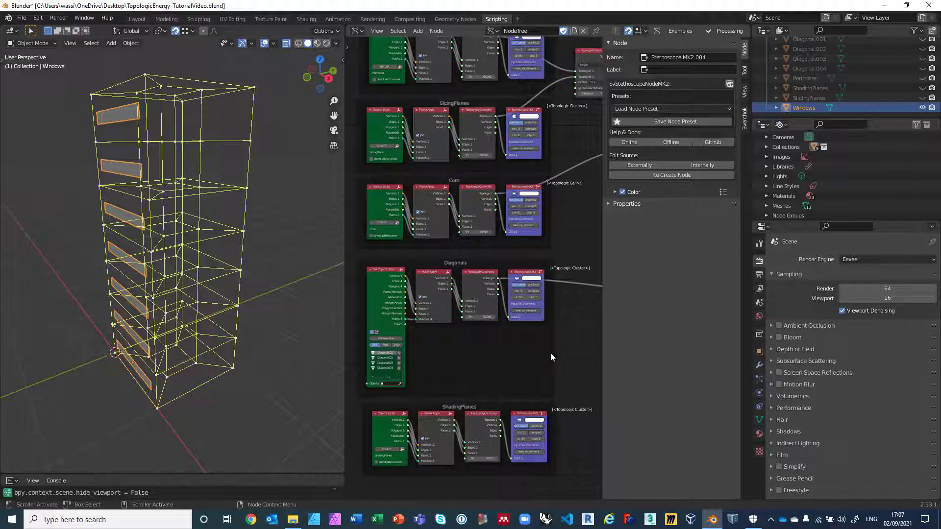
pyautogui.scroll(-2, 561, 339)
pyautogui.moveTo(500, 374); pyautogui.dragTo(499, 457)
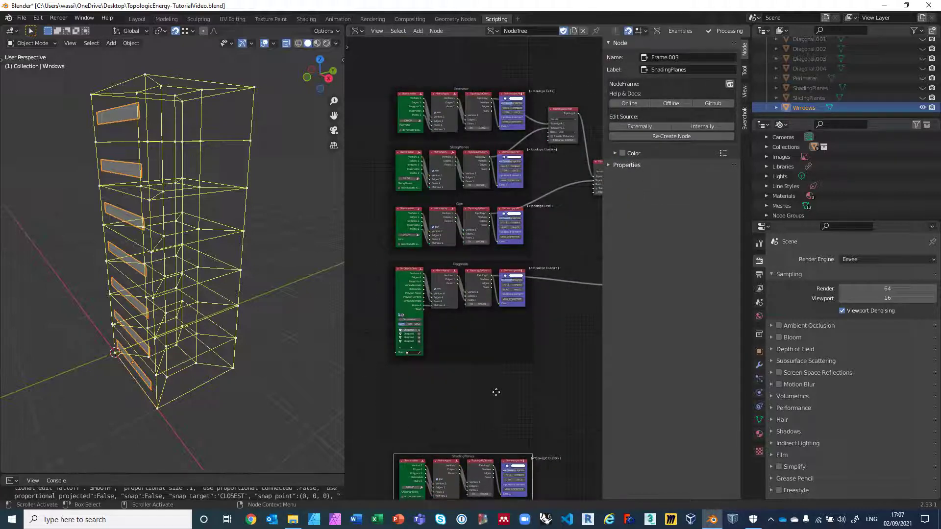
pyautogui.moveTo(499, 457); pyautogui.dragTo(486, 259, button='middle')
pyautogui.scroll(1, 487, 259)
pyautogui.moveTo(489, 312); pyautogui.dragTo(495, 237)
pyautogui.hotkey('ctrl', 'c')
pyautogui.hotkey('ctrl', 'v')
pyautogui.press('Delete')
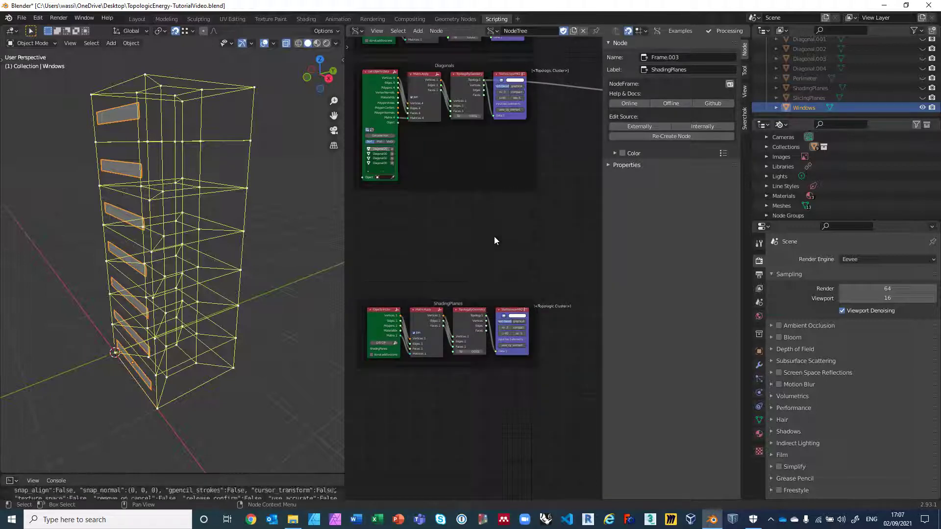
# Step: Duplicate the ShadingPlanes frame with all its nodes and place the copy between the Diagonals frame and the original
pyautogui.click(416, 282)
pyautogui.moveTo(357, 292); pyautogui.dragTo(565, 392)
pyautogui.hotkey('ctrl', 'c')
pyautogui.hotkey('ctrl', 'v')
pyautogui.moveTo(498, 304); pyautogui.dragTo(491, 222)
pyautogui.moveTo(491, 217); pyautogui.dragTo(535, 197, button='middle')
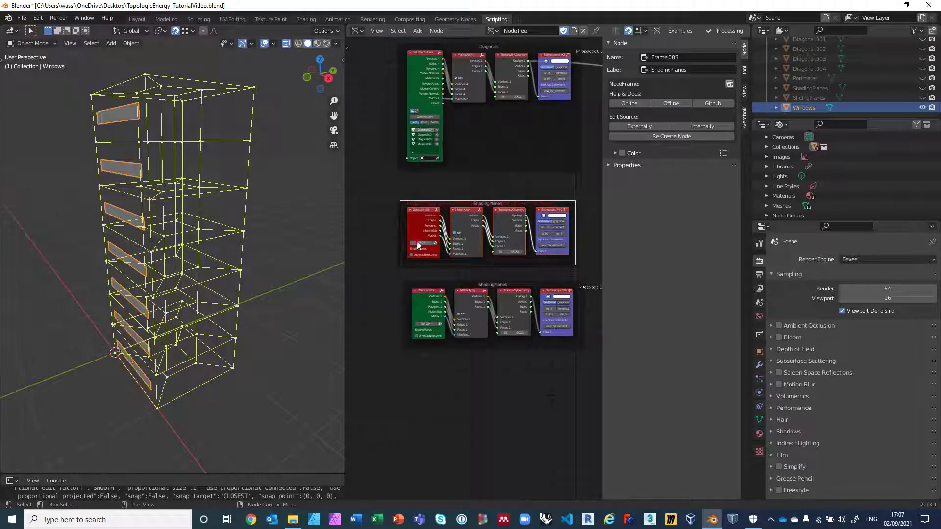
# Step: Load the selected Windows object into the copied frame's Objects in Lite node and read its Stethoscope MK2 output
pyautogui.click(417, 244)
pyautogui.scroll(2, 395, 267)
pyautogui.moveTo(395, 267); pyautogui.dragTo(408, 299, button='middle')
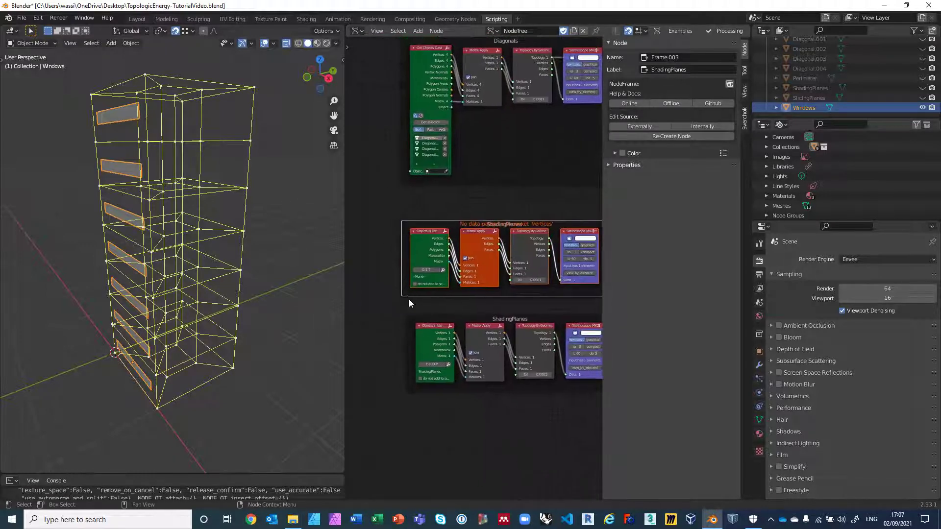
pyautogui.click(429, 270)
pyautogui.click(428, 270)
pyautogui.moveTo(494, 307); pyautogui.dragTo(392, 319, button='middle')
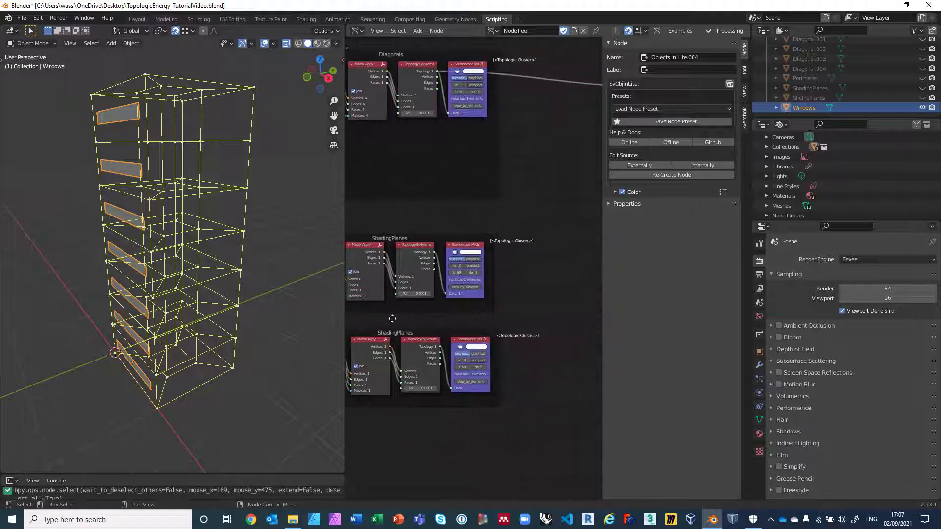
pyautogui.scroll(3, 535, 271)
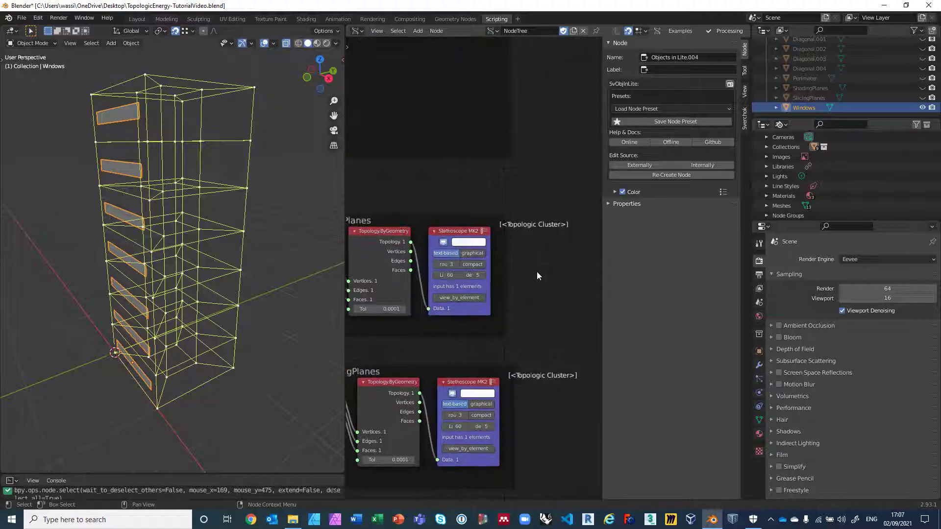
pyautogui.scroll(1, 534, 257)
# Step: Enlarge the node editor area back to its wider size and hide its sidebar
pyautogui.scroll(-8, 532, 267)
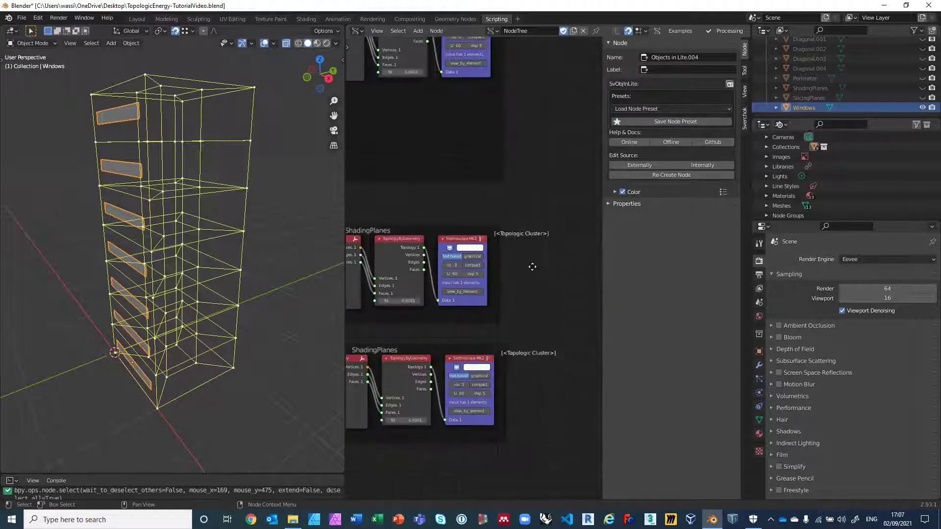
pyautogui.moveTo(514, 281); pyautogui.dragTo(483, 288, button='middle')
pyautogui.scroll(-3, 486, 287)
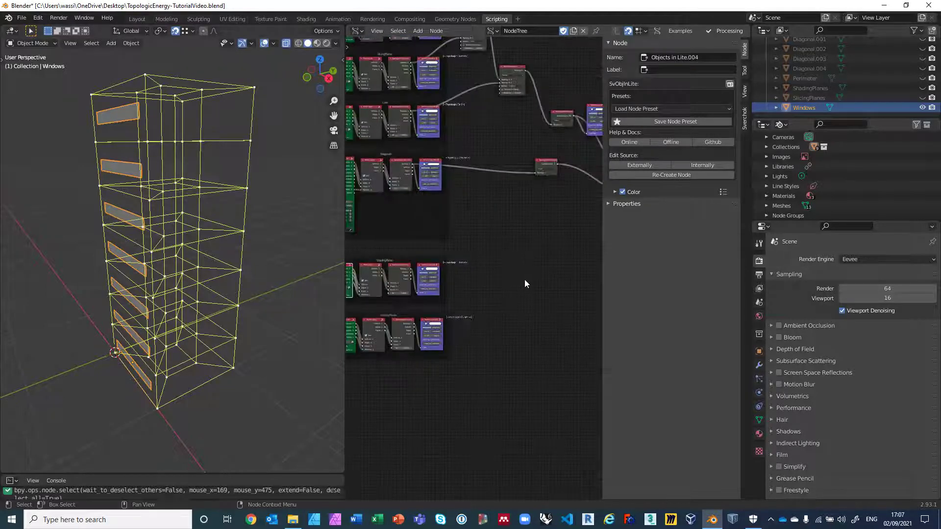
pyautogui.moveTo(739, 295); pyautogui.dragTo(913, 289)
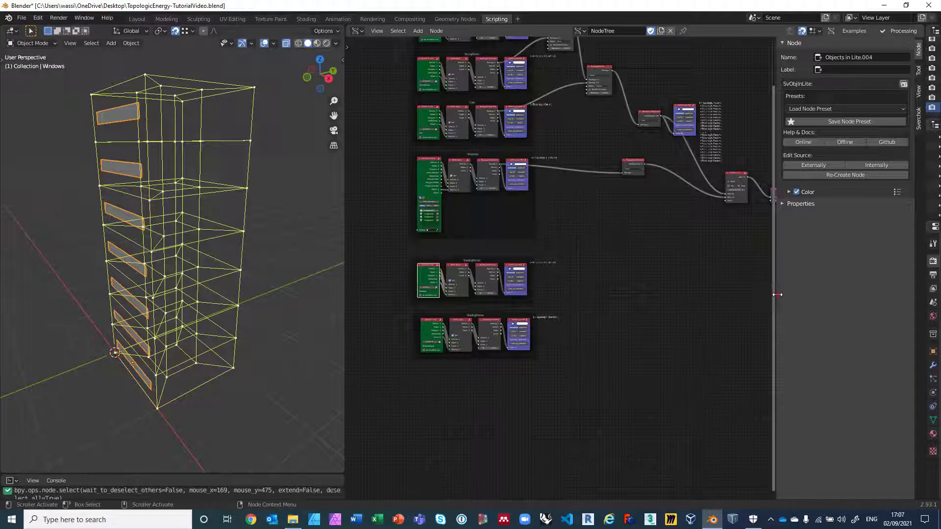
pyautogui.press('n')
pyautogui.moveTo(792, 289); pyautogui.dragTo(681, 280, button='middle')
pyautogui.scroll(2, 477, 279)
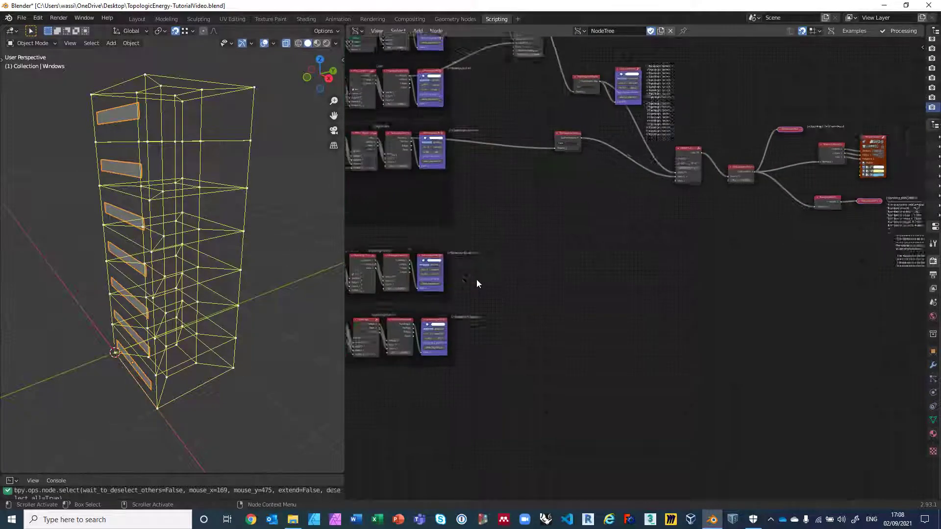
# Step: Shift the copied ShadingPlanes frame so that it lines up with the original frame below it
pyautogui.moveTo(423, 253); pyautogui.dragTo(463, 240)
pyautogui.scroll(1, 476, 247)
pyautogui.scroll(5, 477, 249)
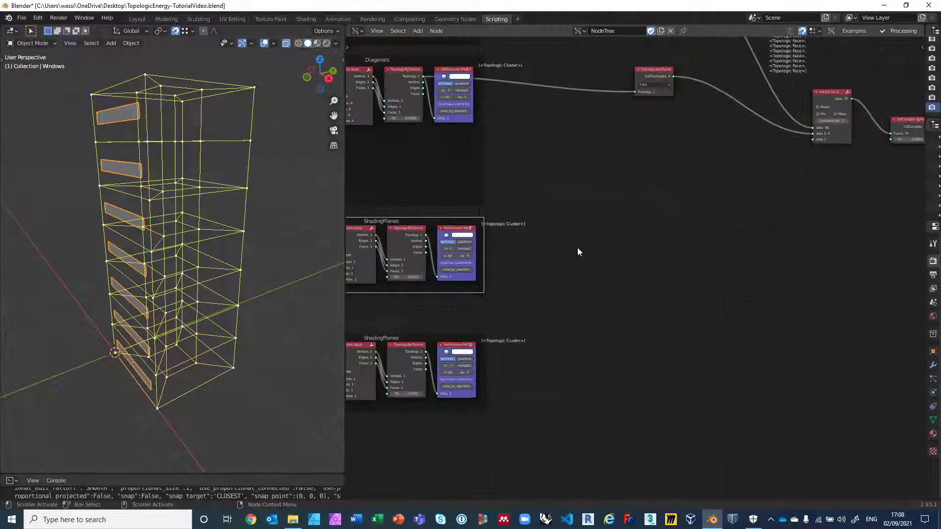
# Step: Add a Topology.SubTopologies node beside the copied frame and set its subtopology type to Face
pyautogui.scroll(1, 629, 254)
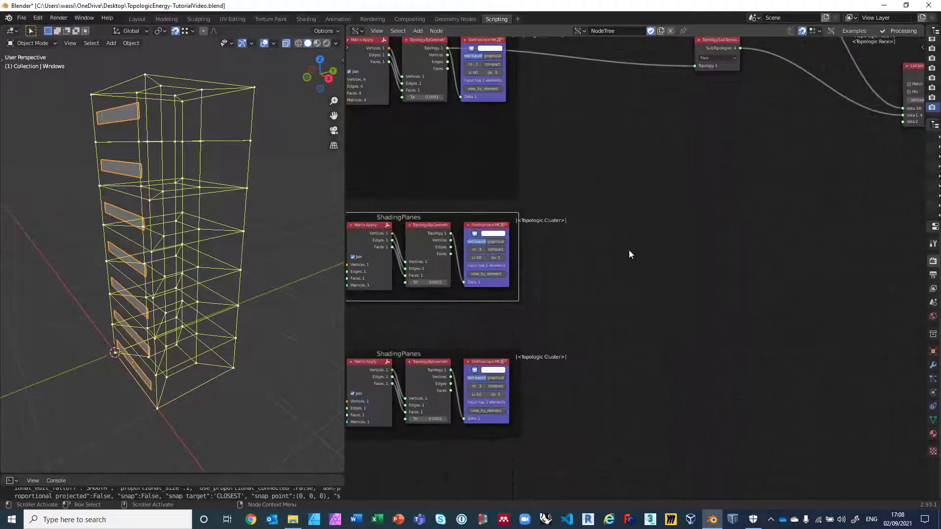
pyautogui.scroll(1, 629, 254)
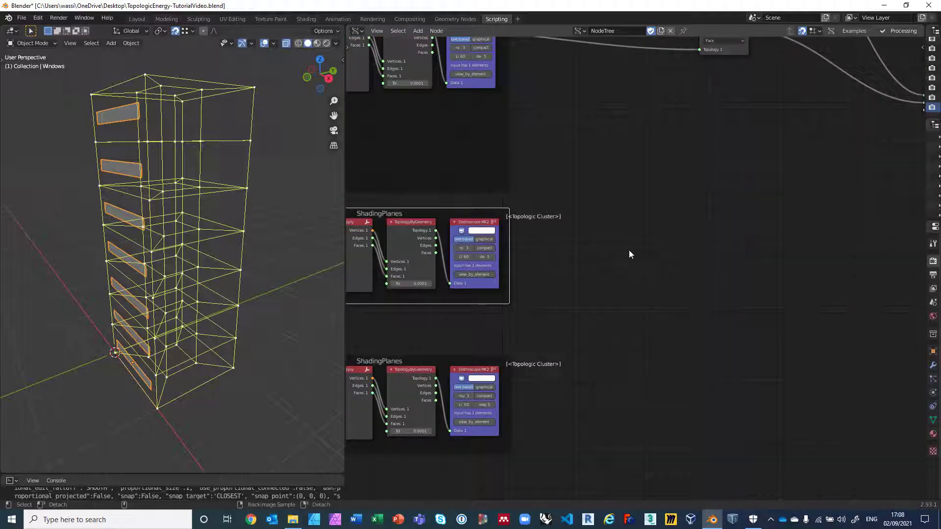
pyautogui.hotkey('alt', 'space')
pyautogui.write('Subtop')
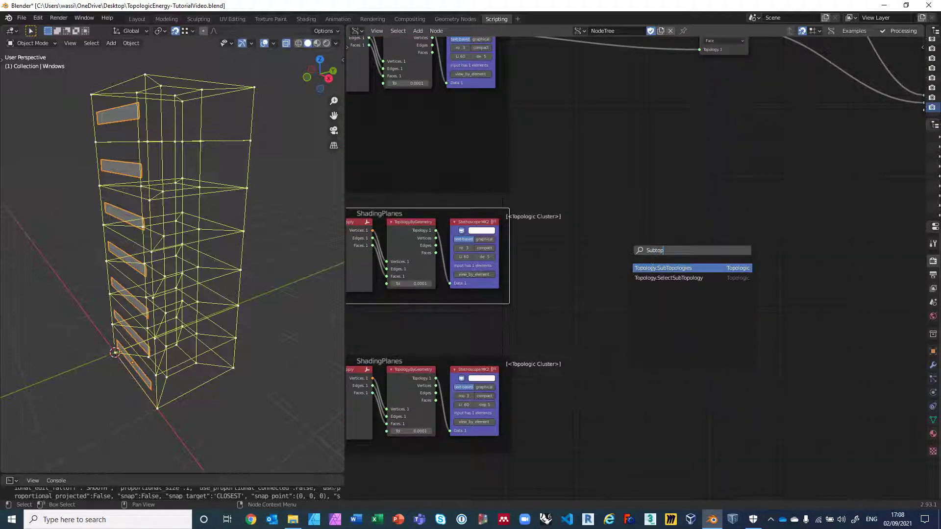
pyautogui.press('Return')
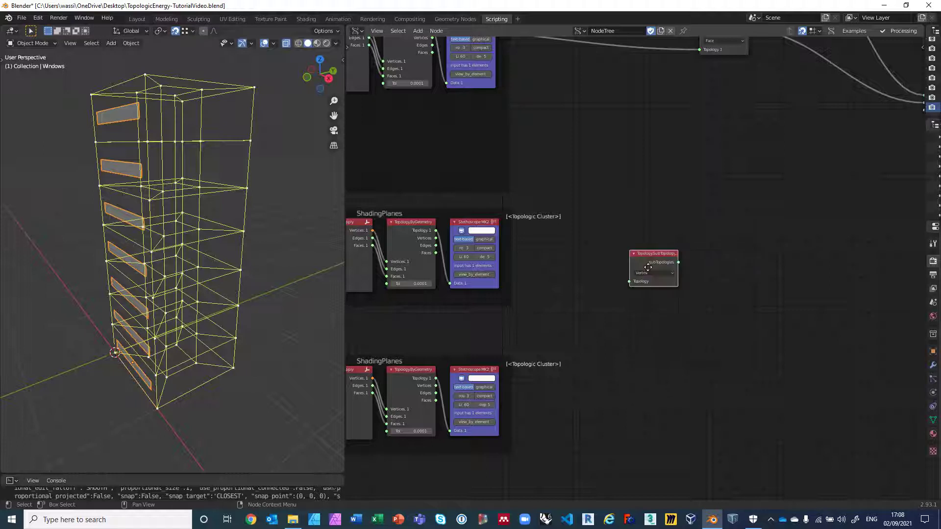
pyautogui.click(614, 231)
pyautogui.click(614, 230)
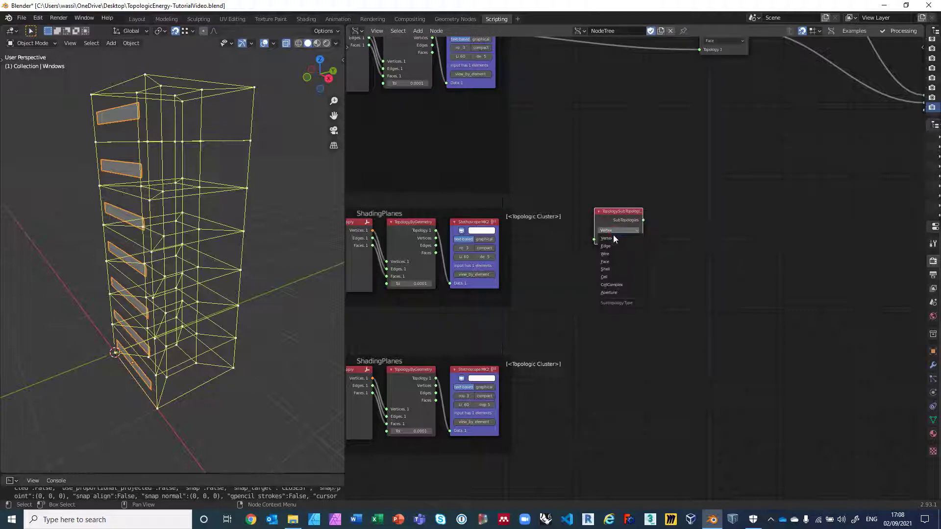
pyautogui.click(606, 261)
# Step: Link the copied frame's Topology output to the new SubTopologies node, and link its SubTopologies output to a duplicated Stethoscope MK2
pyautogui.scroll(1, 488, 250)
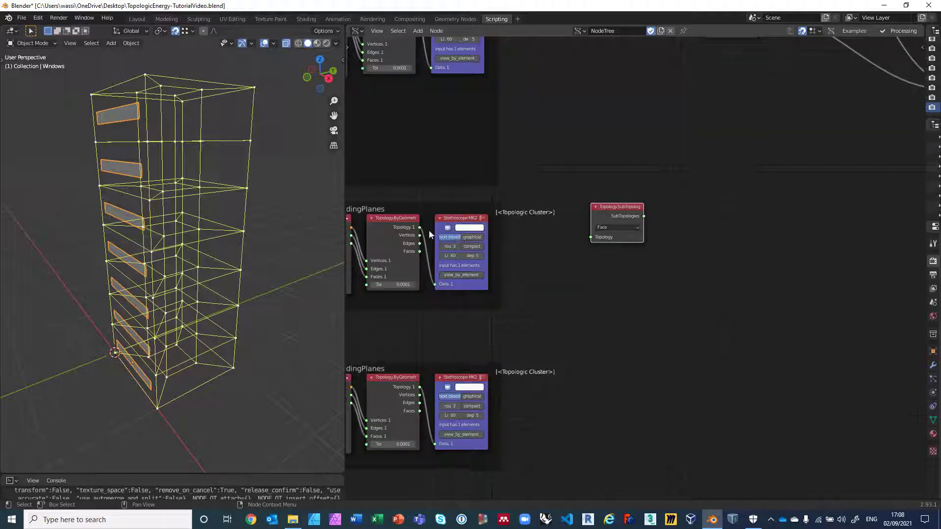
pyautogui.moveTo(419, 229); pyautogui.dragTo(590, 237)
pyautogui.click(456, 220)
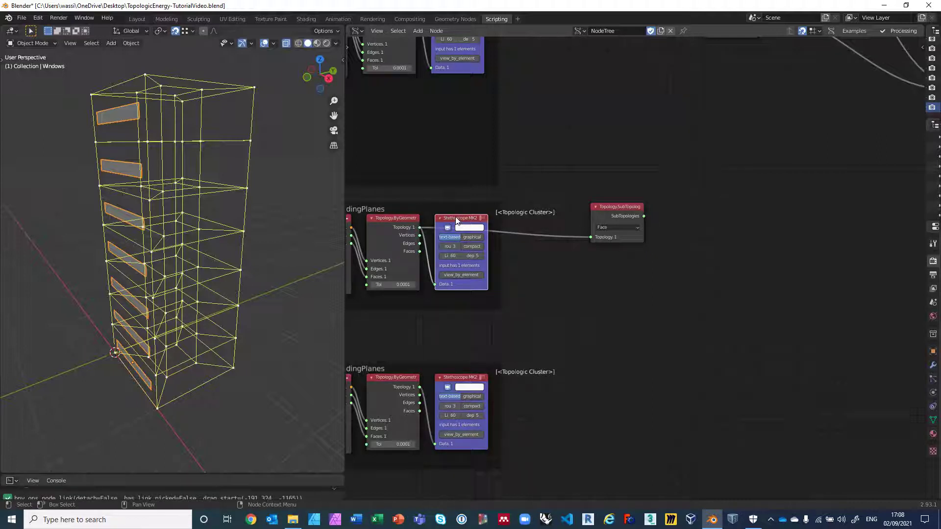
pyautogui.hotkey('shift', 'd')
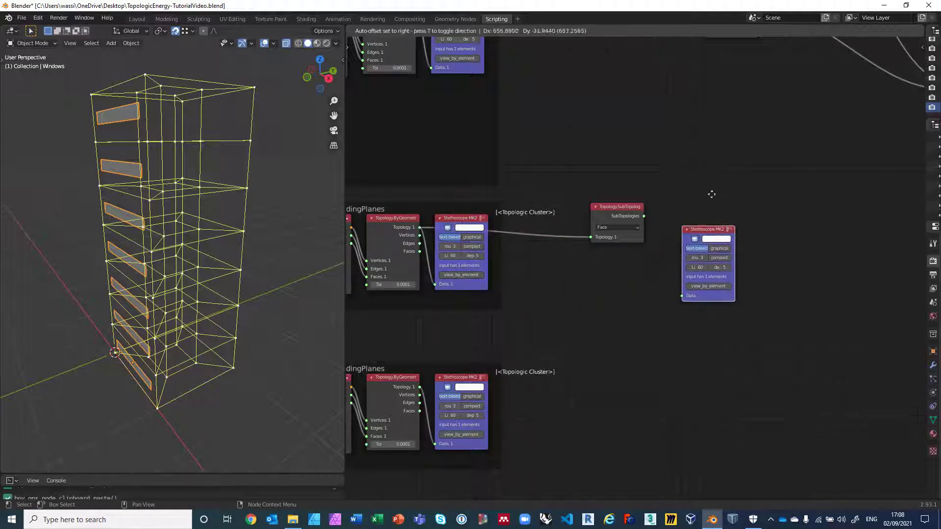
pyautogui.click(661, 208)
pyautogui.moveTo(644, 216); pyautogui.dragTo(682, 250)
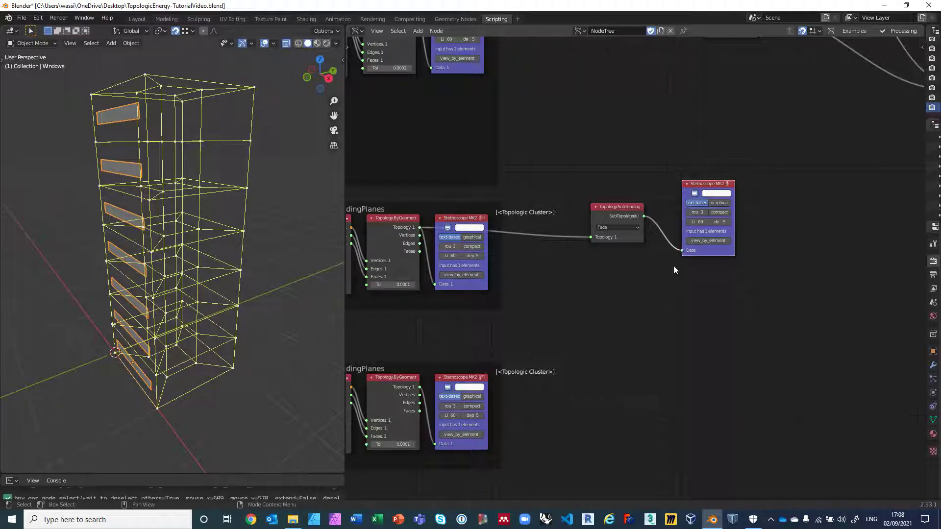
pyautogui.moveTo(666, 273); pyautogui.dragTo(547, 315, button='middle')
pyautogui.scroll(-3, 585, 316)
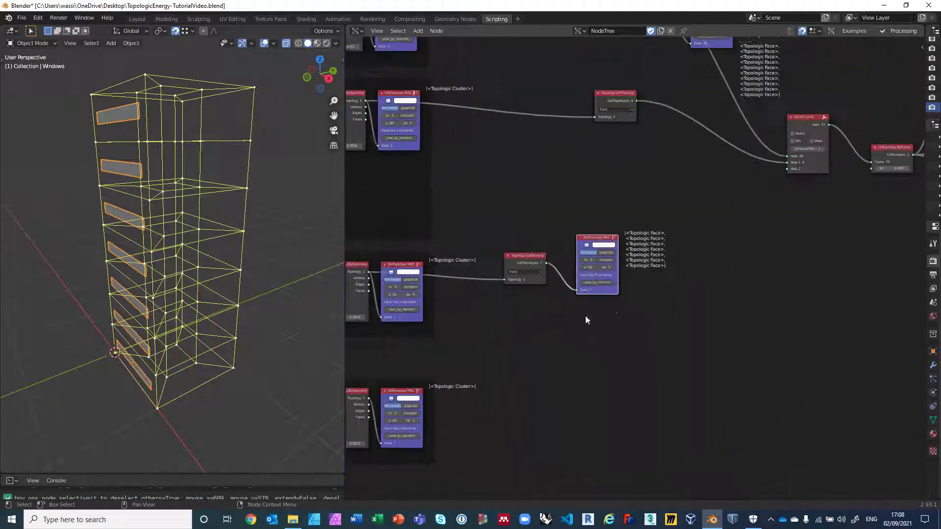
# Step: Add a Topology.AddApertures node in the empty space below the CellComplex.ByFaces node
pyautogui.moveTo(618, 257); pyautogui.dragTo(515, 266, button='middle')
pyautogui.scroll(-3, 580, 289)
pyautogui.moveTo(632, 281)
pyautogui.mouseDown(button='middle')
pyautogui.moveTo(587, 290)
pyautogui.moveTo(618, 279)
pyautogui.mouseUp(button='middle')
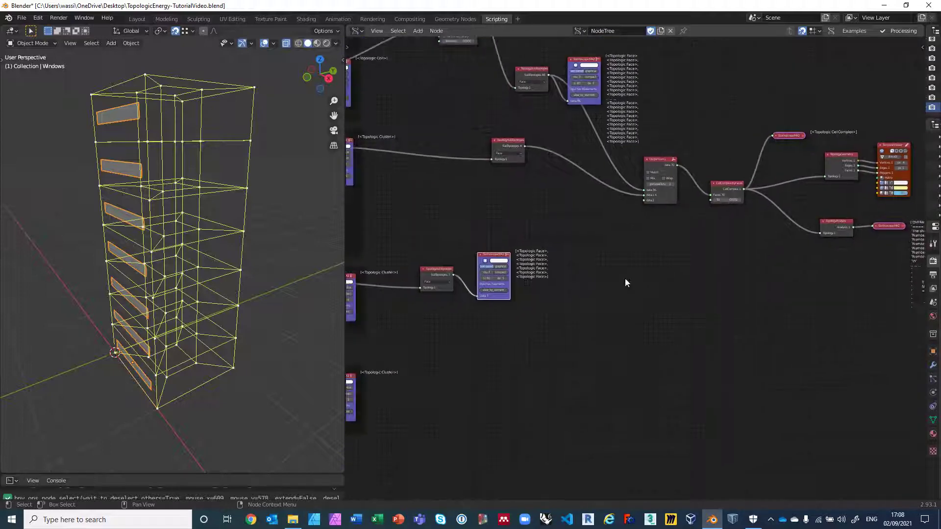
pyautogui.hotkey('alt', 'space')
pyautogui.write('AddAper')
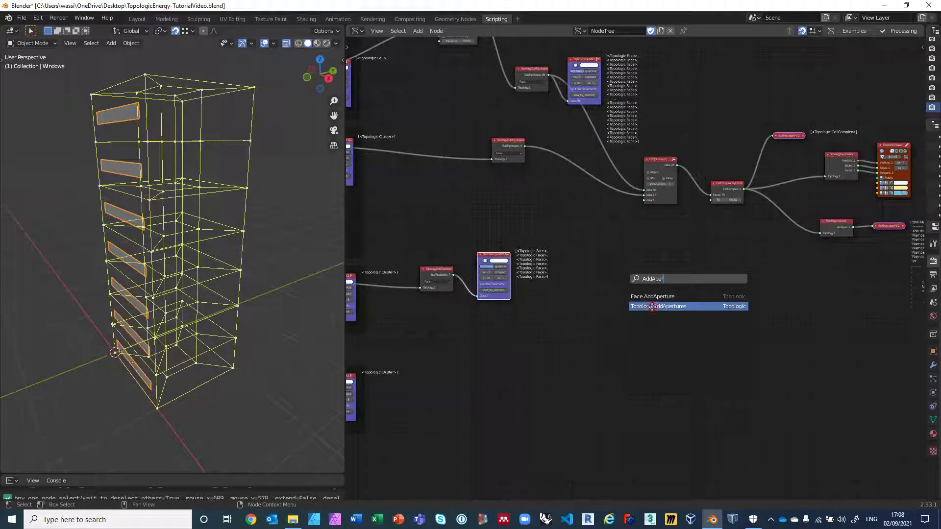
pyautogui.click(652, 307)
pyautogui.click(629, 290)
pyautogui.scroll(1, 618, 287)
pyautogui.scroll(2, 619, 287)
pyautogui.moveTo(619, 288); pyautogui.dragTo(628, 250, button='middle')
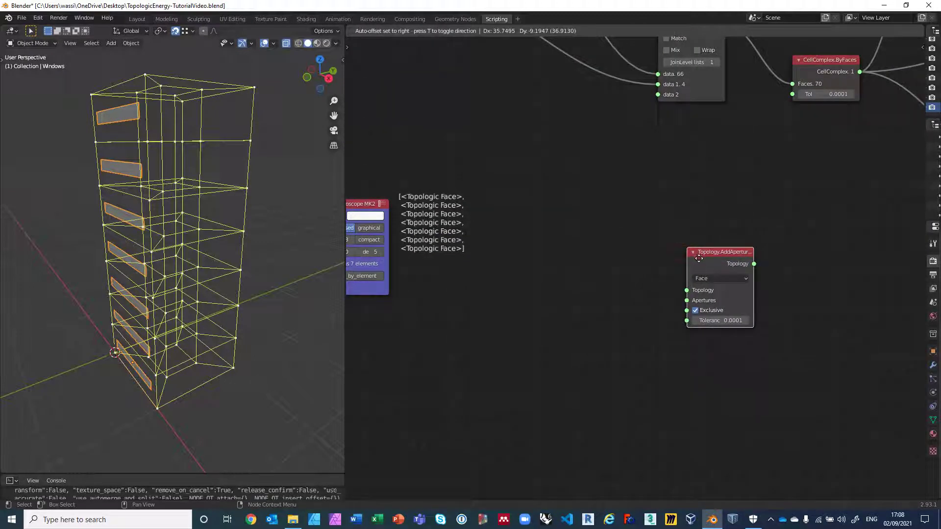
pyautogui.scroll(-3, 652, 238)
pyautogui.moveTo(626, 256); pyautogui.dragTo(584, 281, button='middle')
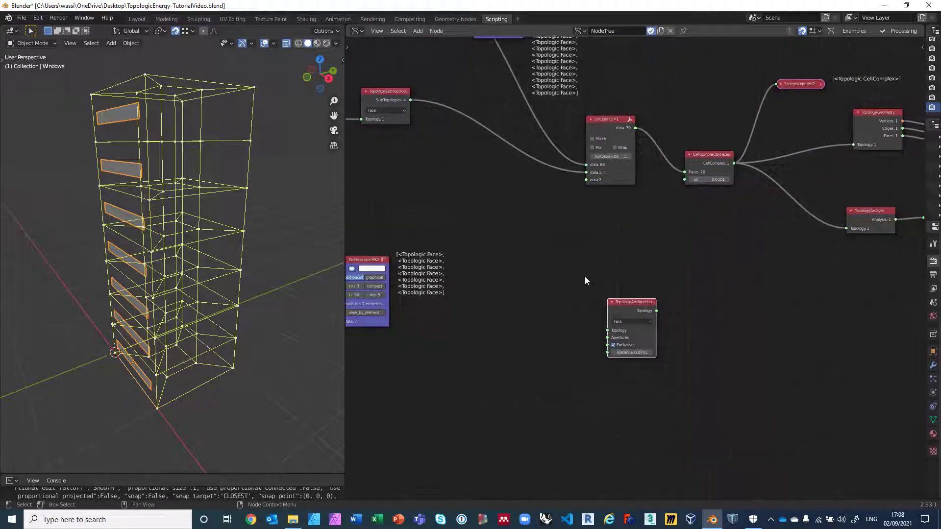
pyautogui.moveTo(640, 302); pyautogui.dragTo(682, 312)
# Step: Link the CellComplex output to the AddApertures node's Topology input, and the window faces' SubTopologies output to its Apertures input
pyautogui.moveTo(708, 253); pyautogui.dragTo(563, 271, button='middle')
pyautogui.scroll(-1, 605, 266)
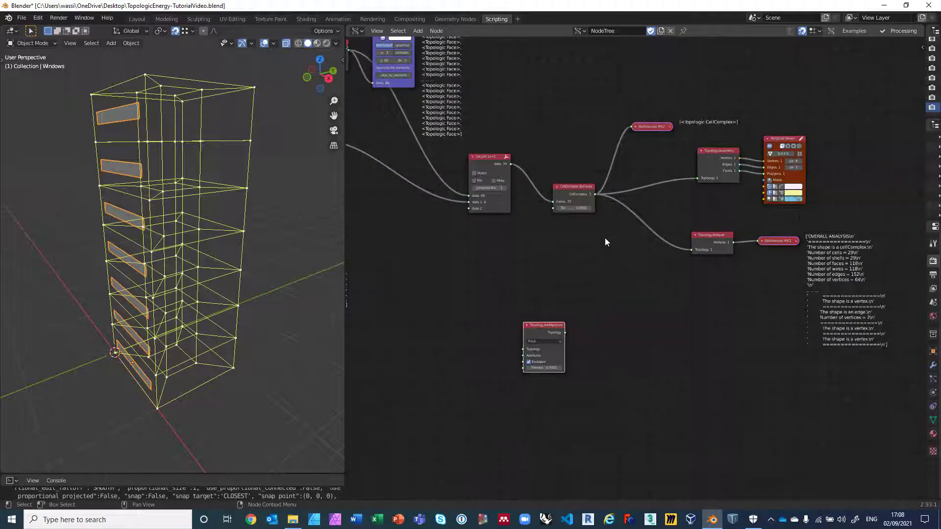
pyautogui.moveTo(594, 195); pyautogui.dragTo(607, 315)
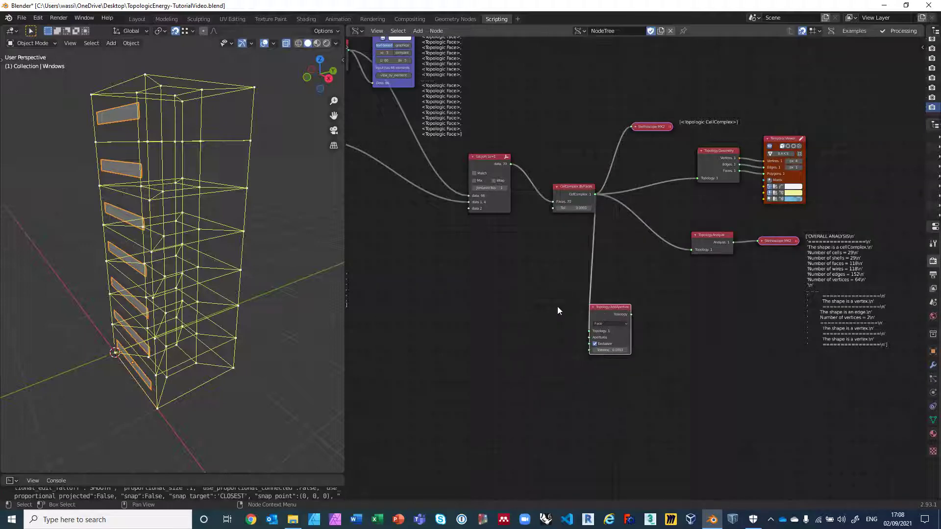
pyautogui.scroll(1, 558, 307)
pyautogui.moveTo(492, 331); pyautogui.dragTo(604, 272, button='middle')
pyautogui.moveTo(509, 273); pyautogui.dragTo(633, 260, button='middle')
pyautogui.scroll(1, 632, 261)
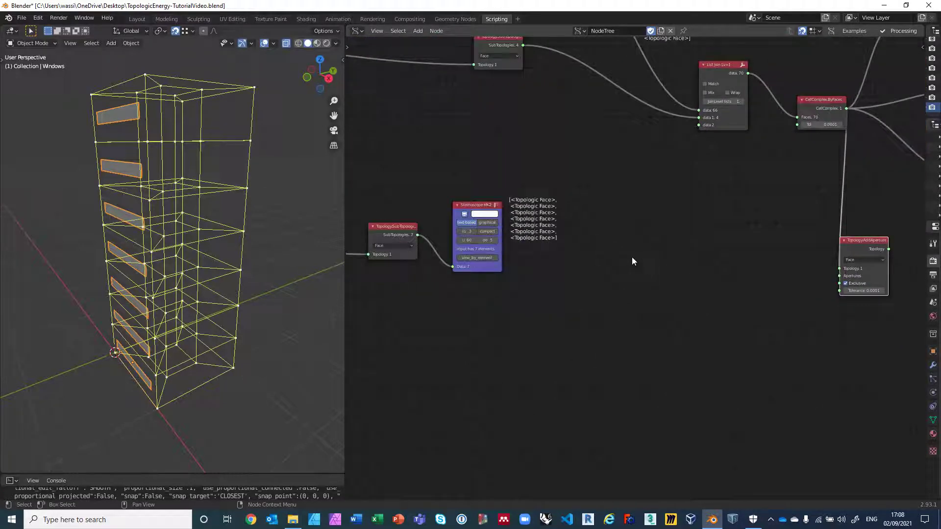
pyautogui.moveTo(417, 235); pyautogui.dragTo(840, 278)
pyautogui.moveTo(798, 306); pyautogui.dragTo(608, 284, button='middle')
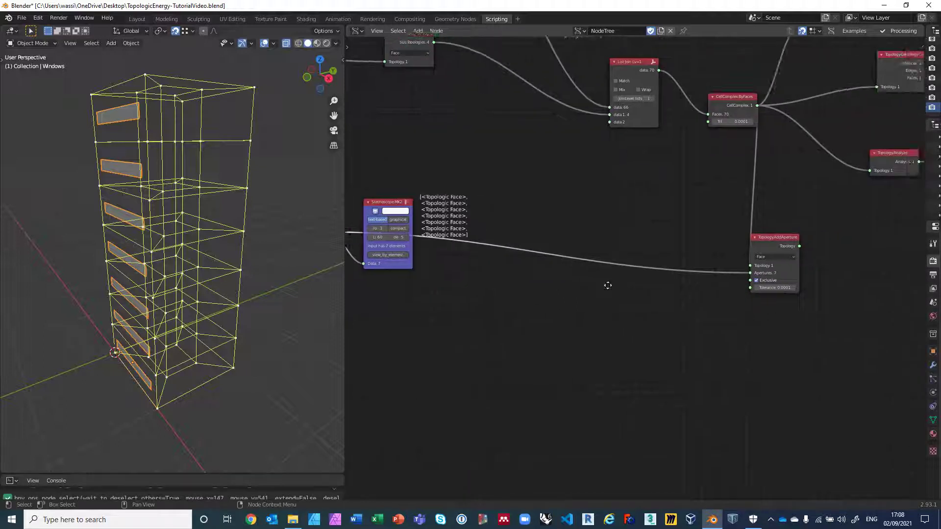
# Step: Rewire the CellComplex Stethoscope MK2, Topology.Geometry and Topology.Analyze inputs to the AddApertures node's Topology output
pyautogui.scroll(3, 668, 279)
pyautogui.scroll(1, 674, 279)
pyautogui.moveTo(751, 280); pyautogui.dragTo(696, 307, button='middle')
pyautogui.scroll(-1, 697, 307)
pyautogui.scroll(-1, 622, 359)
pyautogui.moveTo(622, 359)
pyautogui.mouseDown(button='middle')
pyautogui.moveTo(608, 384)
pyautogui.moveTo(630, 311)
pyautogui.moveTo(604, 357)
pyautogui.mouseUp(button='middle')
pyautogui.scroll(-1, 607, 384)
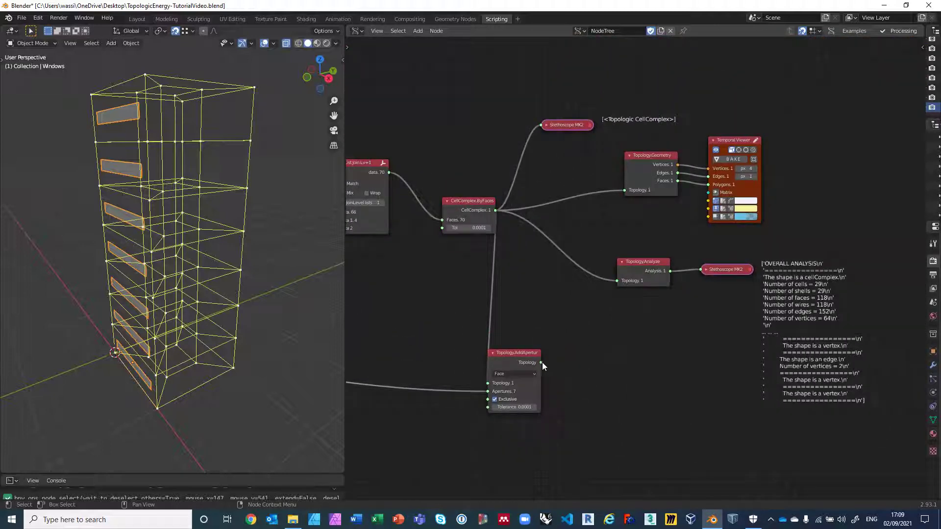
pyautogui.moveTo(542, 363); pyautogui.dragTo(542, 125)
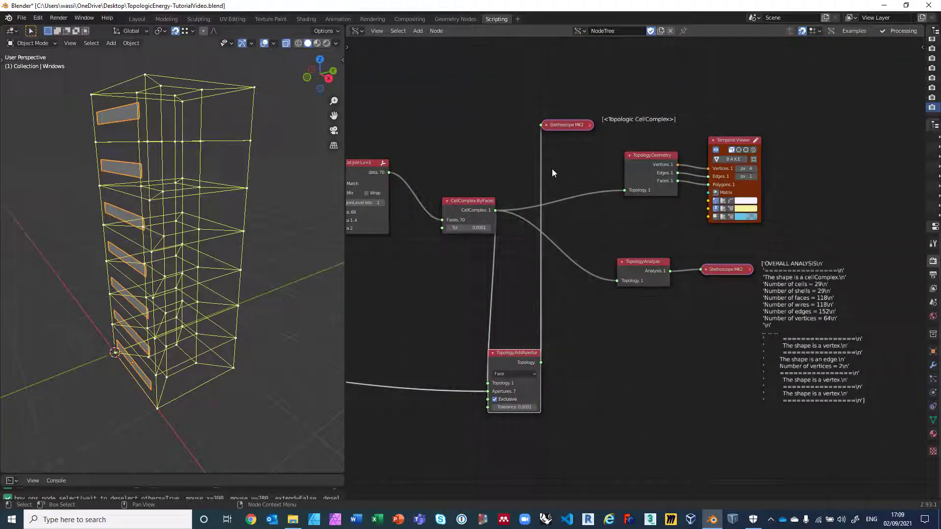
pyautogui.moveTo(541, 363); pyautogui.dragTo(624, 190)
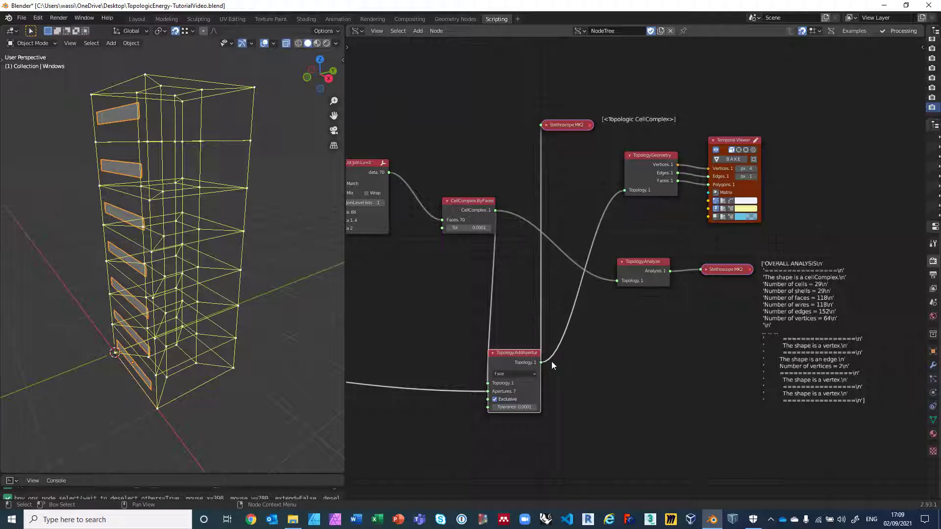
pyautogui.moveTo(541, 363); pyautogui.dragTo(616, 282)
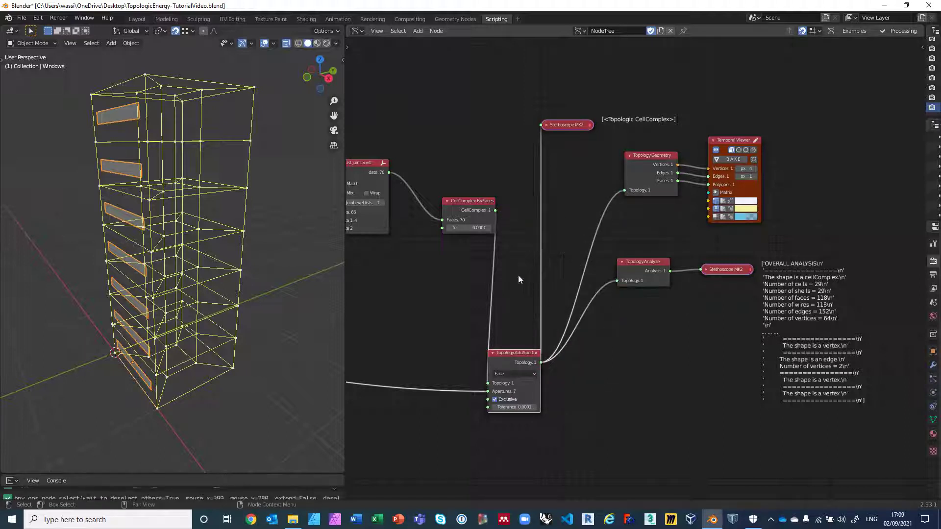
# Step: Move the AddApertures node up between CellComplex.ByFaces and its downstream nodes, and shift the CellComplex Stethoscope clear of the links
pyautogui.moveTo(520, 353); pyautogui.dragTo(560, 258)
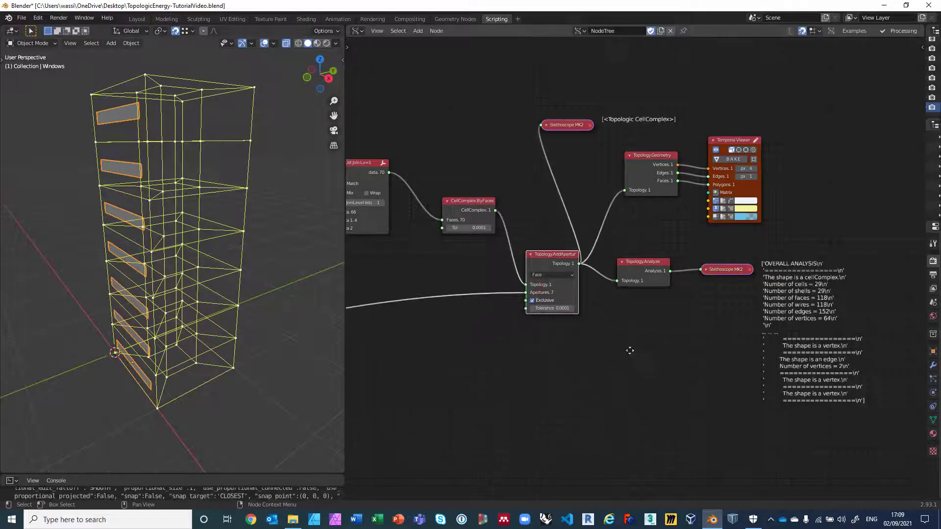
pyautogui.moveTo(628, 351); pyautogui.dragTo(568, 331, button='middle')
pyautogui.moveTo(510, 106); pyautogui.dragTo(563, 91)
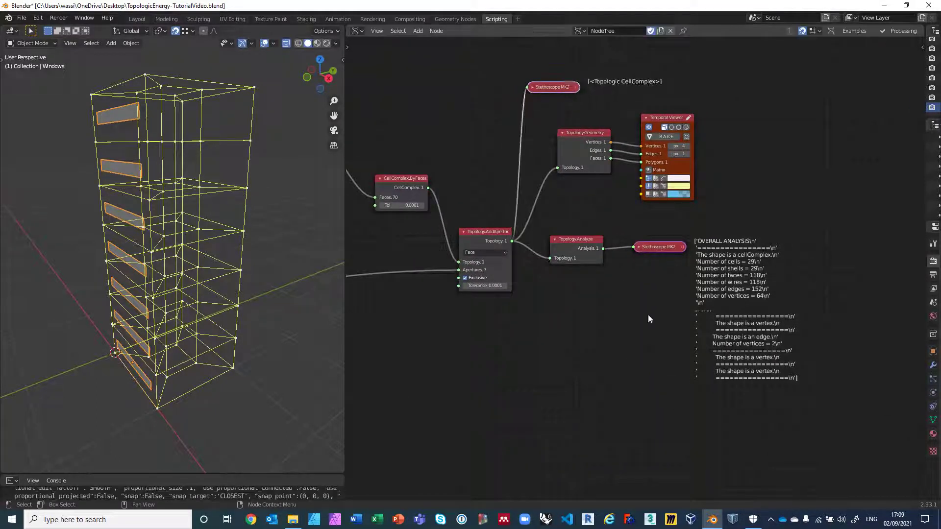
pyautogui.moveTo(579, 336); pyautogui.dragTo(549, 336, button='middle')
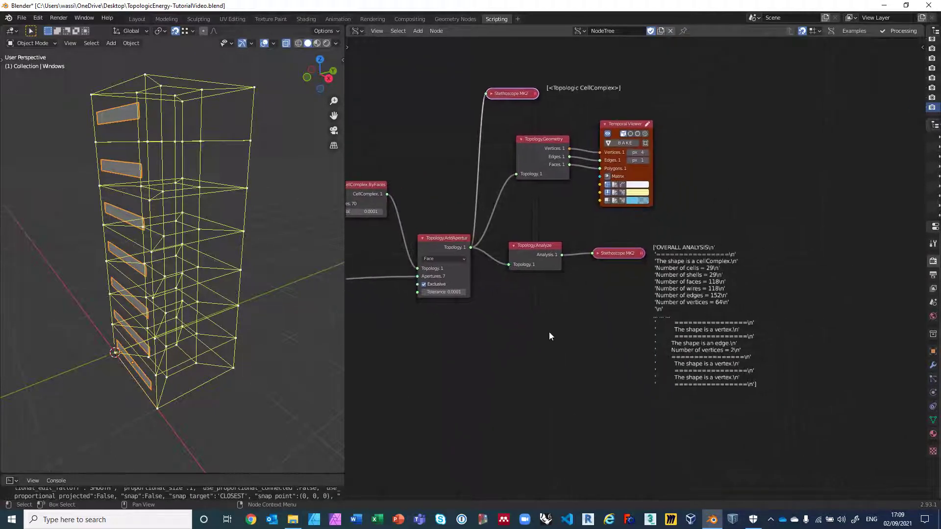
# Step: Widen the Outliner area and hide the Windows object in the 3D viewport
pyautogui.moveTo(924, 208); pyautogui.dragTo(776, 215)
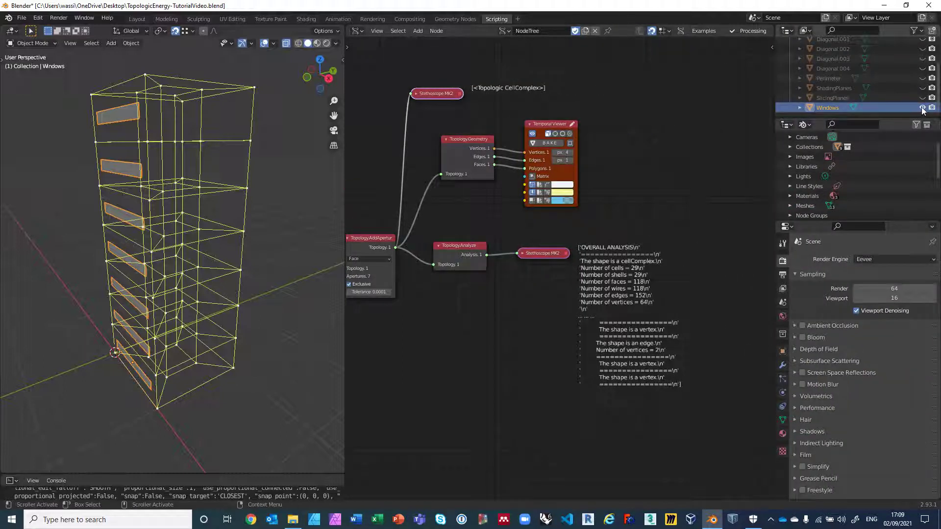
pyautogui.click(923, 108)
pyautogui.scroll(3, 632, 289)
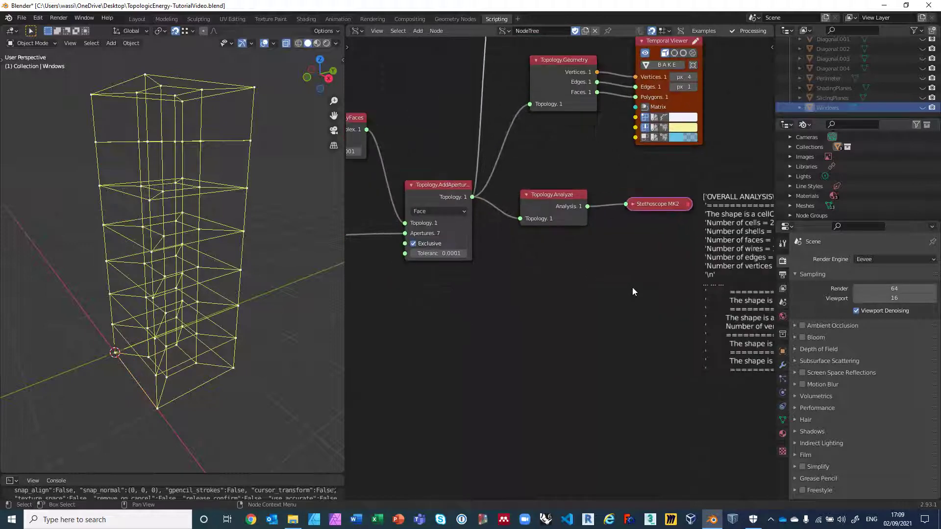
# Step: Add a Topology.SubTopologies node set to Face below Topology.Analyze, and link the AddApertures Topology output to it
pyautogui.moveTo(632, 292); pyautogui.dragTo(653, 319, button='middle')
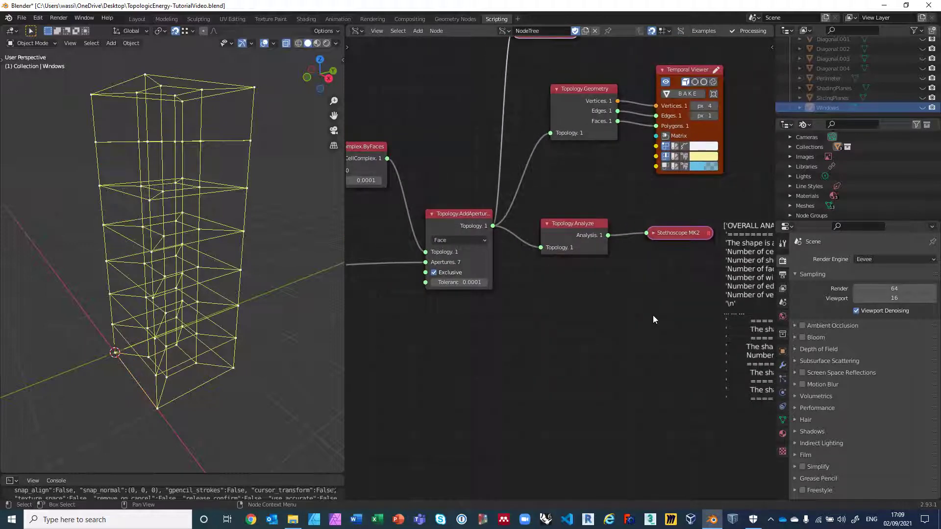
pyautogui.scroll(-1, 620, 310)
pyautogui.moveTo(612, 310); pyautogui.dragTo(595, 323, button='middle')
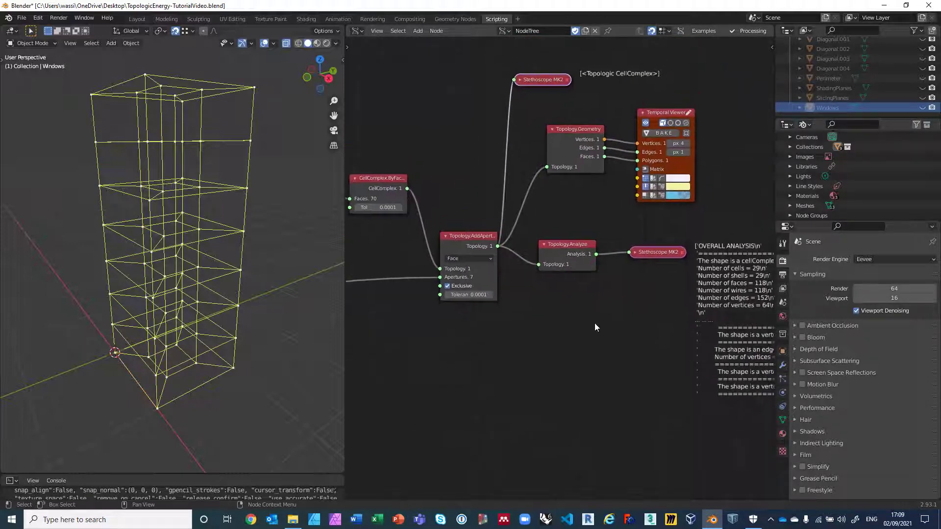
pyautogui.moveTo(478, 236)
pyautogui.mouseDown()
pyautogui.moveTo(451, 244)
pyautogui.moveTo(467, 243)
pyautogui.mouseUp()
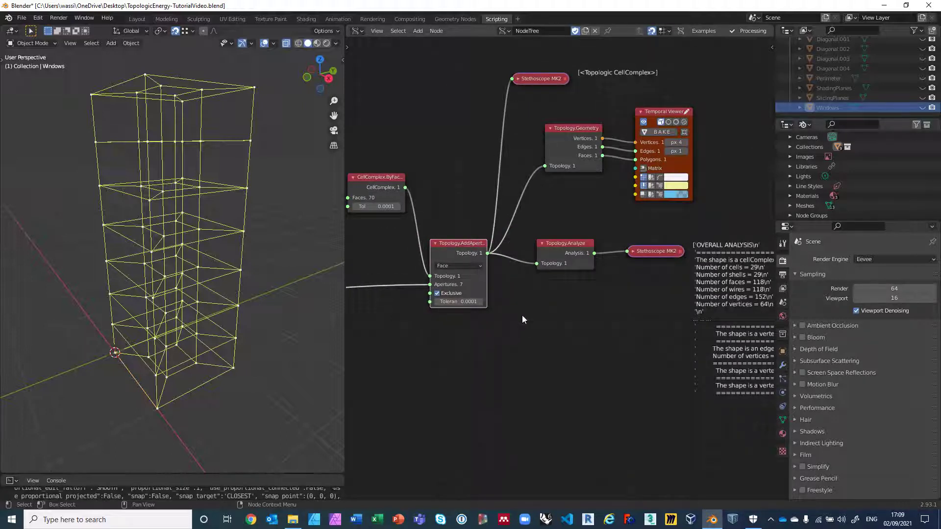
pyautogui.hotkey('alt', 'space')
pyautogui.write('subtop')
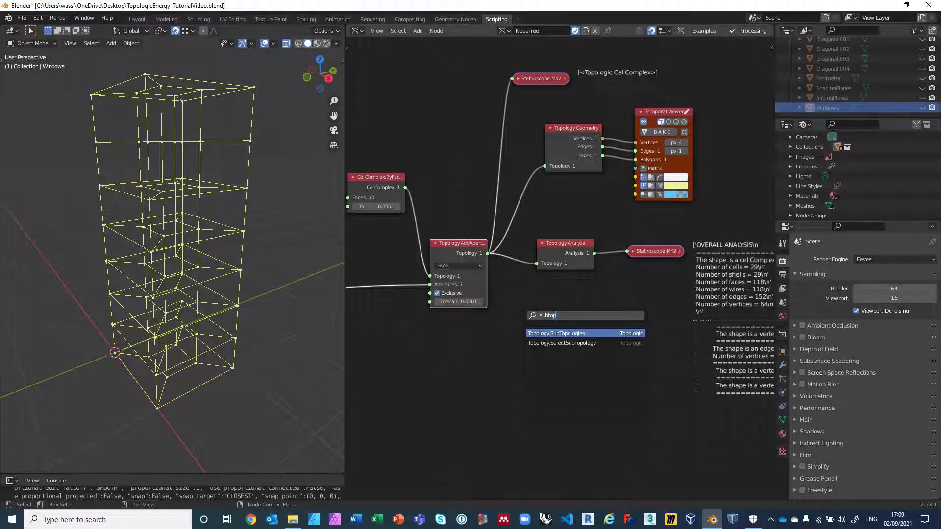
pyautogui.press('Return')
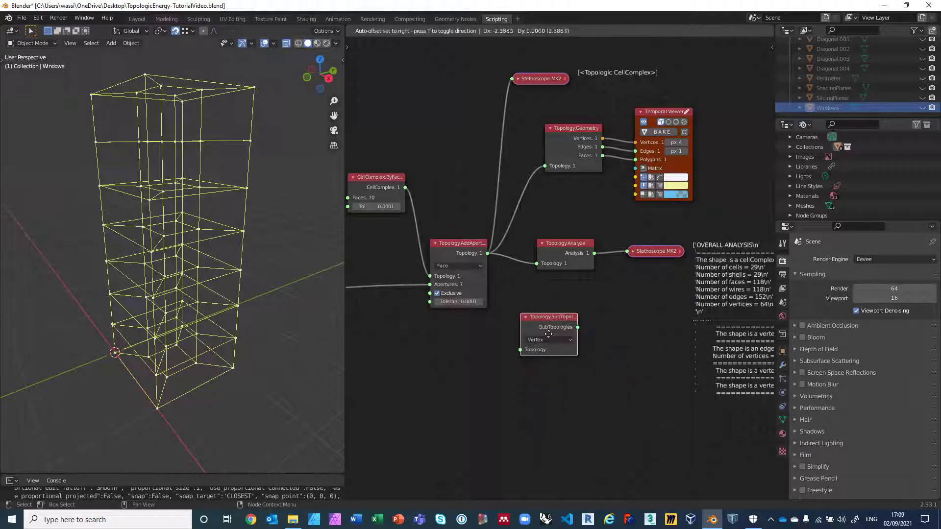
pyautogui.click(544, 349)
pyautogui.click(543, 348)
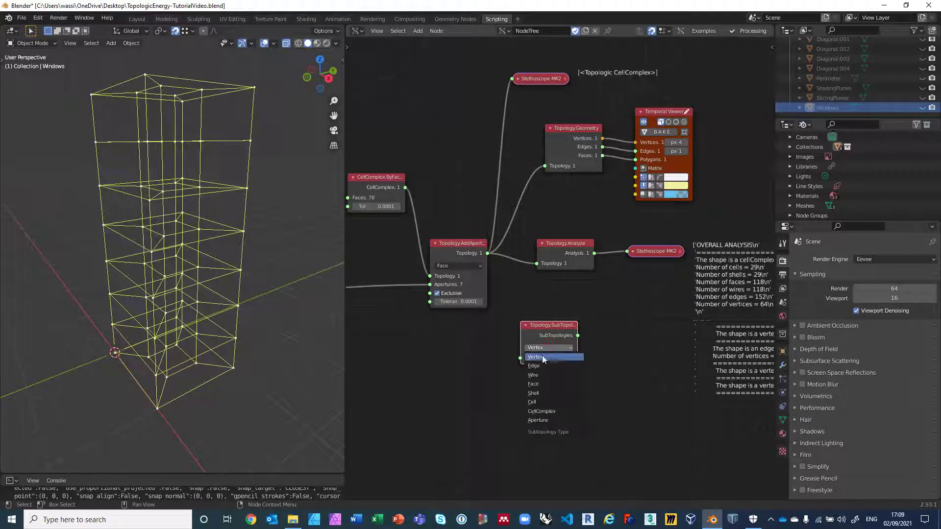
pyautogui.click(536, 384)
pyautogui.moveTo(488, 254); pyautogui.dragTo(520, 358)
# Step: Add a Topology.Apertures node beside the new SubTopologies node and feed it the SubTopologies output
pyautogui.moveTo(476, 360); pyautogui.dragTo(392, 267, button='middle')
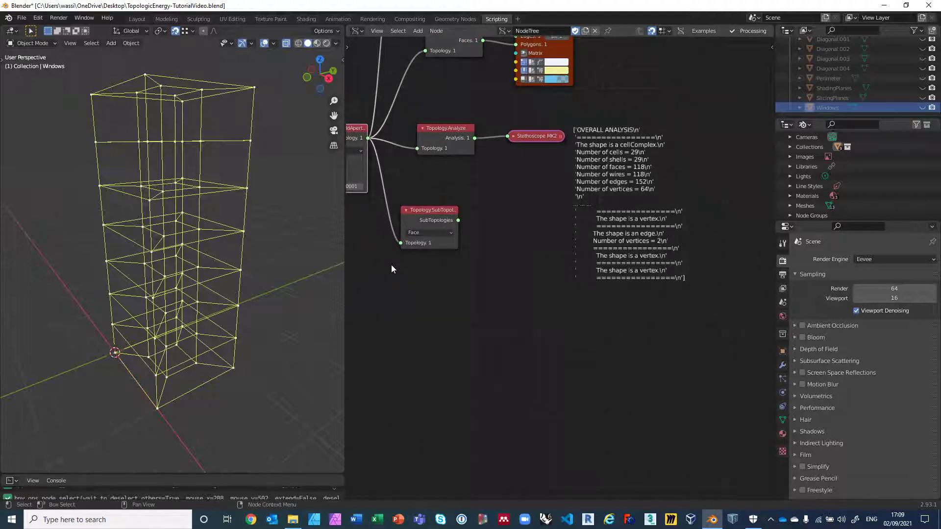
pyautogui.moveTo(432, 214); pyautogui.dragTo(440, 231)
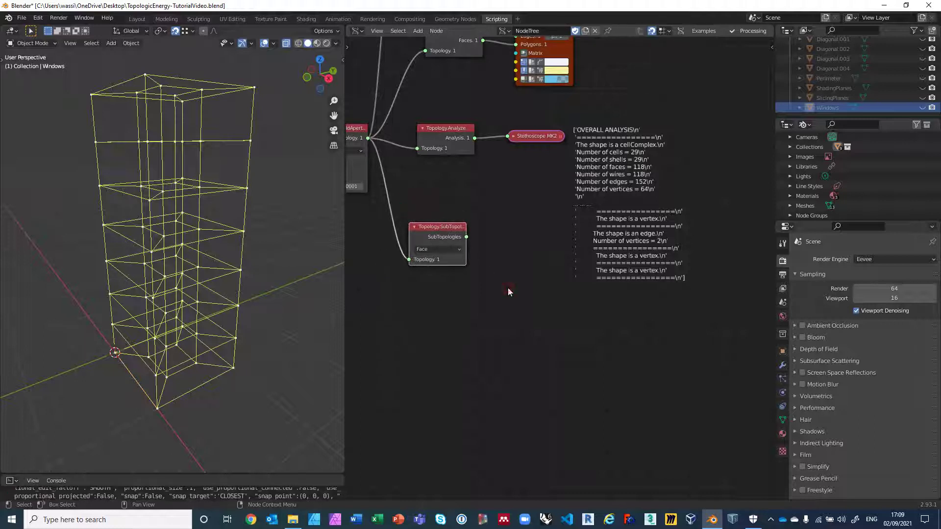
pyautogui.hotkey('alt', 'space')
pyautogui.write('Aperture')
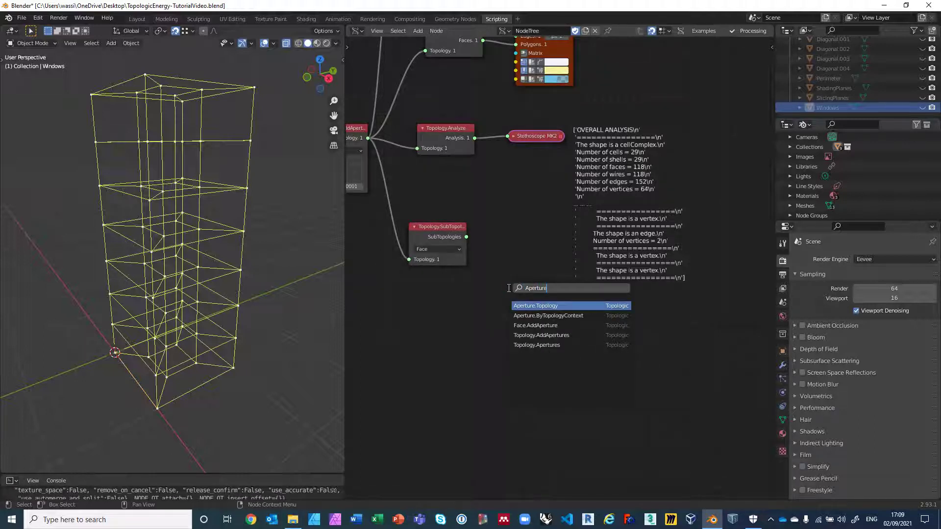
pyautogui.click(534, 345)
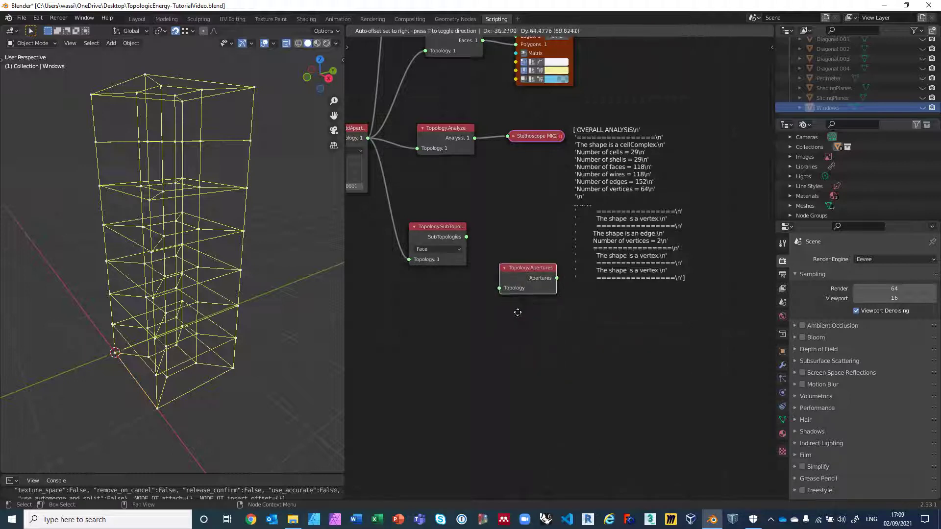
pyautogui.click(518, 304)
pyautogui.moveTo(466, 236); pyautogui.dragTo(499, 279)
# Step: Connect the Apertures output to the Stethoscope MK2 used for the analysis, and move that Stethoscope beside the Topology.Apertures node
pyautogui.moveTo(557, 270); pyautogui.dragTo(520, 156)
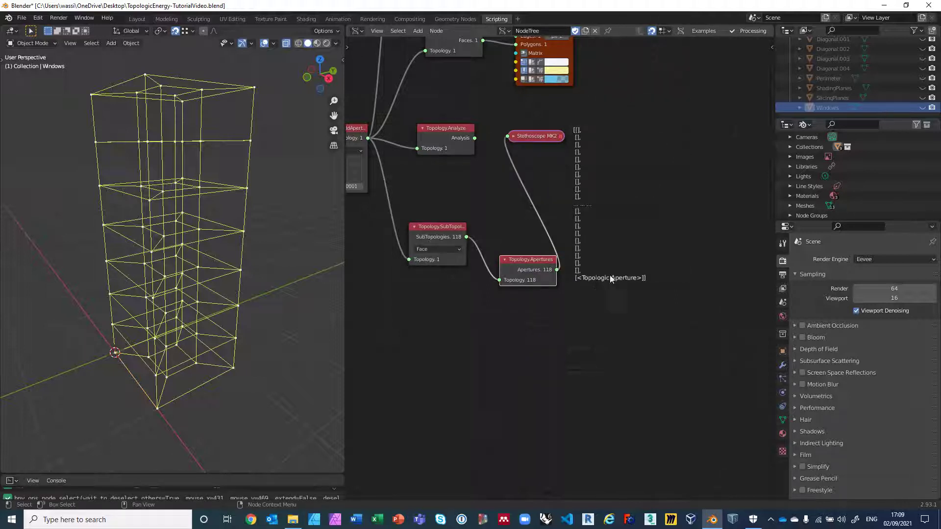
pyautogui.moveTo(605, 288); pyautogui.dragTo(599, 315, button='middle')
pyautogui.moveTo(536, 163); pyautogui.dragTo(609, 212)
pyautogui.moveTo(590, 295); pyautogui.dragTo(593, 244, button='middle')
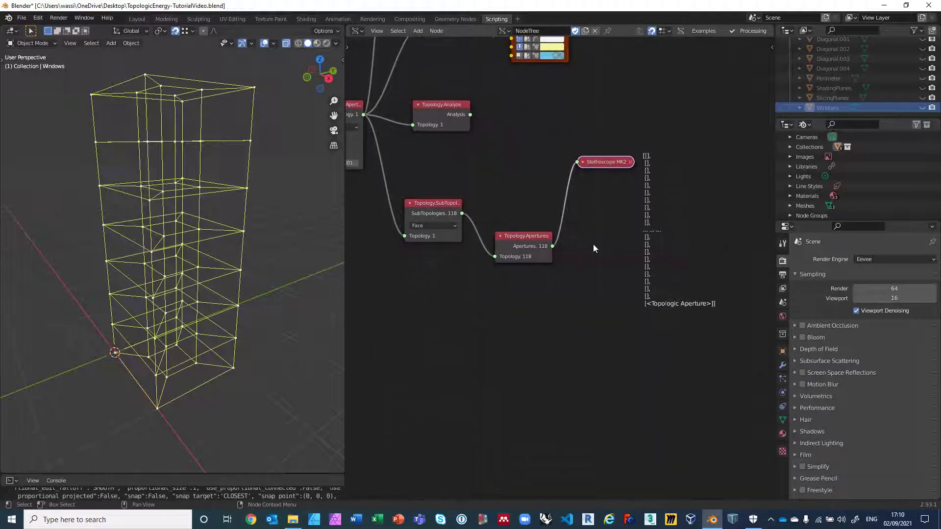
pyautogui.scroll(1, 594, 244)
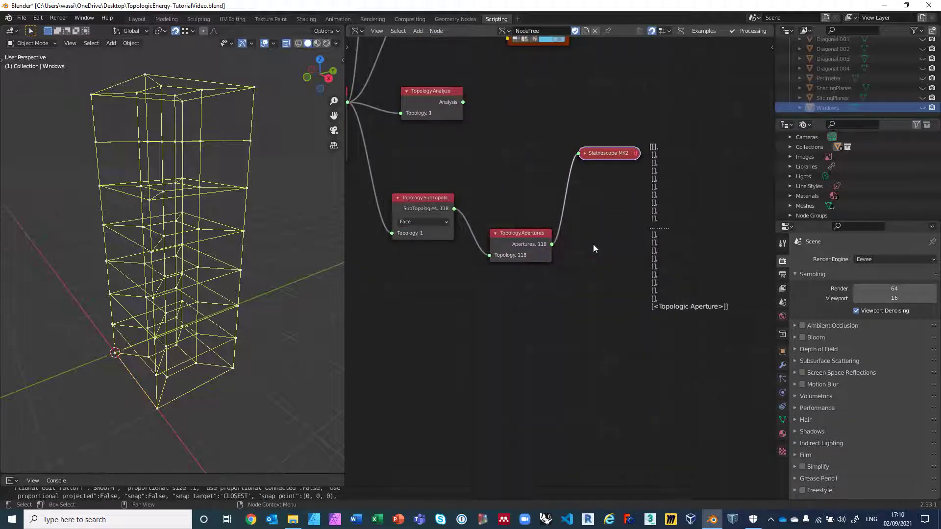
# Step: Duplicate the Topology.Geometry and Temporal Viewer nodes below Topology.Apertures, and link the Apertures output to the copied Geometry node
pyautogui.scroll(-4, 587, 252)
pyautogui.moveTo(591, 256); pyautogui.dragTo(583, 353, button='middle')
pyautogui.moveTo(481, 140); pyautogui.dragTo(494, 140)
pyautogui.moveTo(579, 117); pyautogui.dragTo(456, 196)
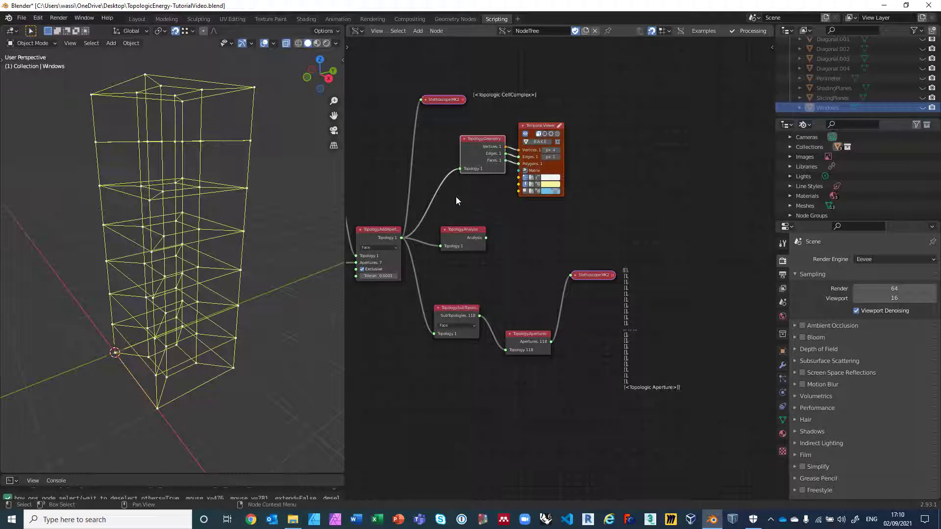
pyautogui.moveTo(477, 139); pyautogui.dragTo(614, 425)
pyautogui.moveTo(560, 312); pyautogui.dragTo(537, 163, button='middle')
pyautogui.moveTo(527, 193); pyautogui.dragTo(572, 304)
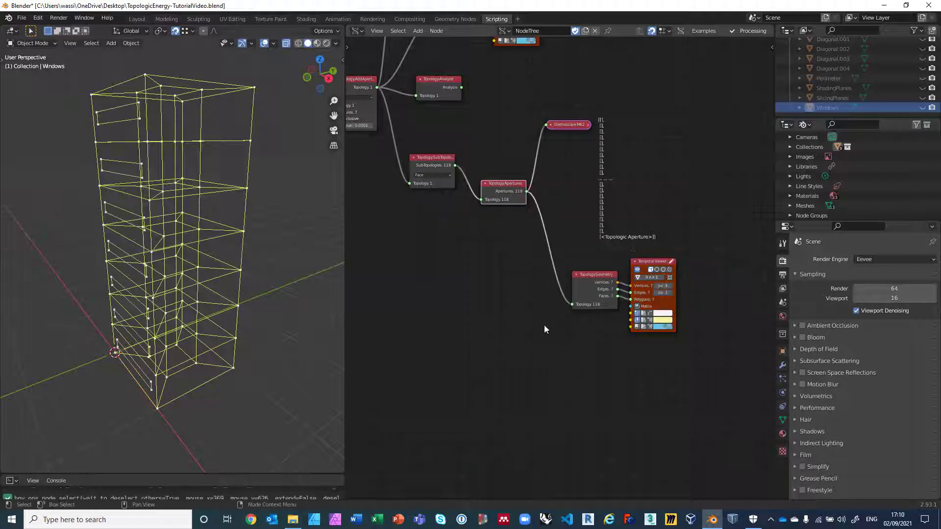
# Step: Examine the window aperture outlines on the tower in the 3D viewport from several angles
pyautogui.moveTo(257, 264)
pyautogui.mouseDown(button='middle')
pyautogui.moveTo(290, 237)
pyautogui.moveTo(266, 254)
pyautogui.mouseUp(button='middle')
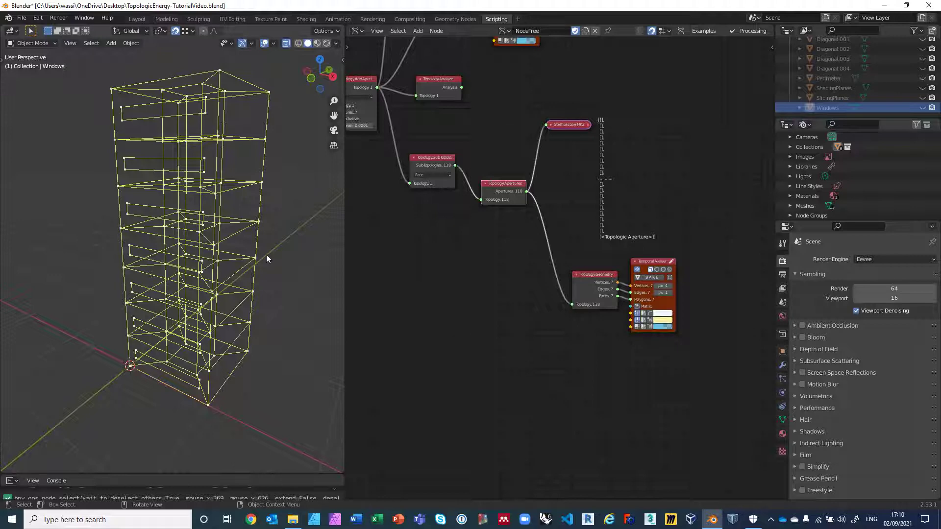
pyautogui.moveTo(278, 275); pyautogui.dragTo(255, 287, button='middle')
pyautogui.scroll(1, 514, 304)
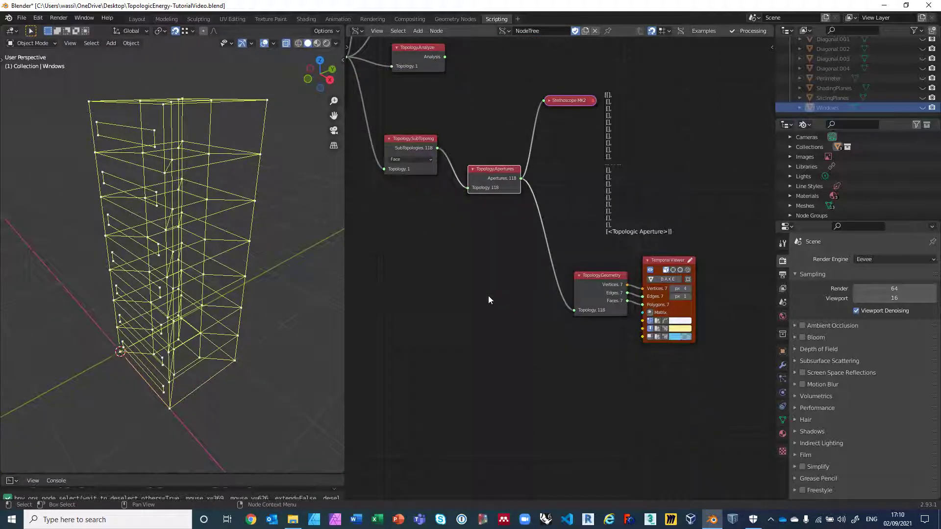
pyautogui.scroll(-1, 474, 296)
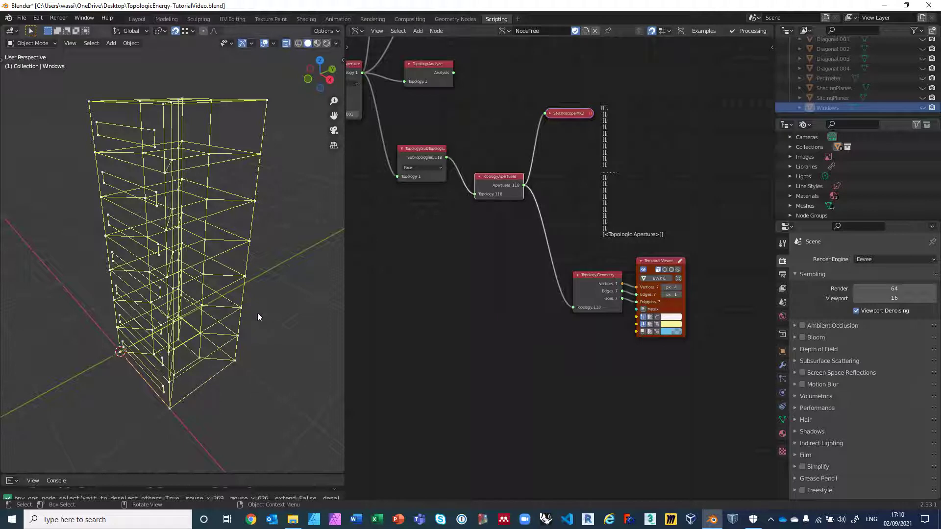
pyautogui.moveTo(254, 320); pyautogui.dragTo(209, 320, button='middle')
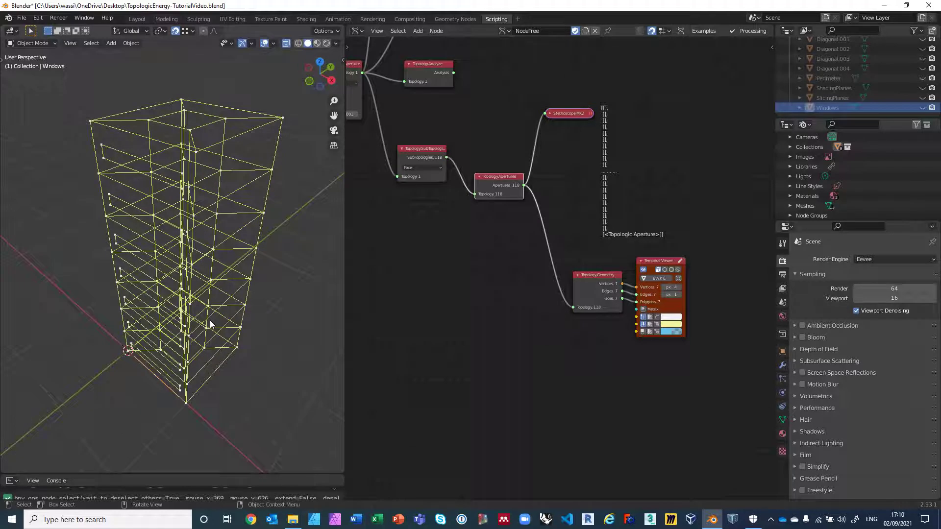